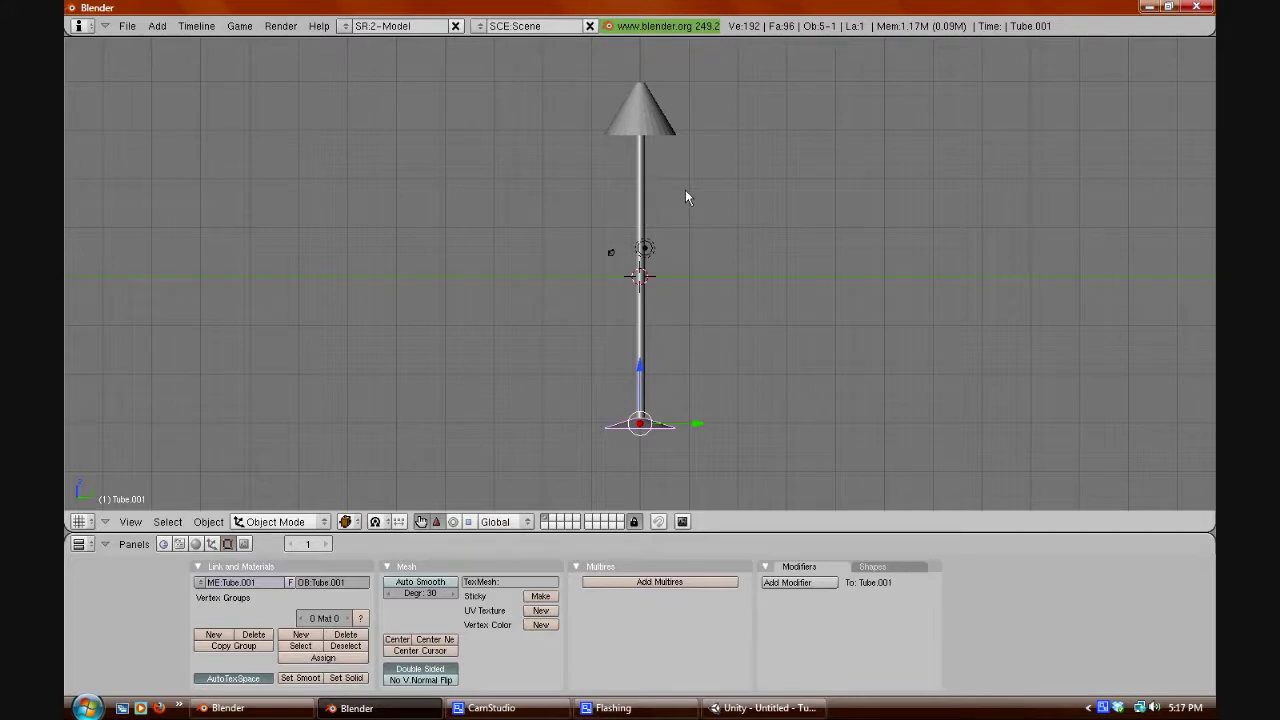
- Select the lamp's top cone, shaft and base, then bring up the area split/join menu
scroll(685, 197, "up", 3)
scroll(685, 197, "down", 3)
right_click(640, 121)
right_click(630, 405)
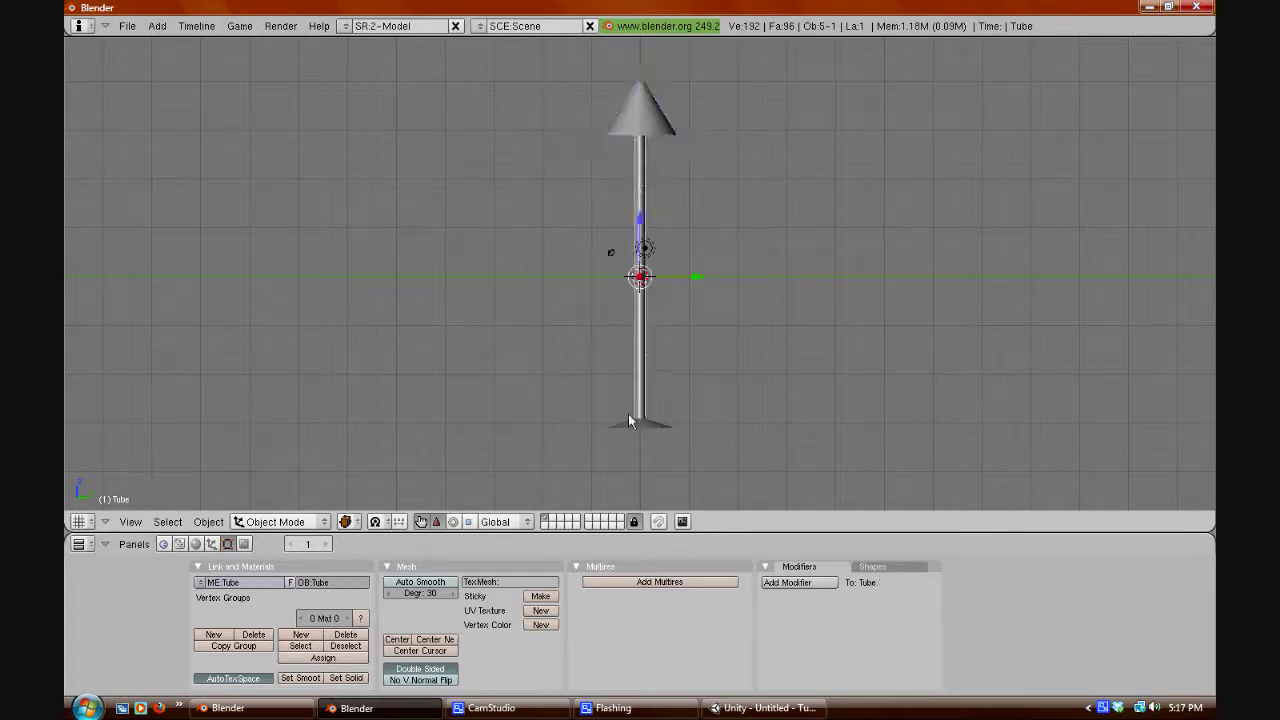
right_click(632, 427)
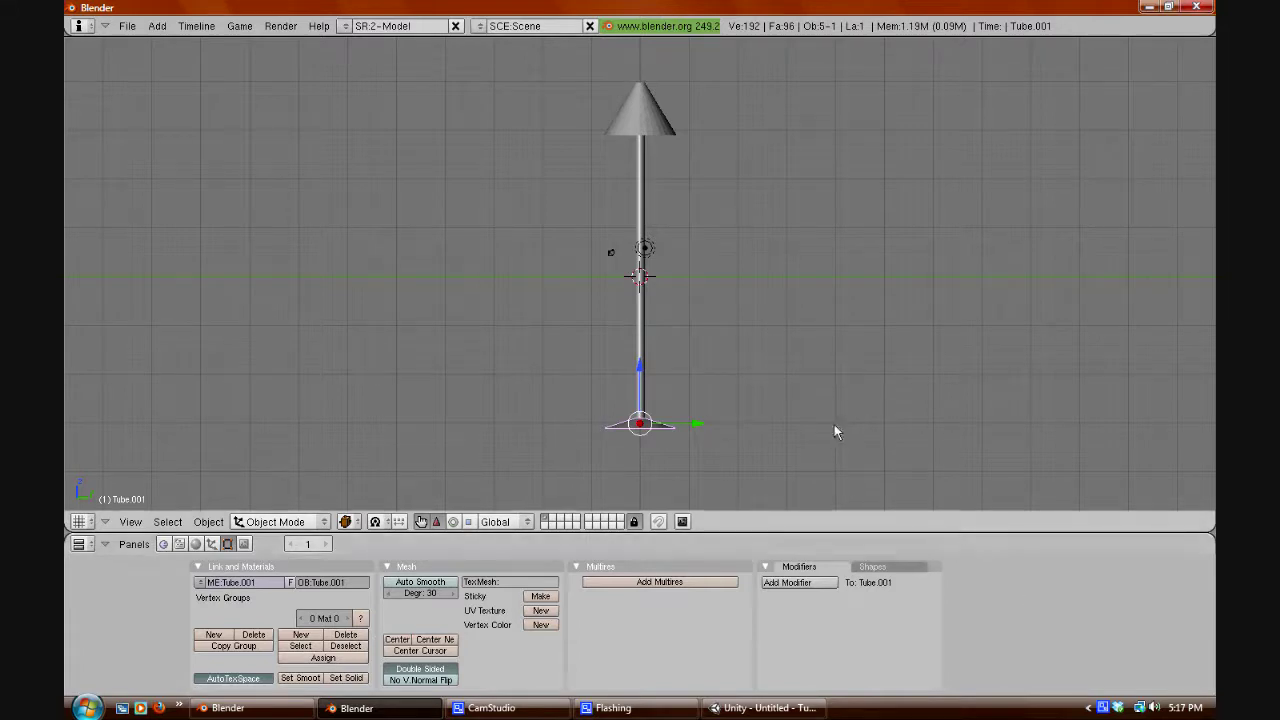
right_click(904, 531)
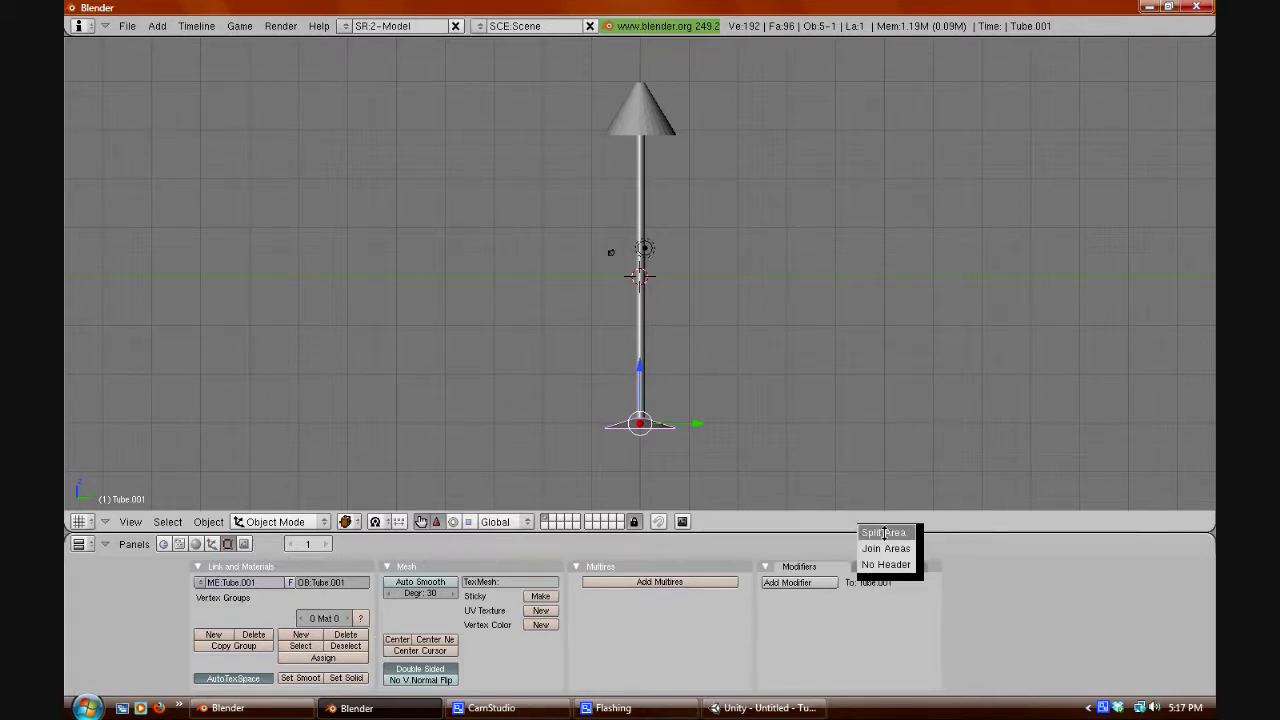
- Split the 3D view into two halves and make the right half a UV/Image Editor
left_click(884, 532)
left_click(806, 274)
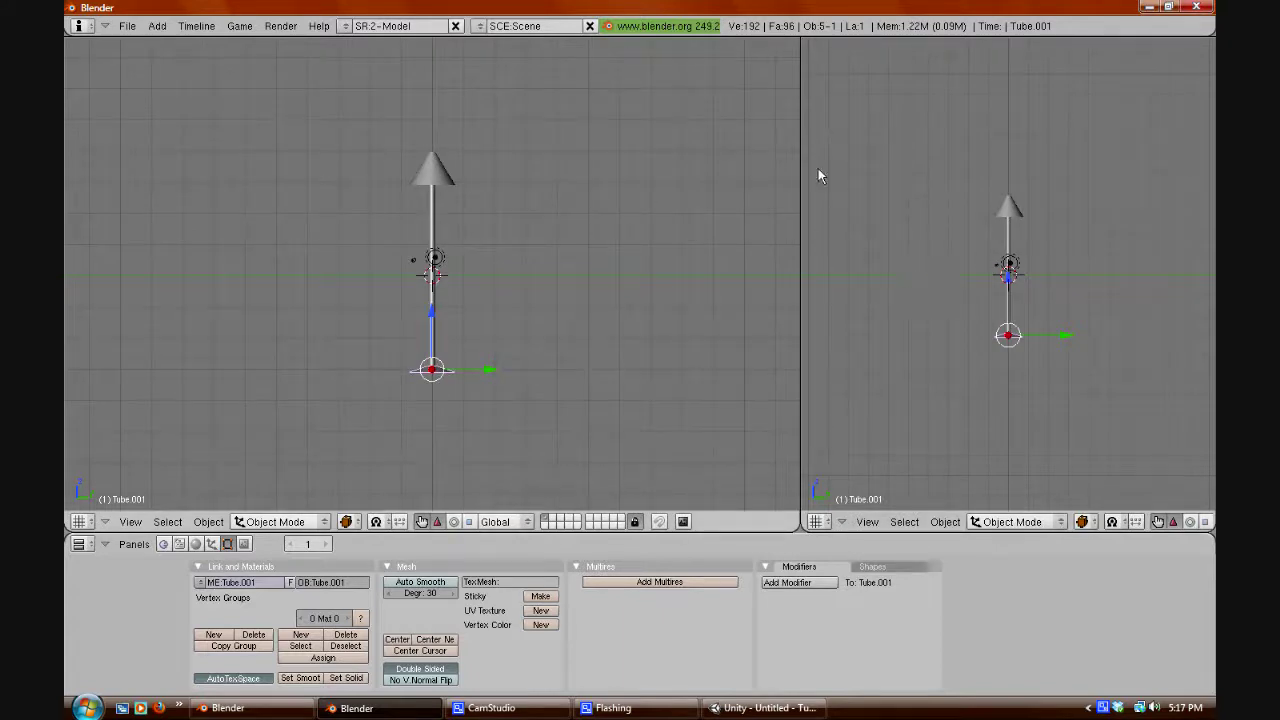
left_click(825, 530)
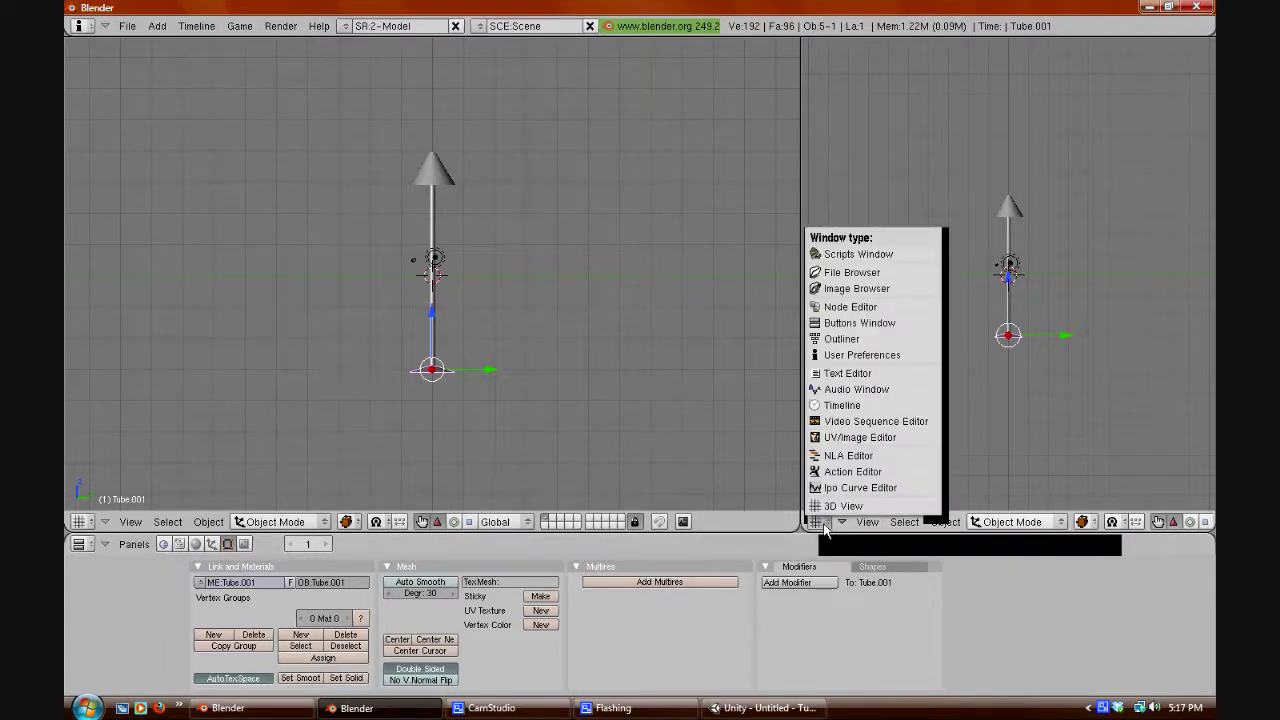
left_click(840, 522)
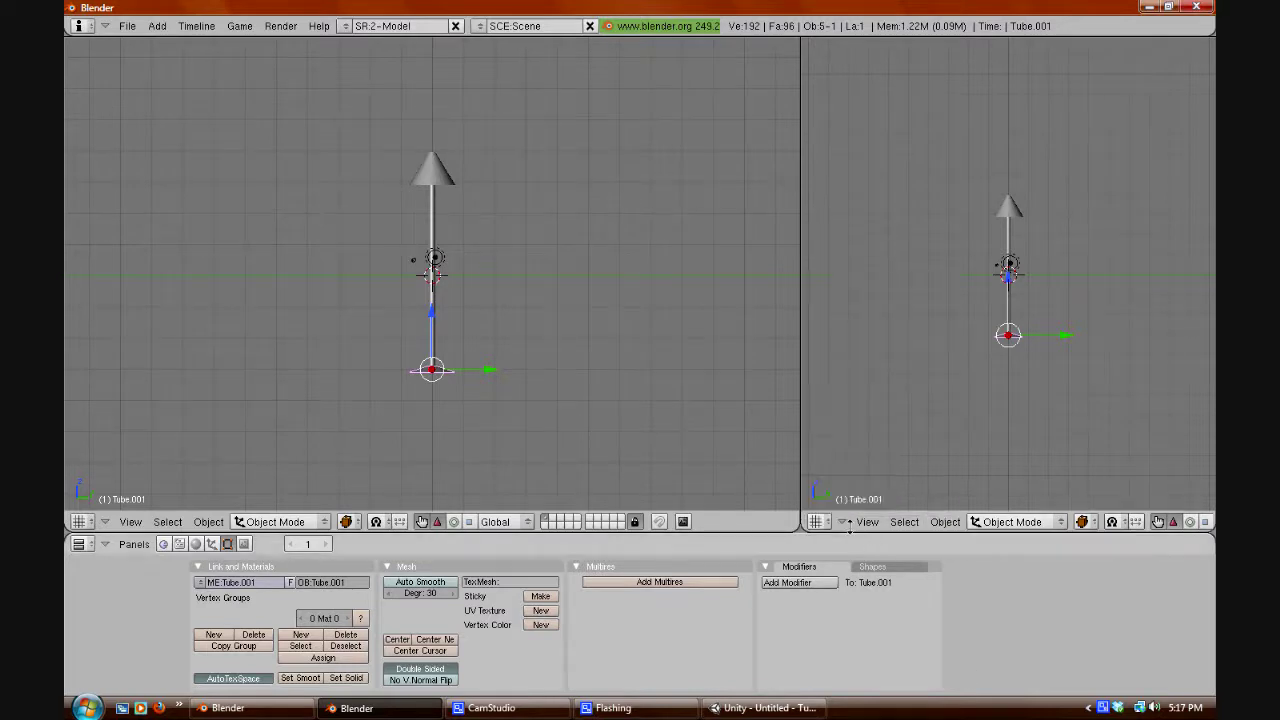
left_click(824, 524)
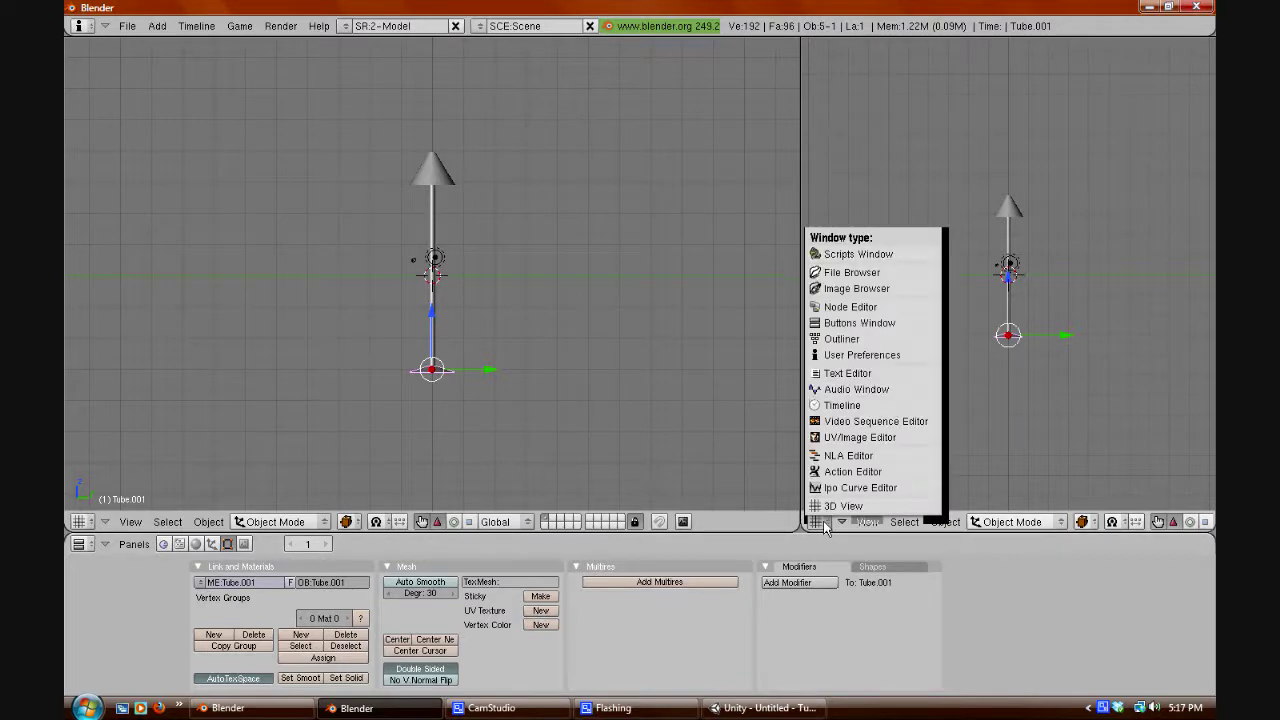
left_click(846, 440)
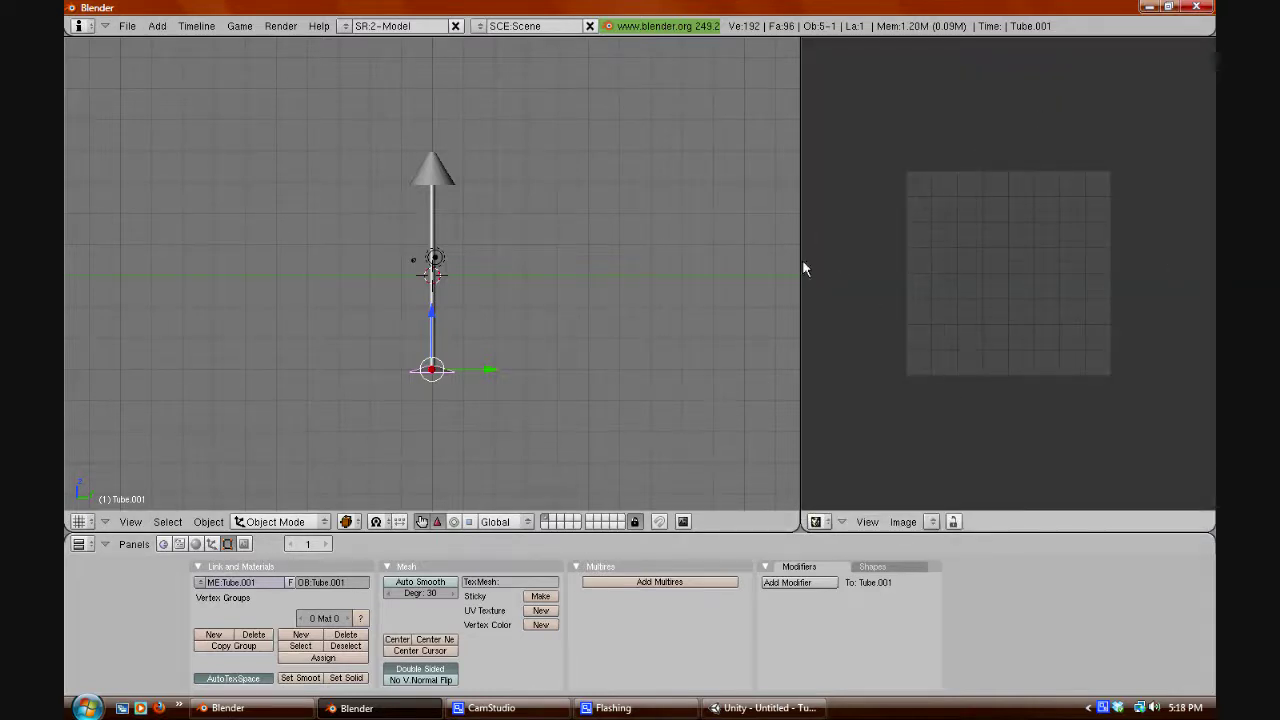
- Zoom in on the lamp's base cone and enter Edit Mode on its mesh
scroll(1005, 395, "up", 2)
scroll(1005, 395, "down", 3)
scroll(1005, 395, "up", 4)
scroll(1005, 395, "down", 1)
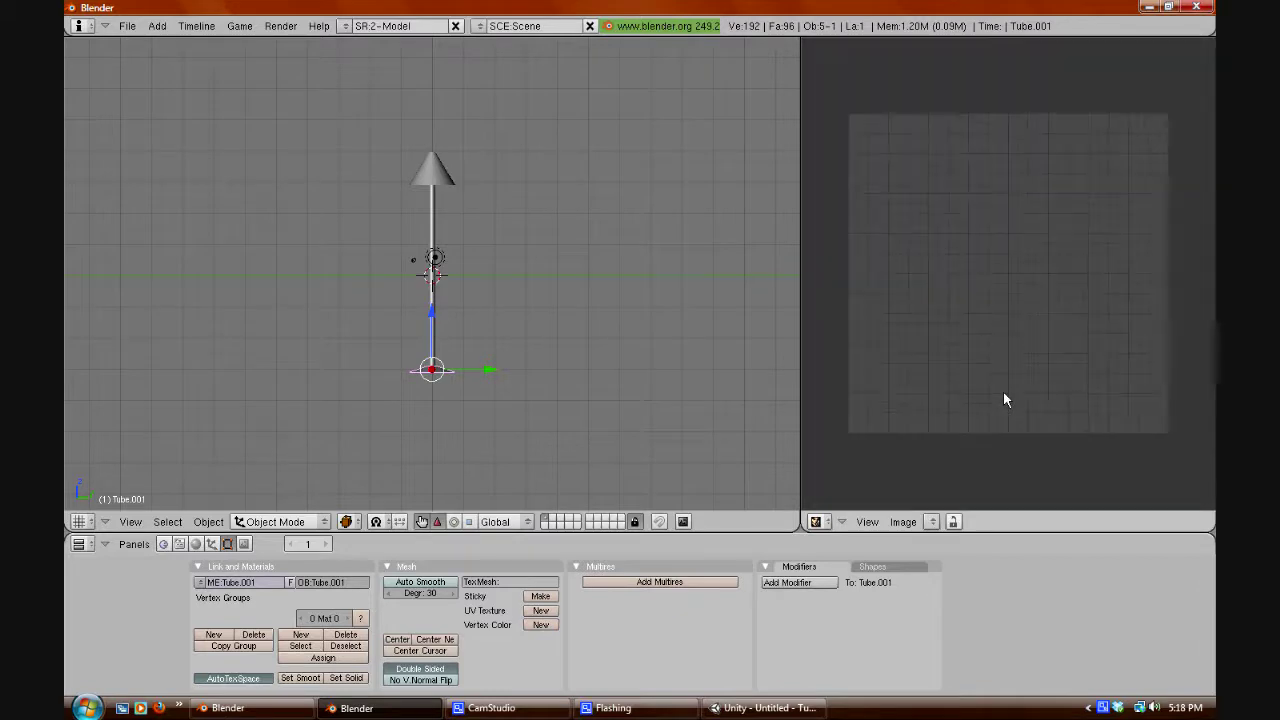
scroll(410, 366, "up", 4)
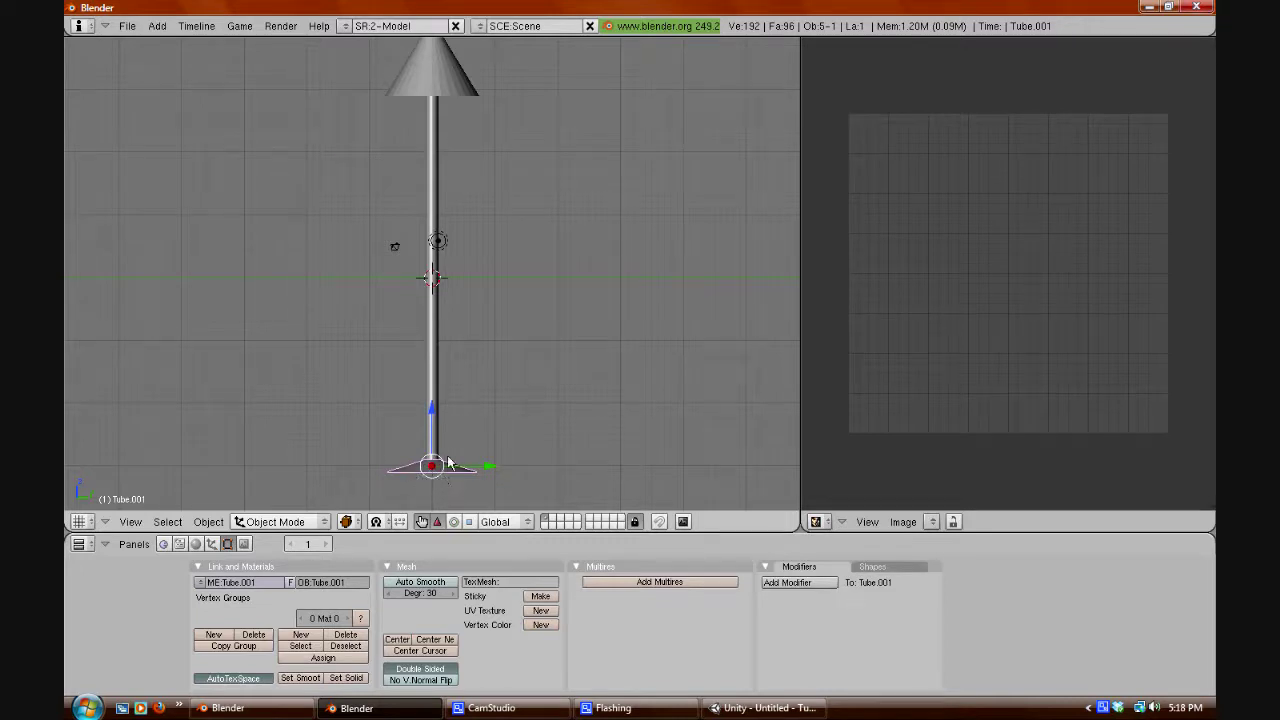
scroll(449, 457, "down", 5, "shift")
scroll(450, 458, "up", 1, "shift")
scroll(450, 458, "up", 8)
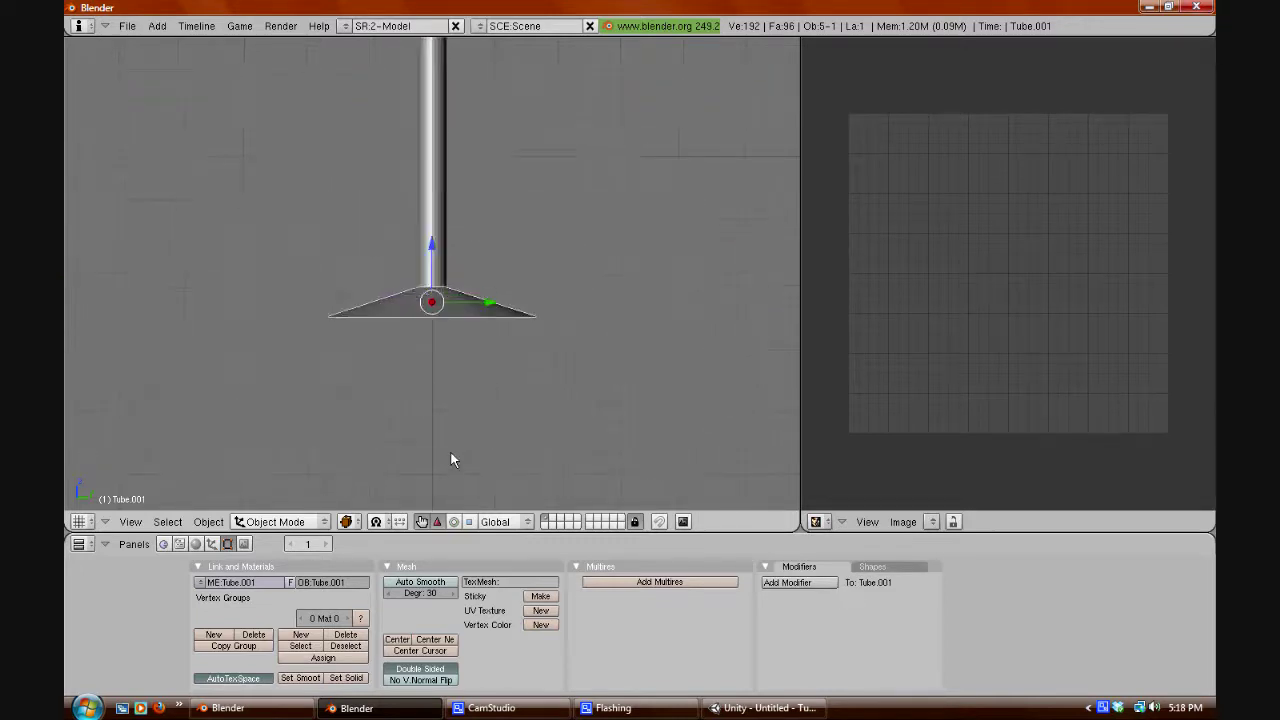
scroll(450, 455, "down", 2, "shift")
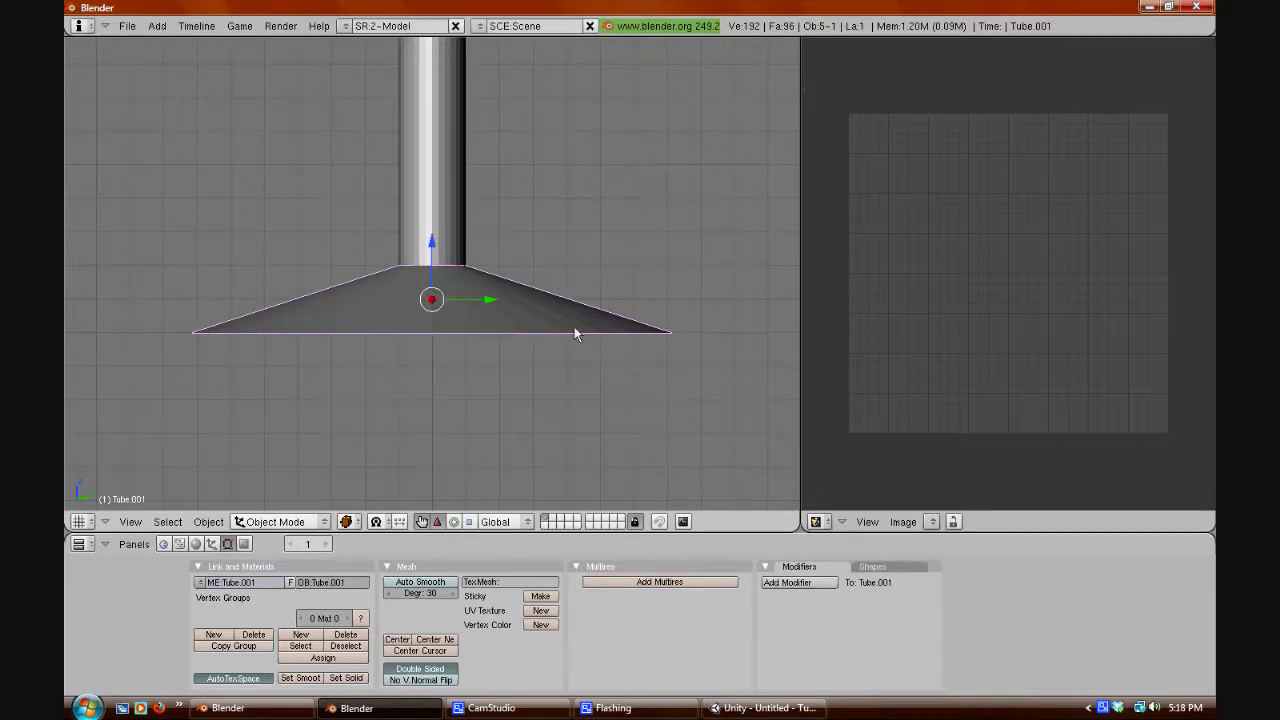
key("Tab")
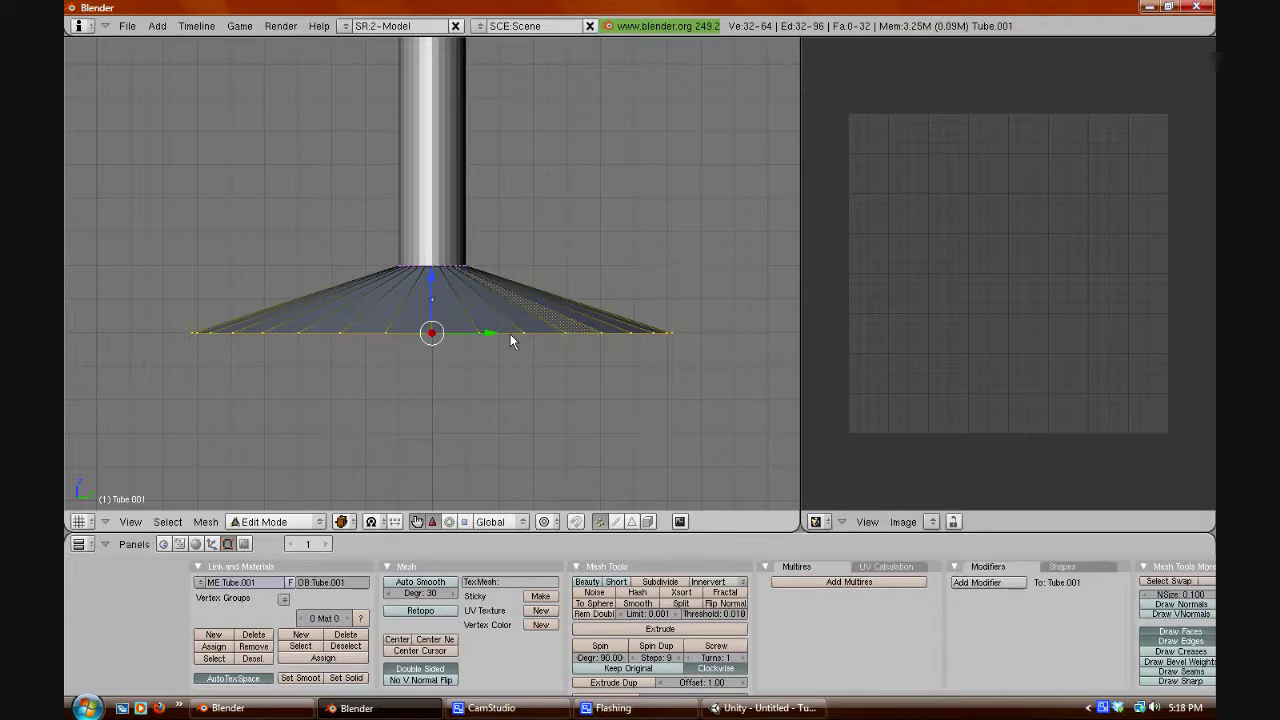
- Select the base cone's edge from its top-centre vertex to the front rim vertex for Edge Specials
key("a")
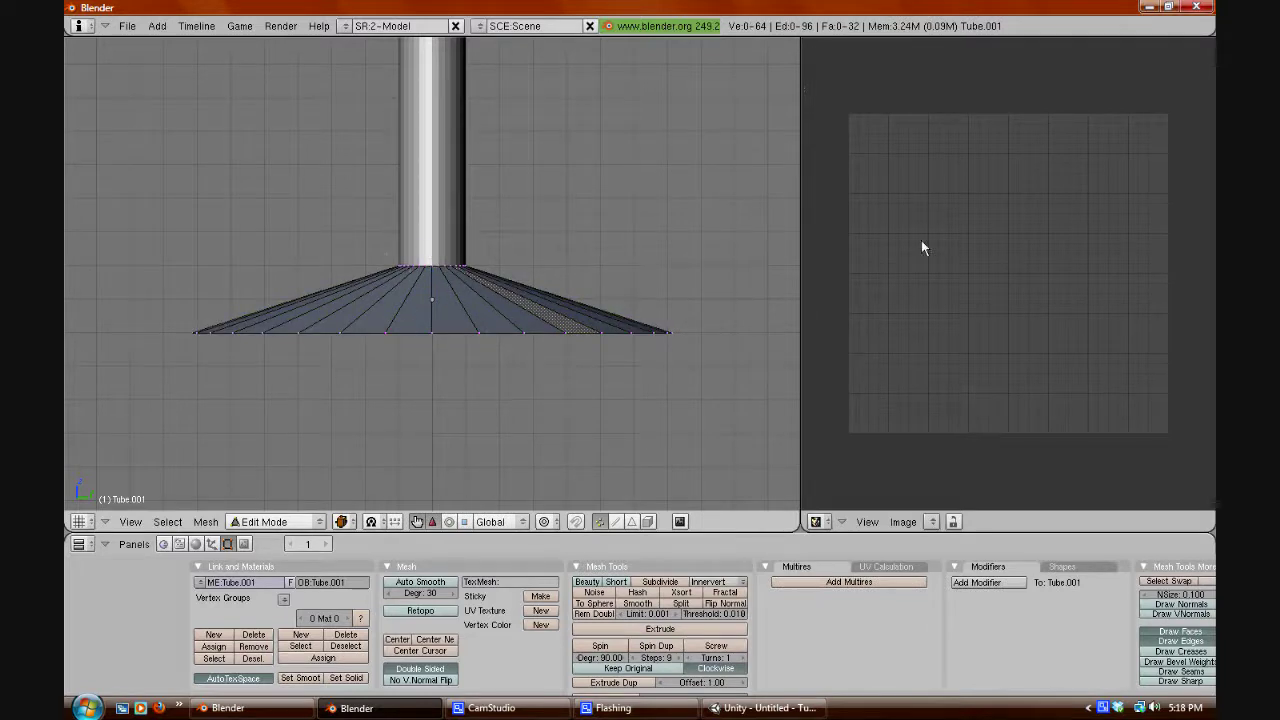
right_click(431, 266)
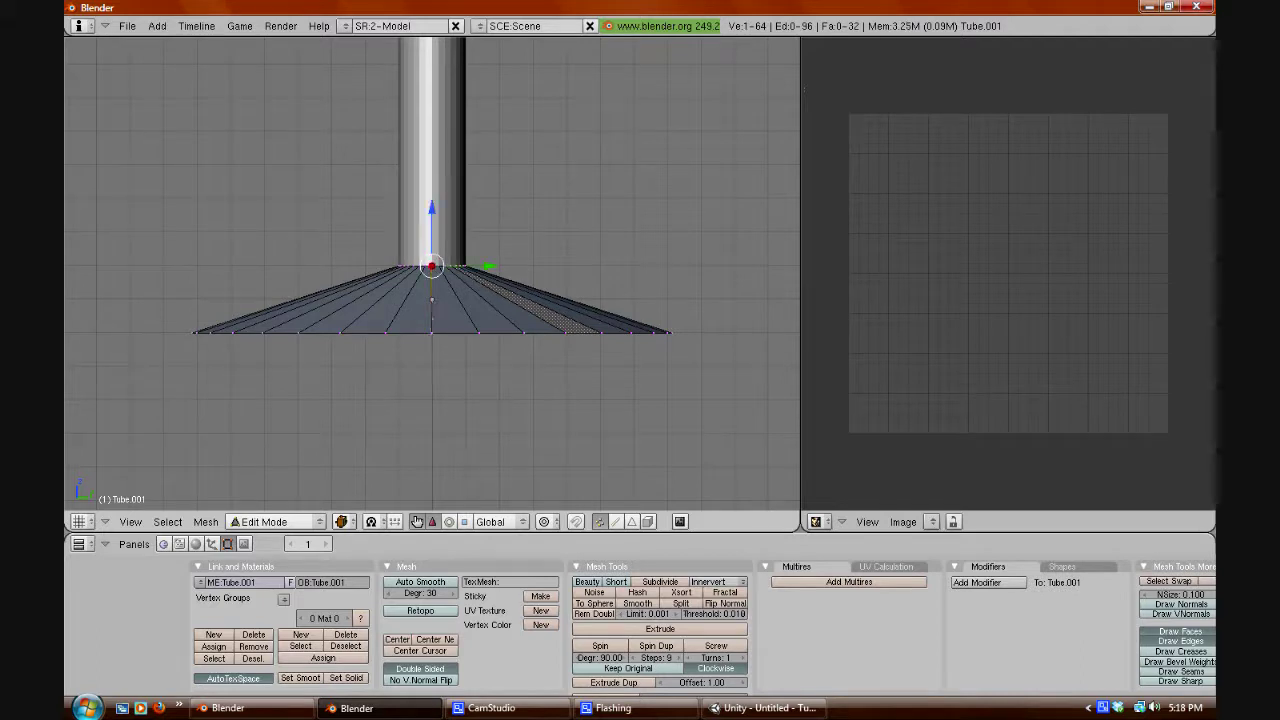
left_click(431, 332)
right_click(431, 332)
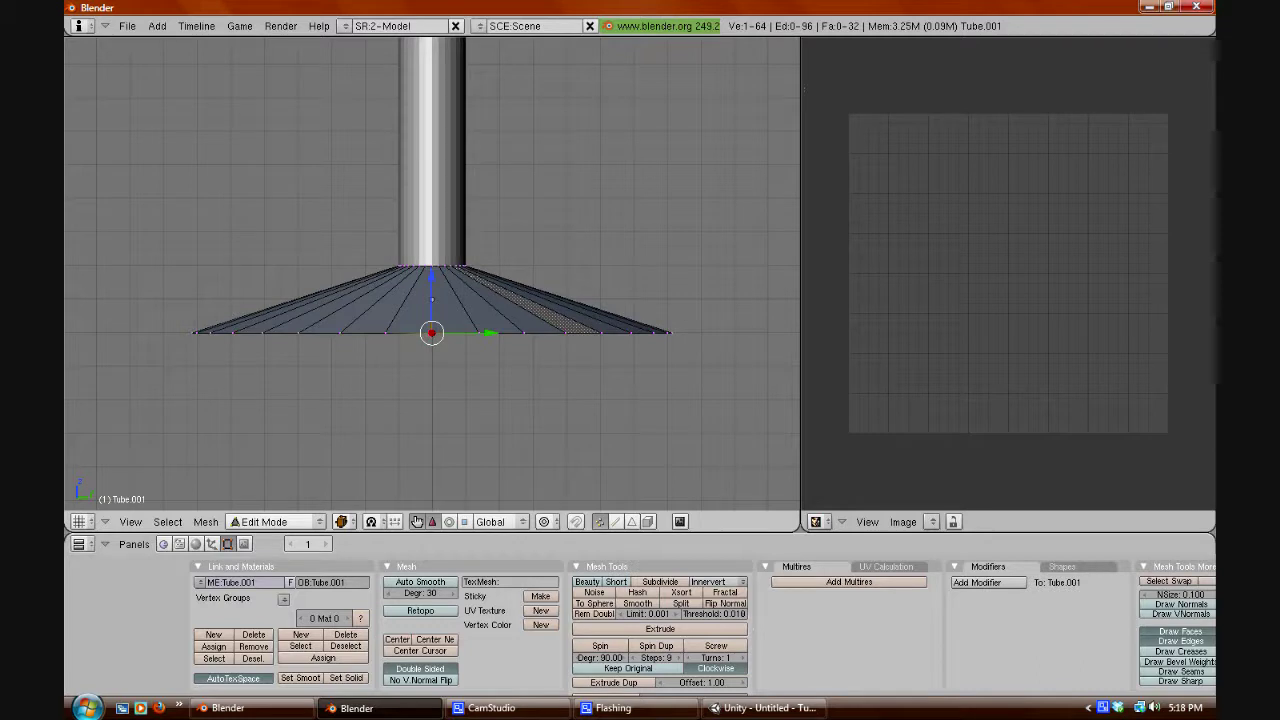
key("a")
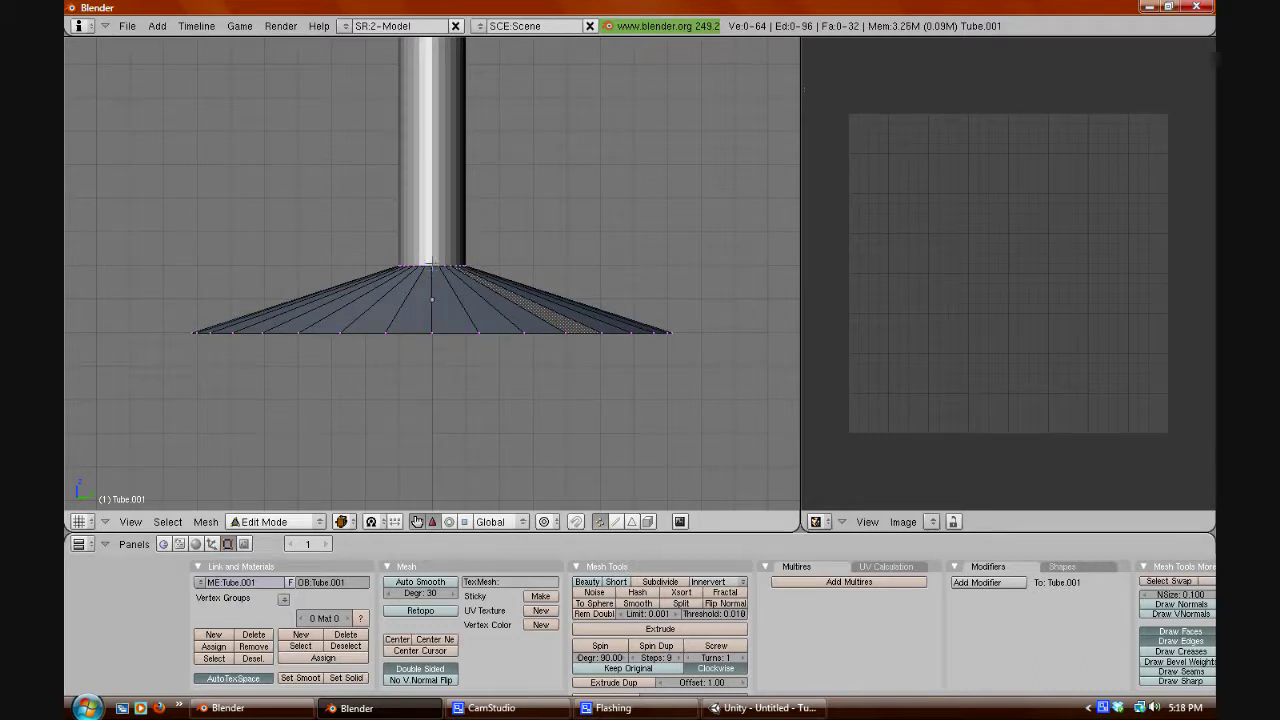
right_click(431, 266)
right_click(432, 333, "shift")
key("ctrl+e")
- Mark the selected top-to-rim edge of the base cone as a UV seam
left_click(368, 418)
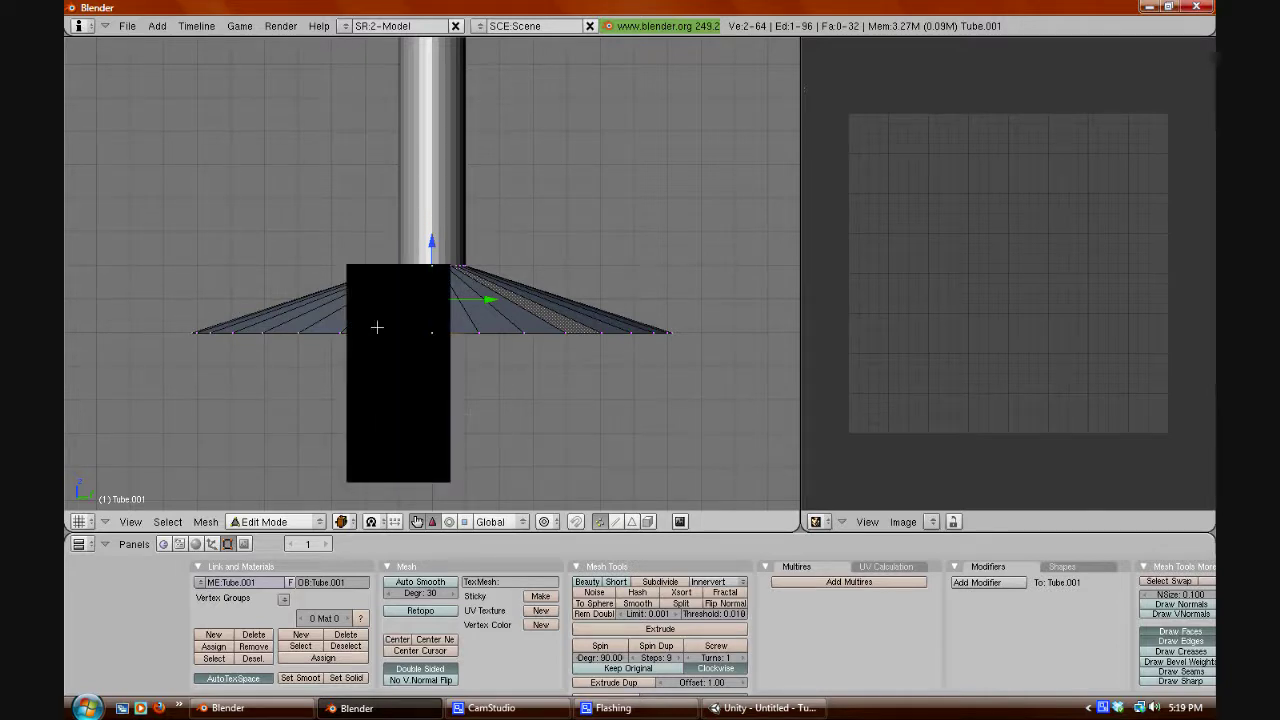
key("ctrl+e")
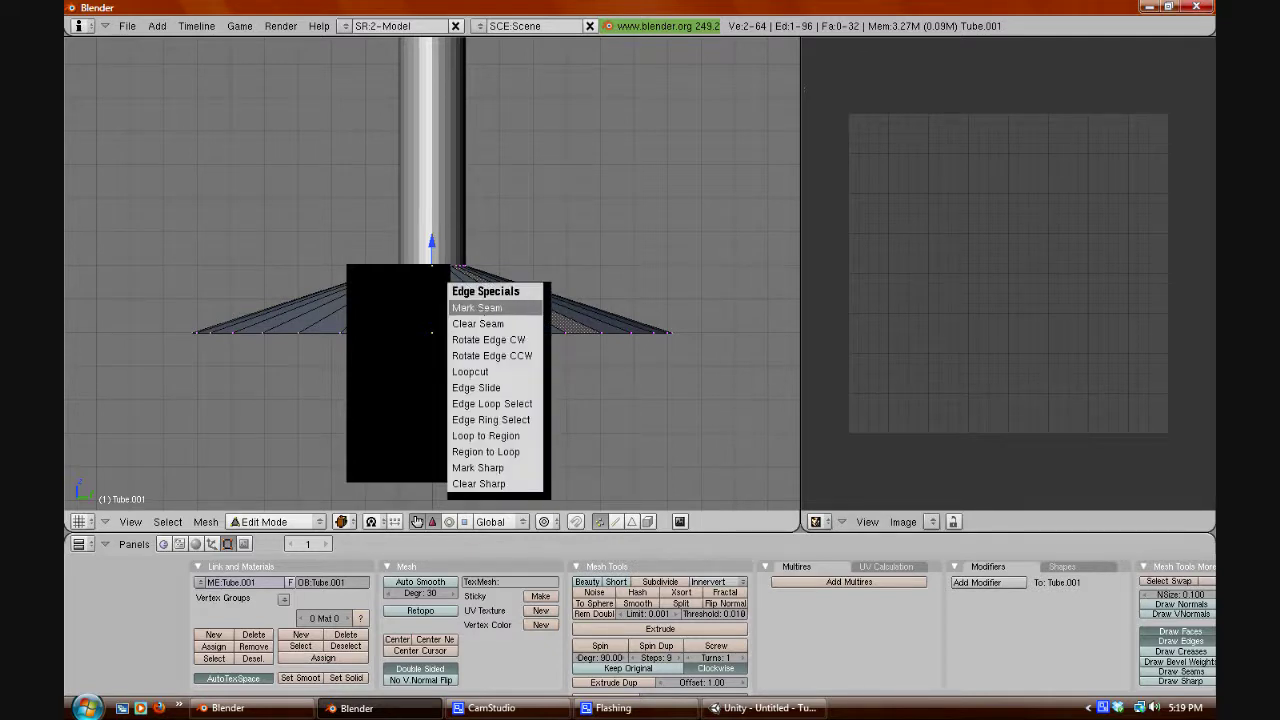
left_click(484, 307)
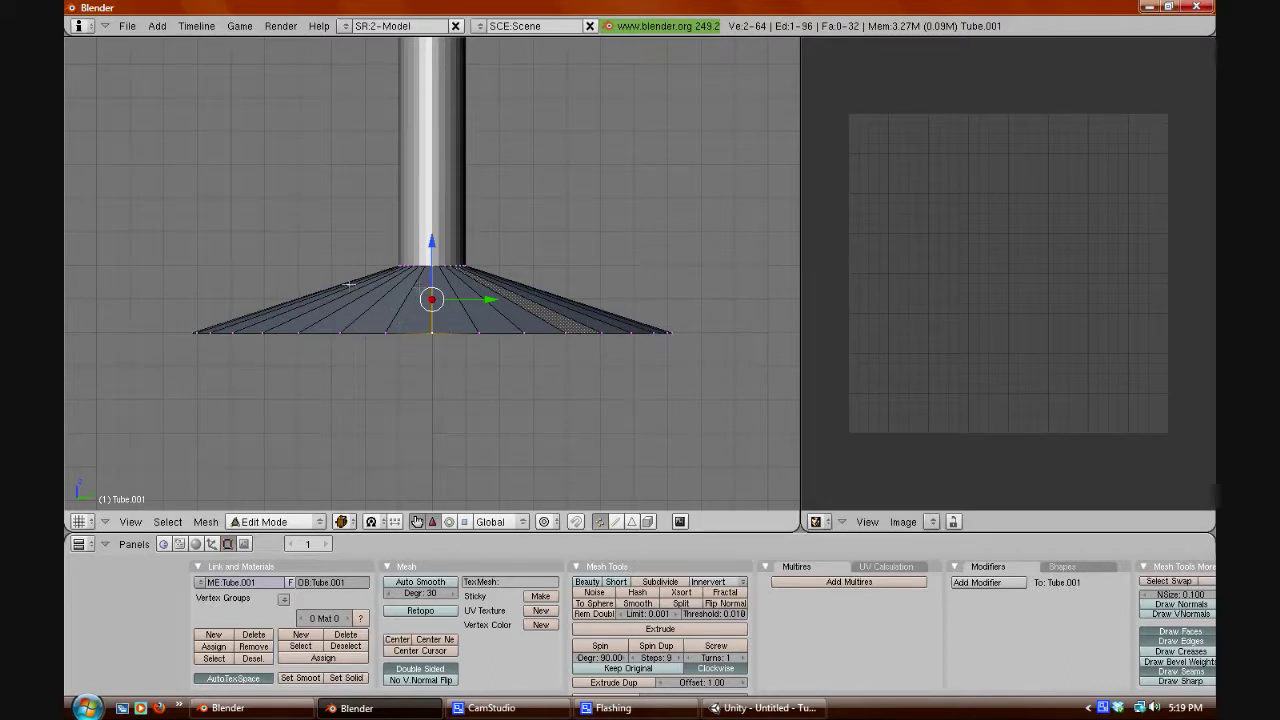
- Select the entire base cone and unwrap it into an arch-shaped UV band
key("a")
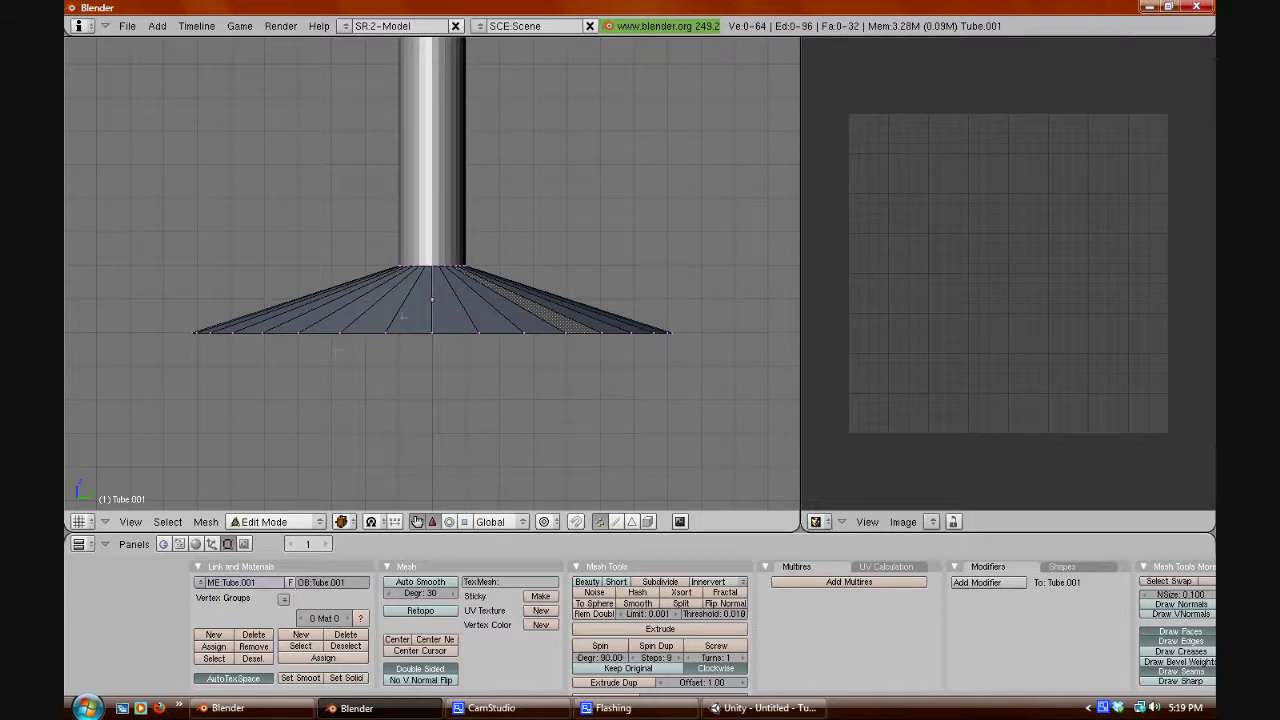
key("a")
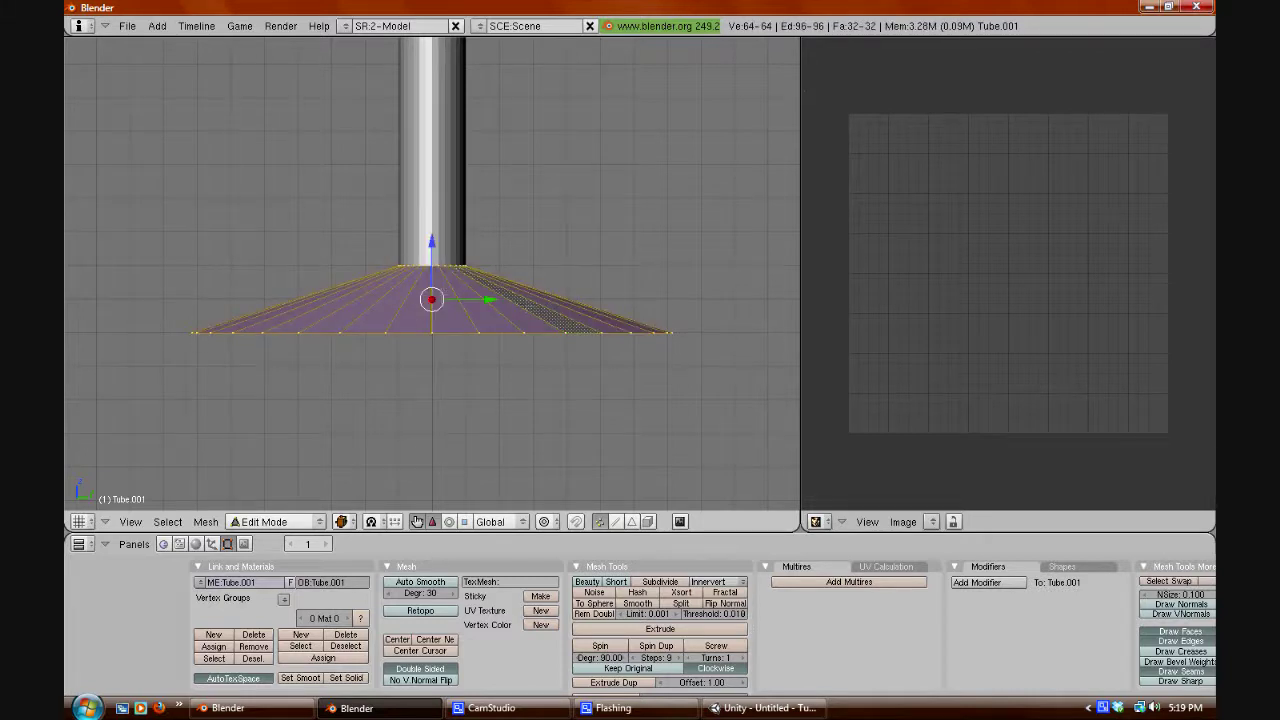
key("u")
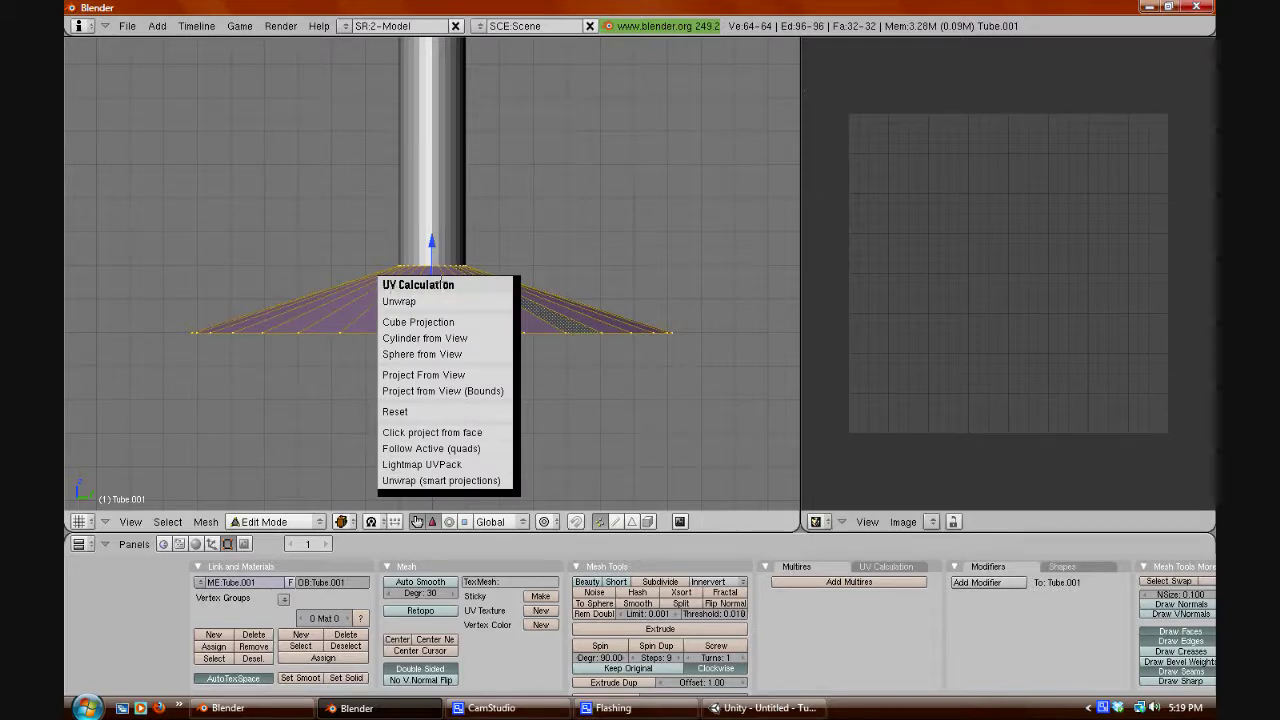
left_click(398, 301)
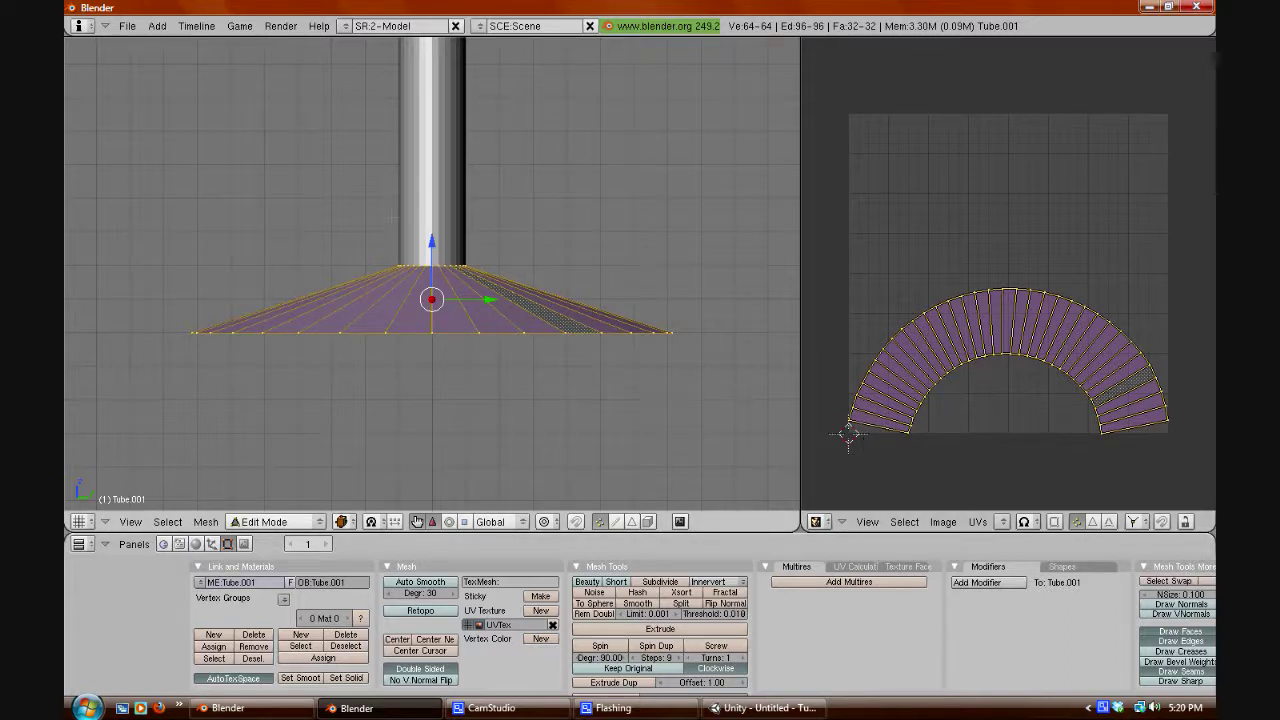
left_click(971, 523)
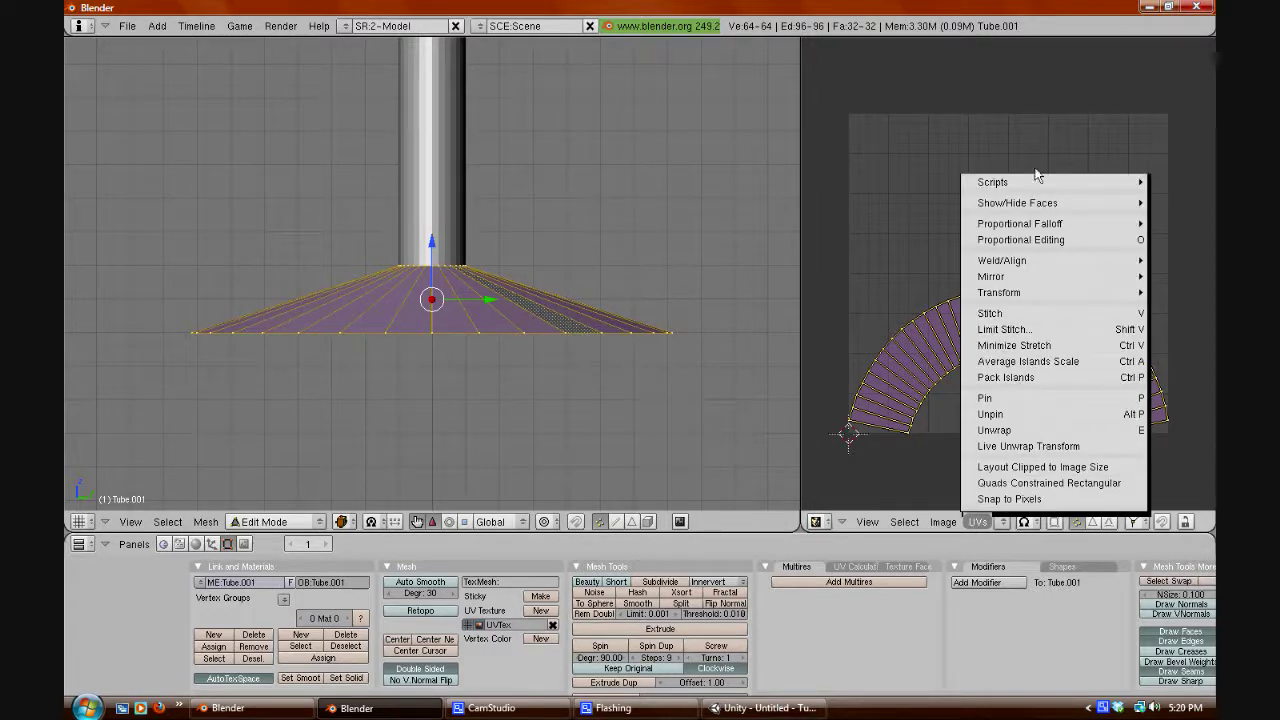
- Run the Save UV Face Layout export and accept its settings
mouse_move(1032, 181)
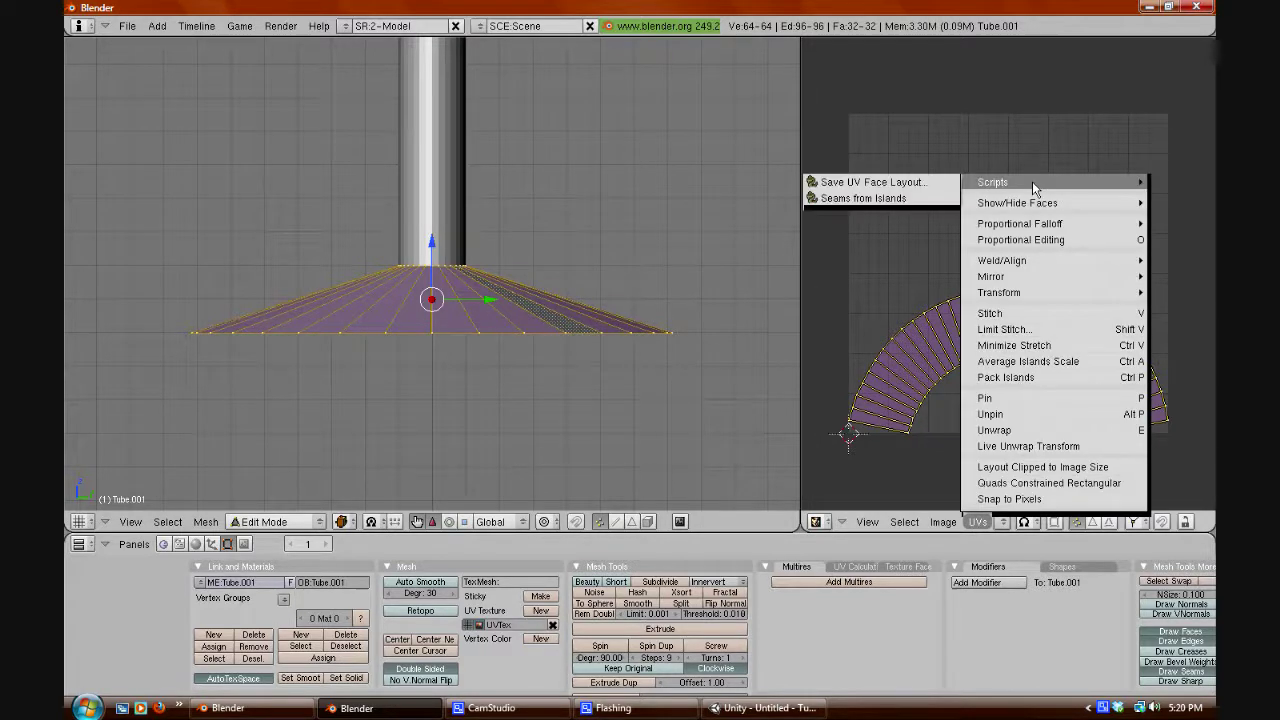
left_click(872, 184)
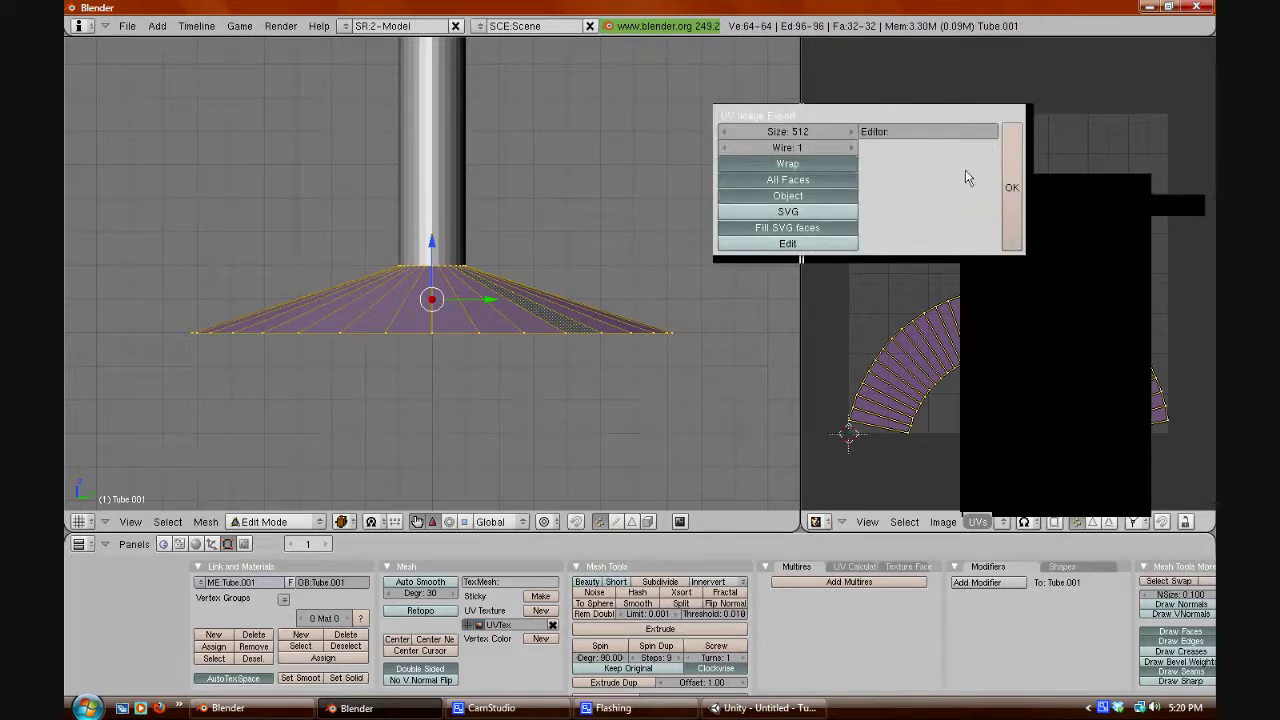
left_click(1011, 204)
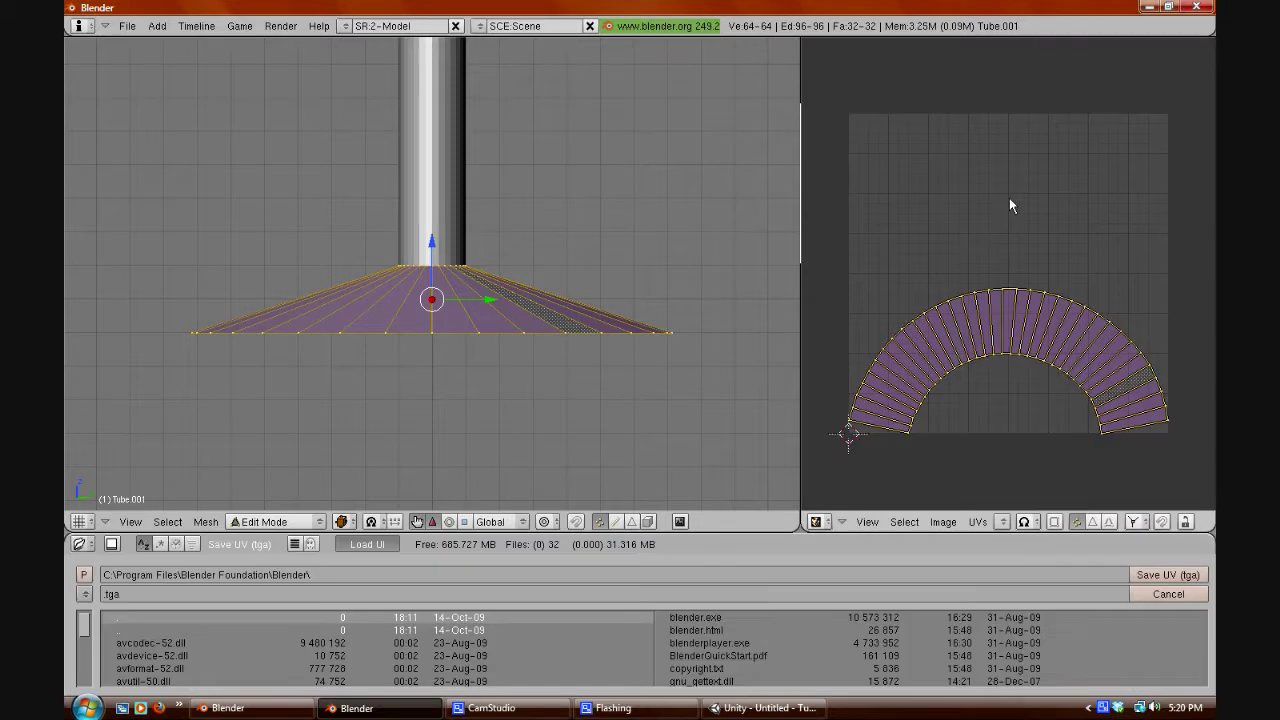
- Browse the file browser to the Documents\BlenderModels folder under the user's home folder
left_click(85, 576)
left_click(85, 576)
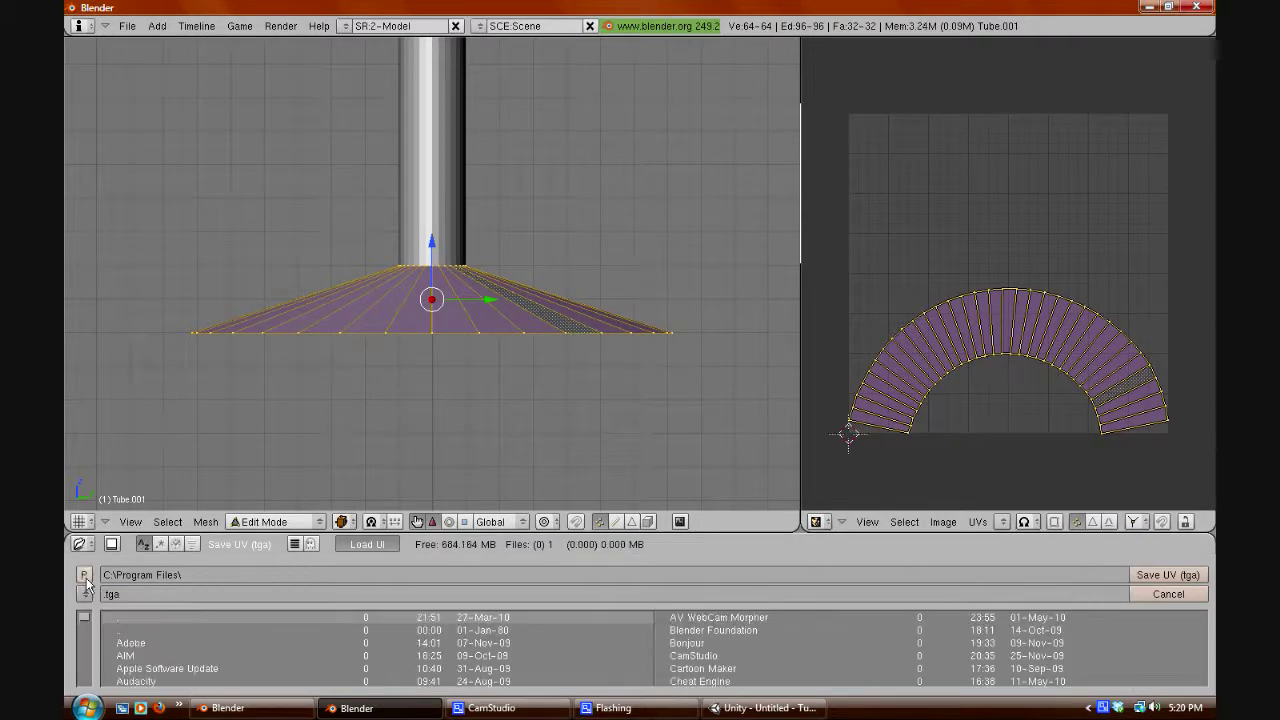
left_click(85, 576)
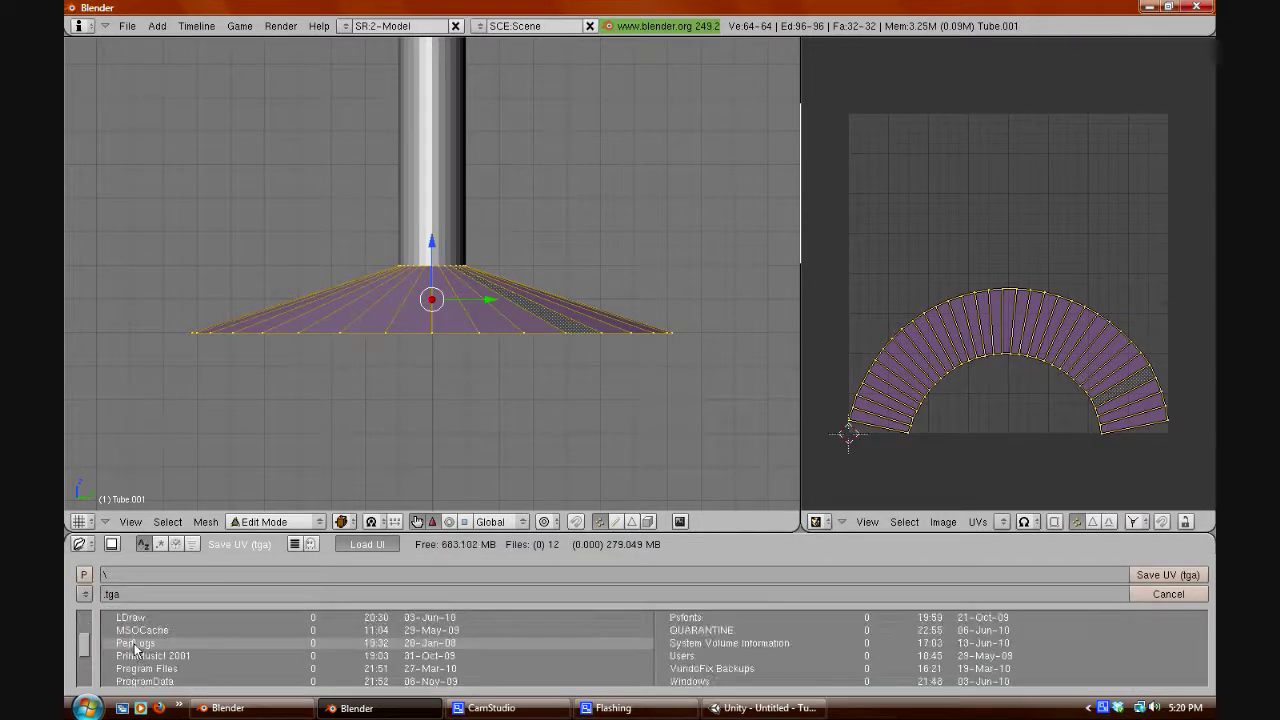
scroll(210, 660, "down", 3)
scroll(210, 662, "down", 9)
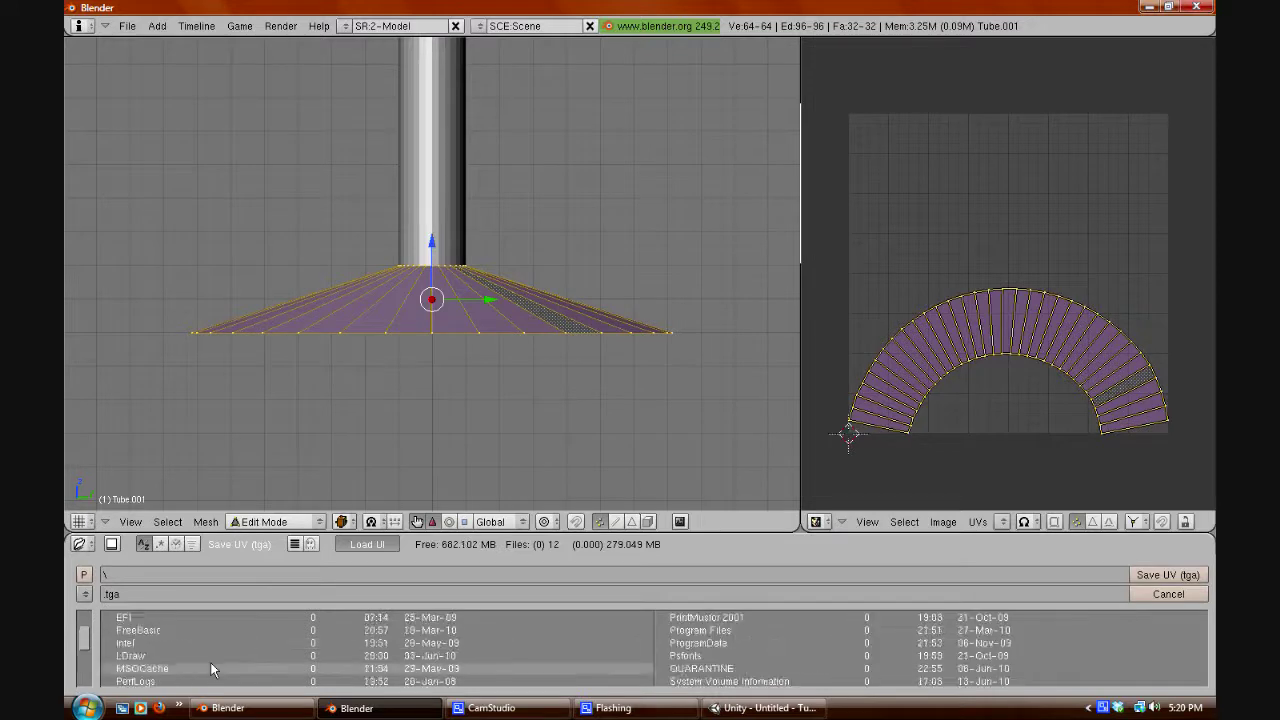
left_click(130, 618)
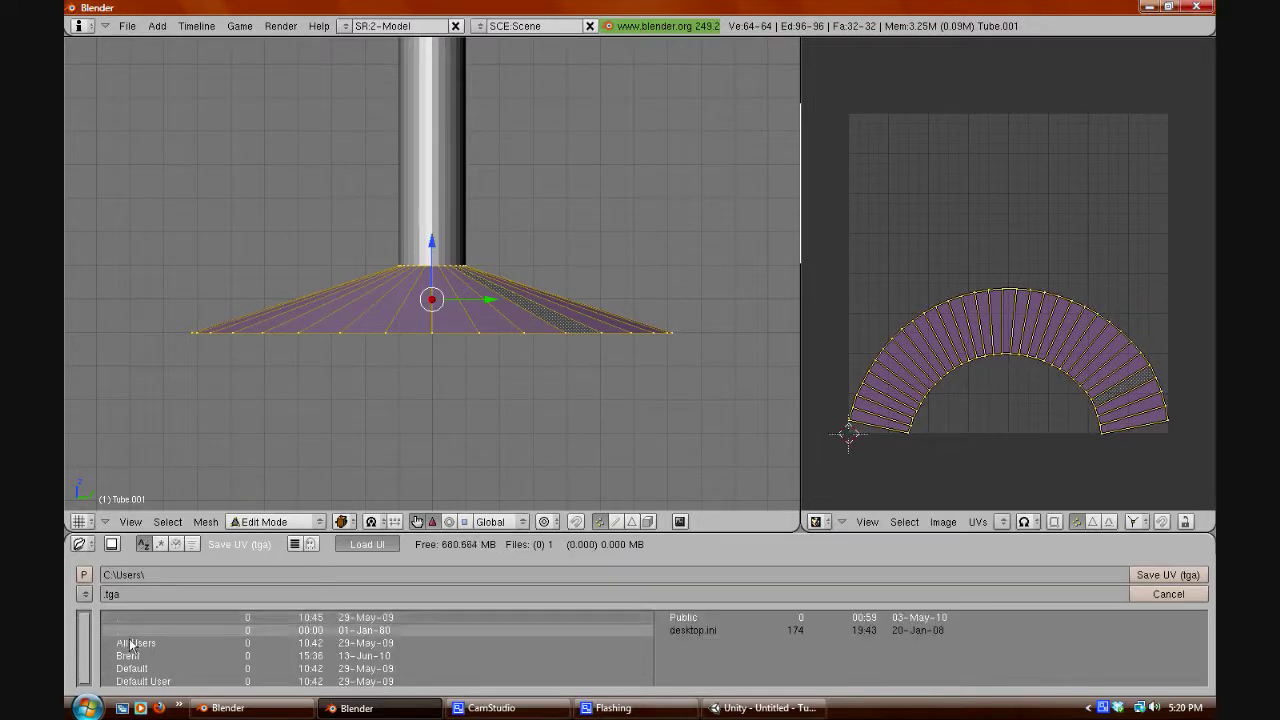
left_click(135, 656)
scroll(137, 648, "down", 3)
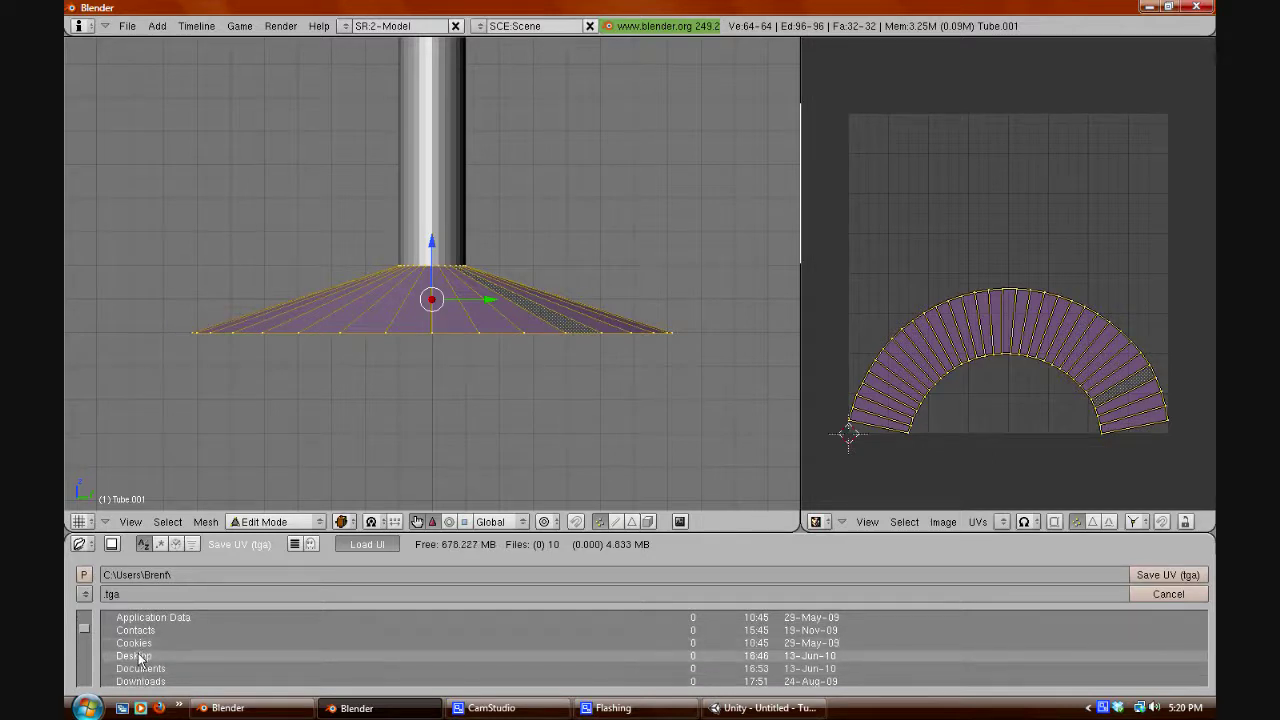
left_click(141, 668)
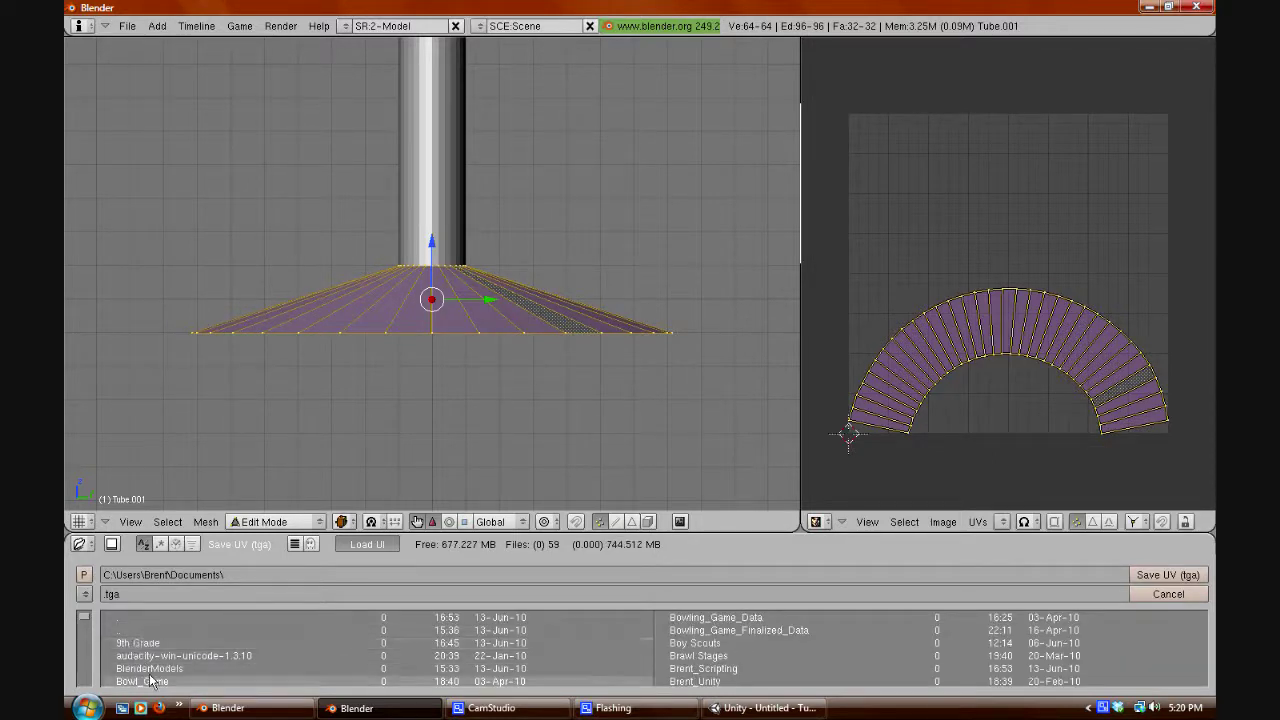
left_click(147, 670)
scroll(162, 628, "down", 1)
scroll(156, 627, "down", 2)
scroll(150, 622, "up", 5)
- Name the layout Lampbase2 and save it as a TGA
left_click(137, 596)
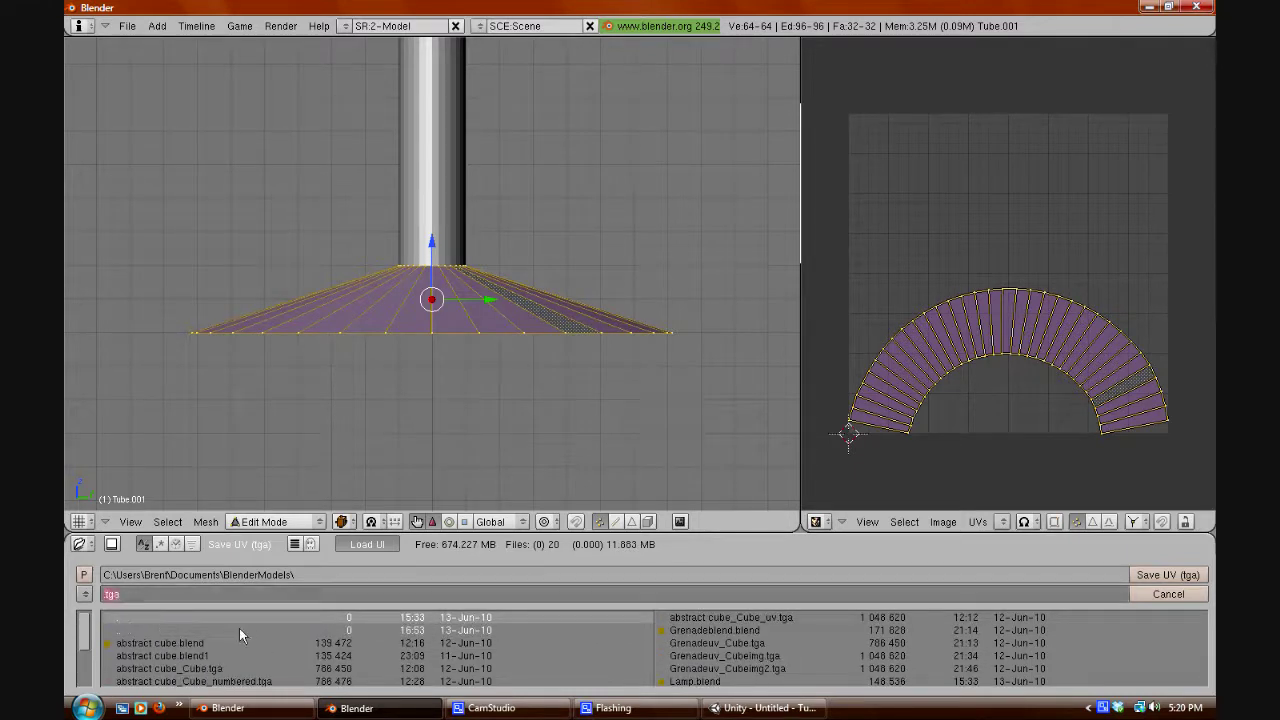
type("Lampbase")
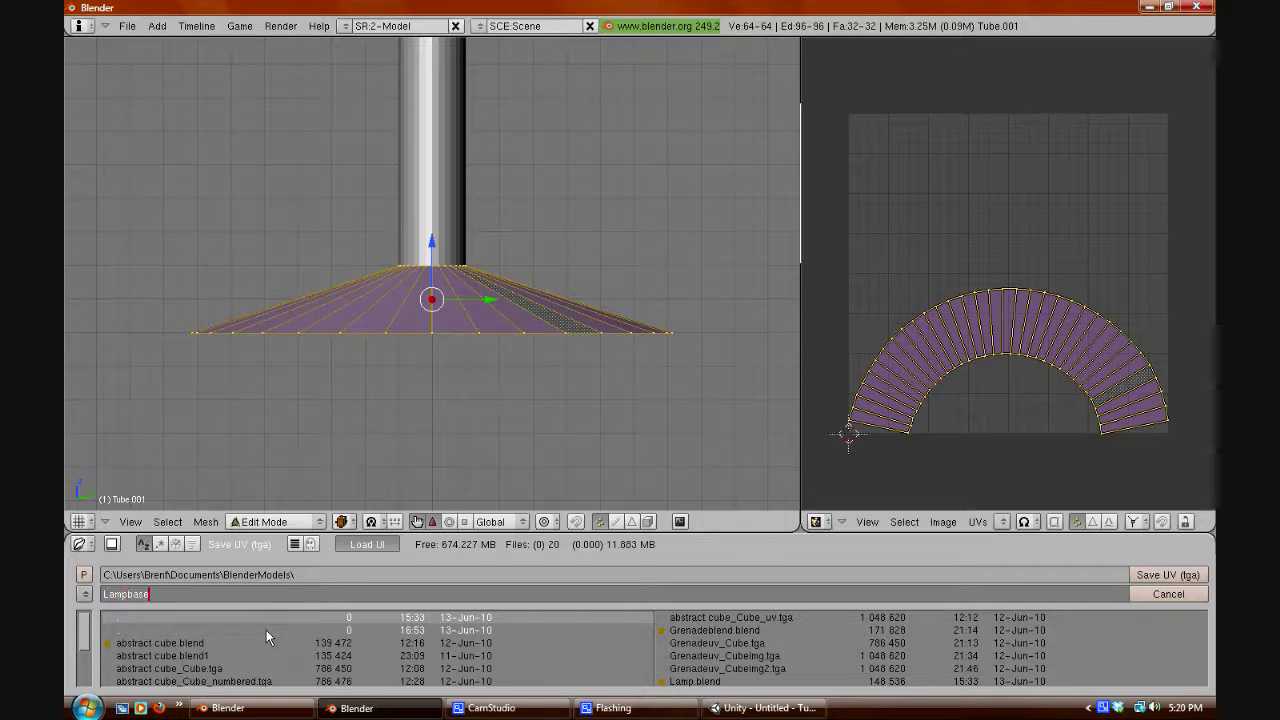
type("2")
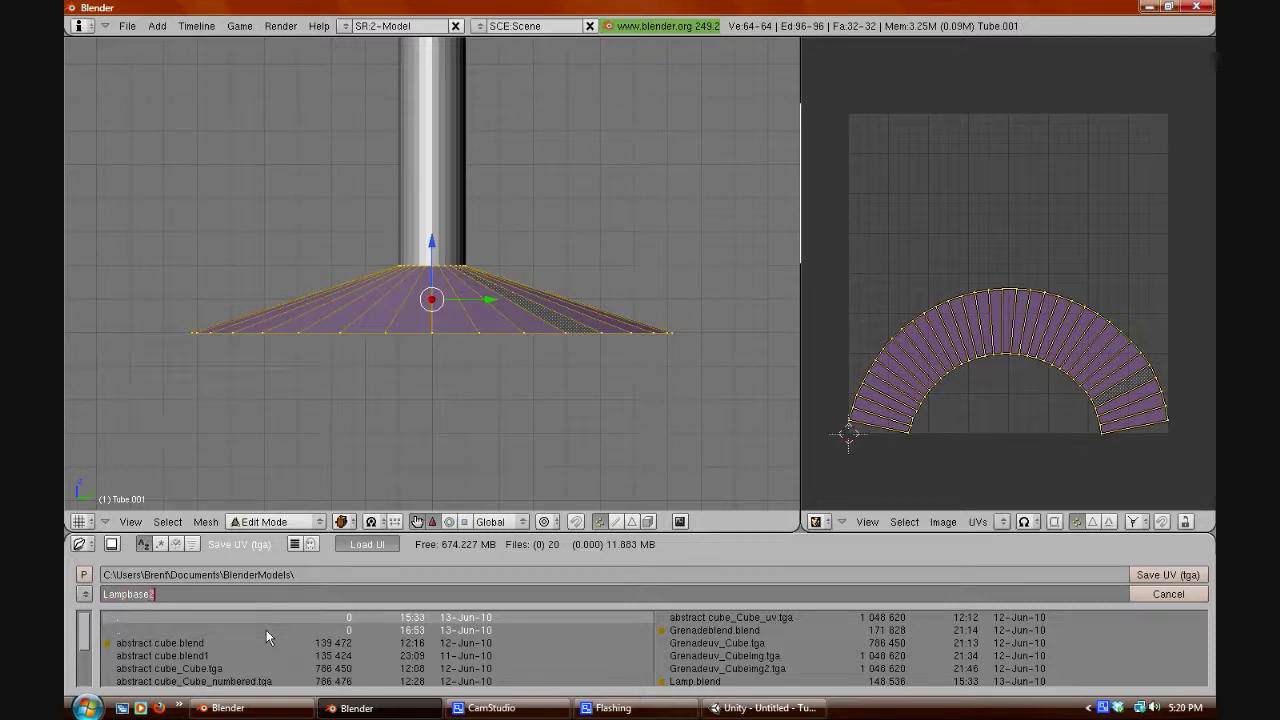
key("Return")
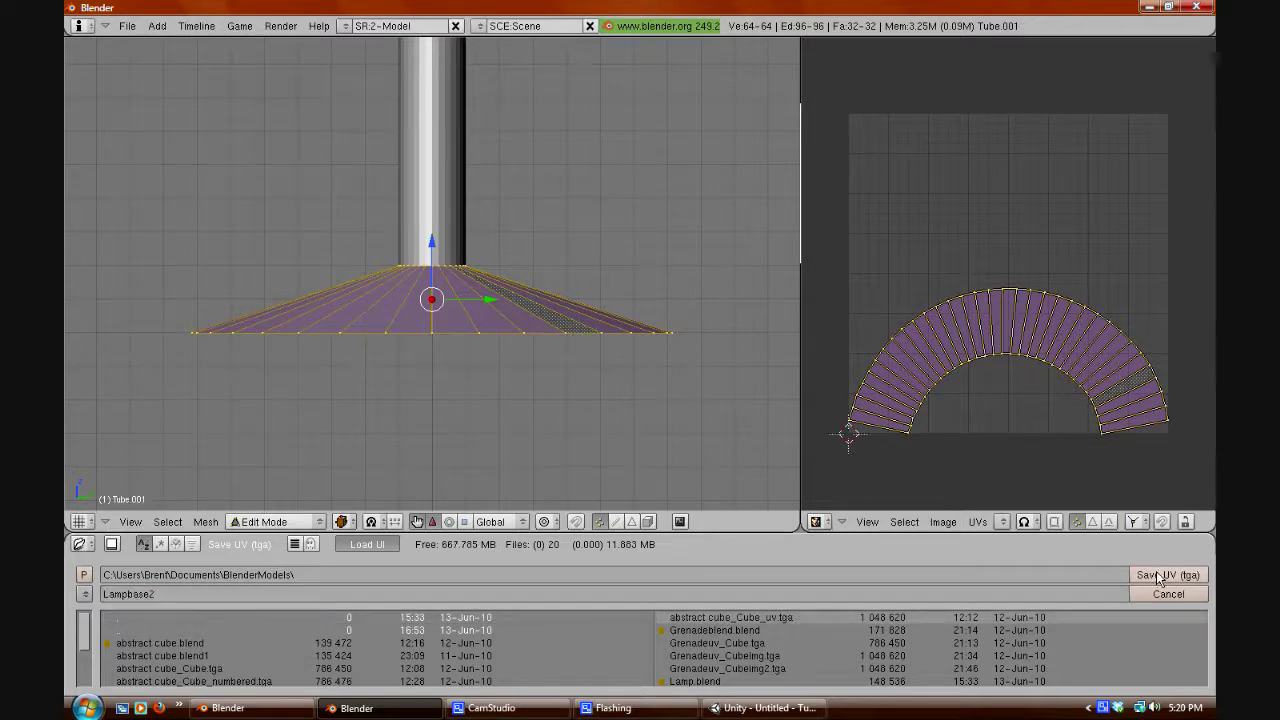
left_click(1152, 578)
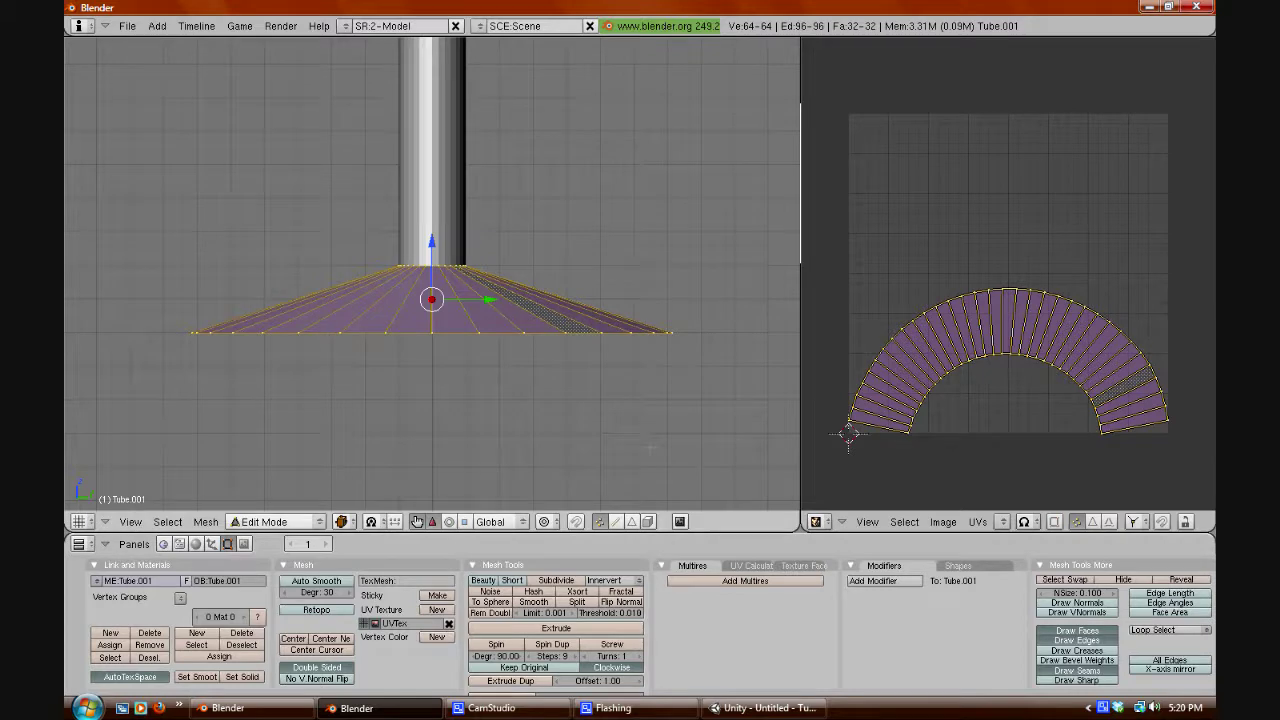
- Open My Documents > BlenderModels in Explorer and select Lampbase2_Tube.001
left_click(86, 707)
left_click(327, 274)
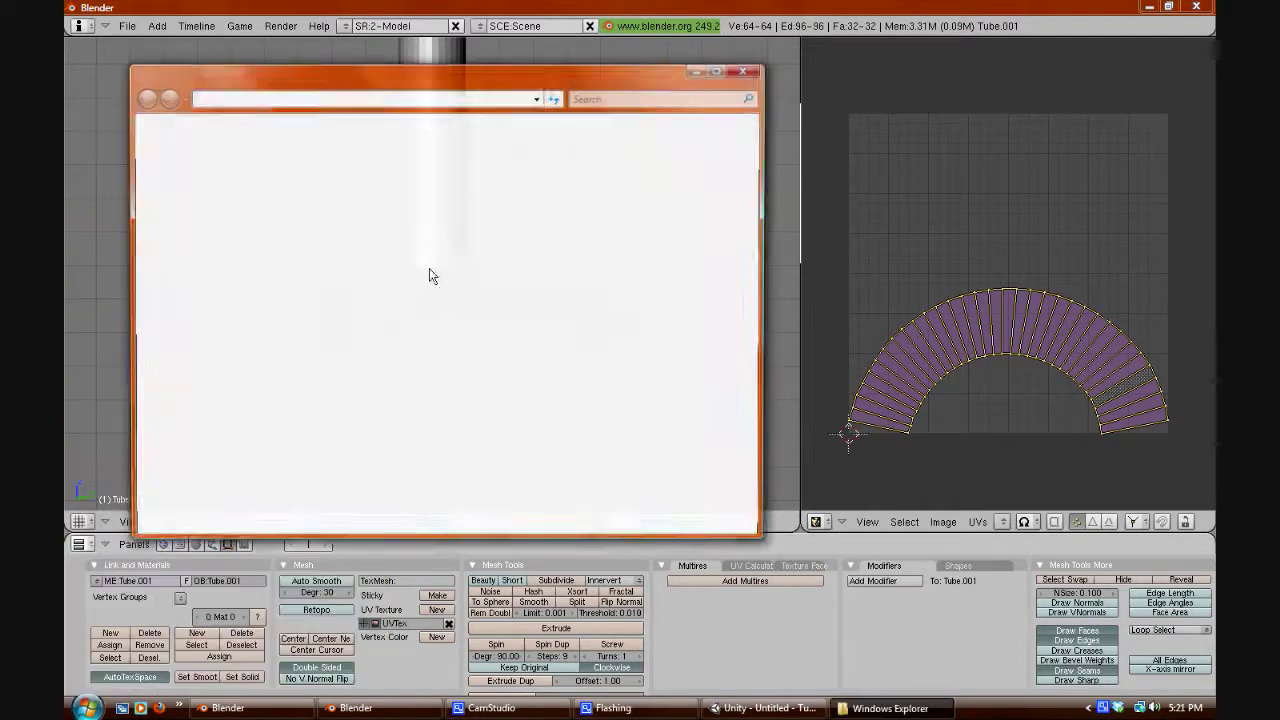
left_click(300, 196)
double_click(300, 196)
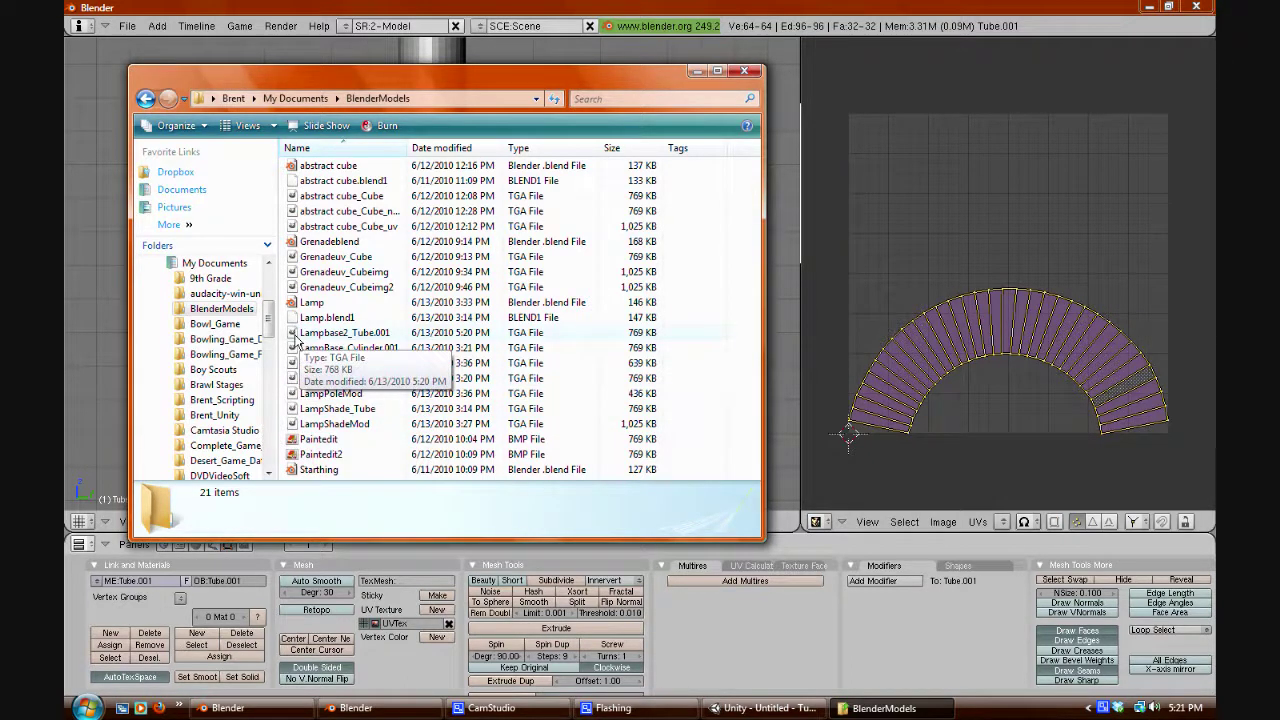
left_click(302, 336)
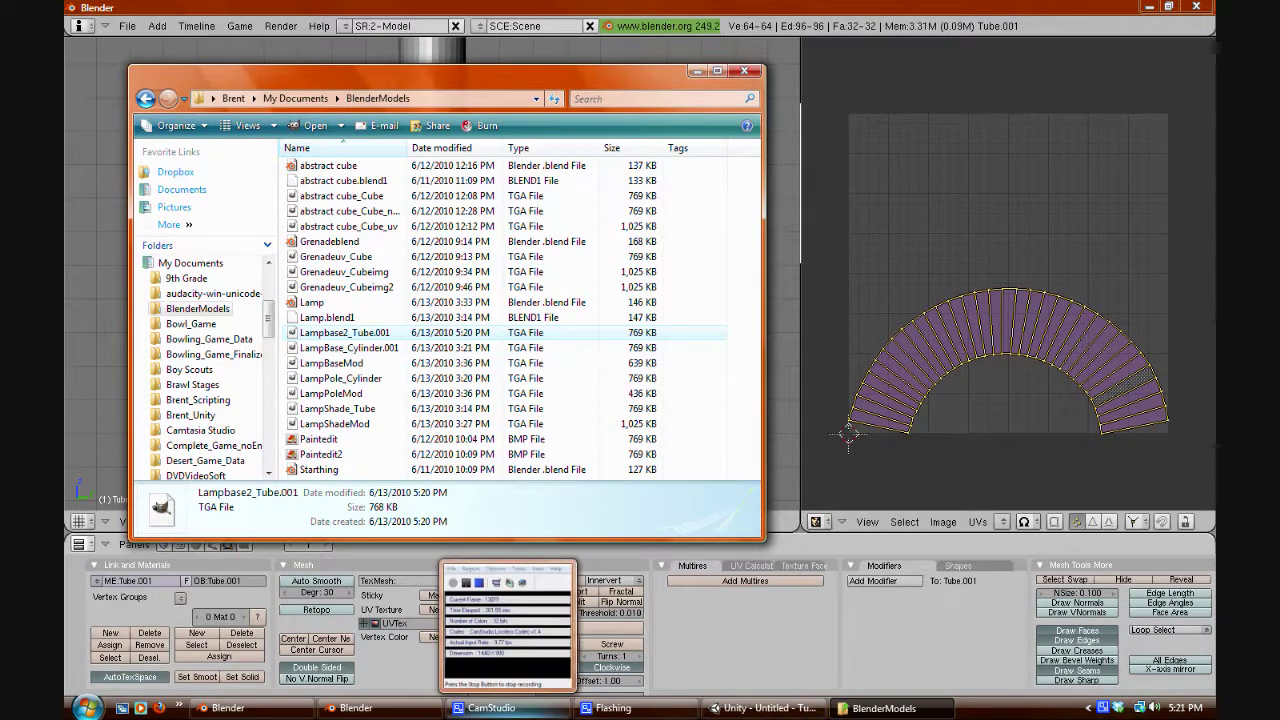
- Open Lampbase2_Tube.001 in GIMP and bring its window to the front
left_click(490, 708)
left_click(356, 708)
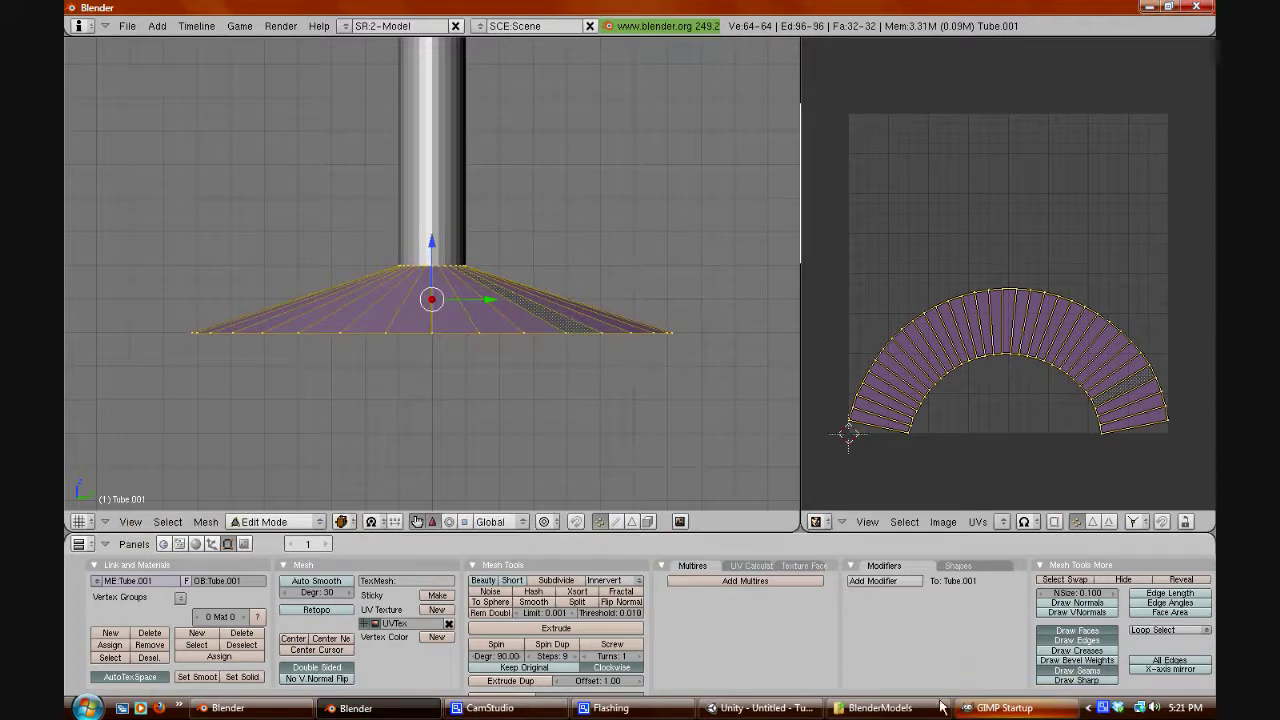
scroll(432, 290, "down", 5)
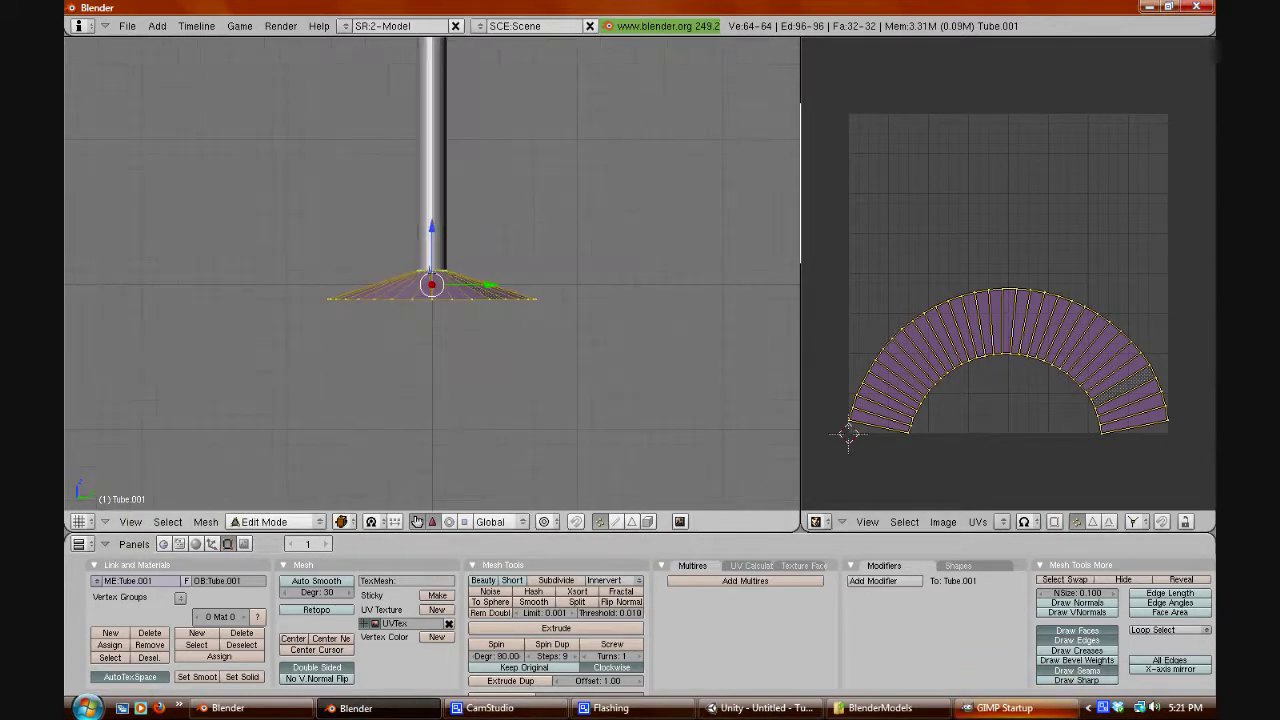
scroll(427, 208, "up", 4, "shift")
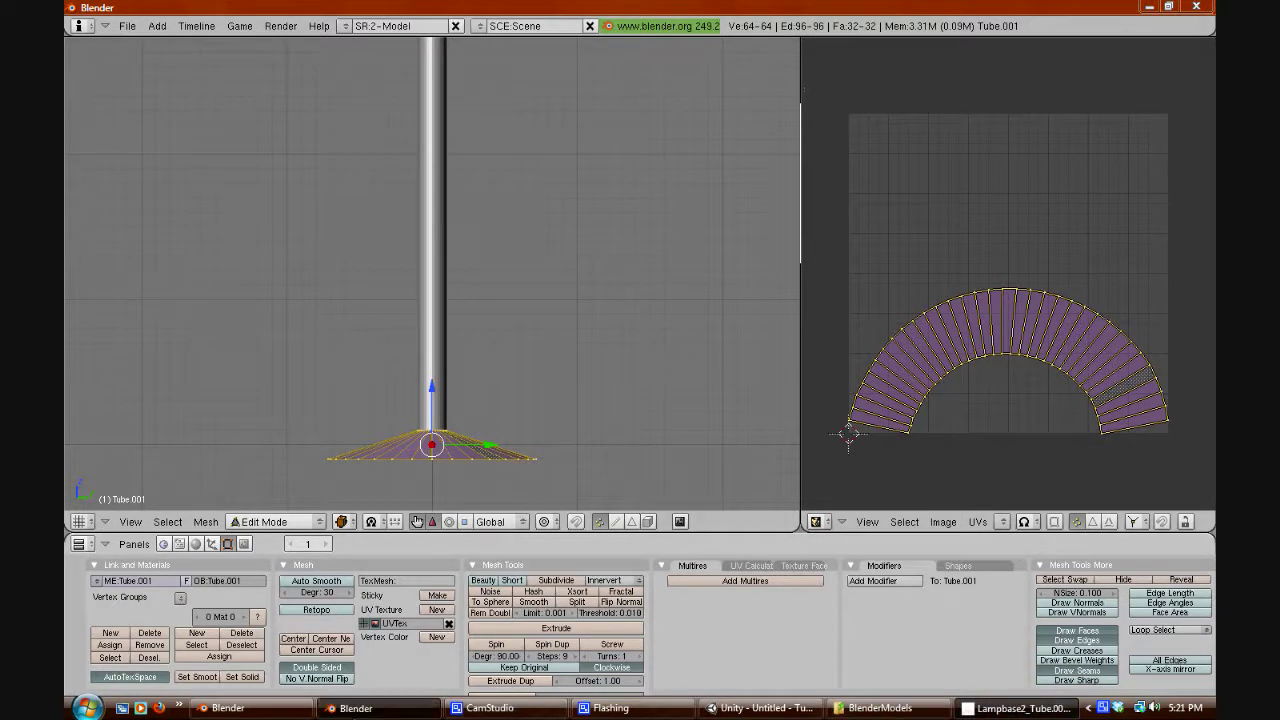
left_click(1010, 708)
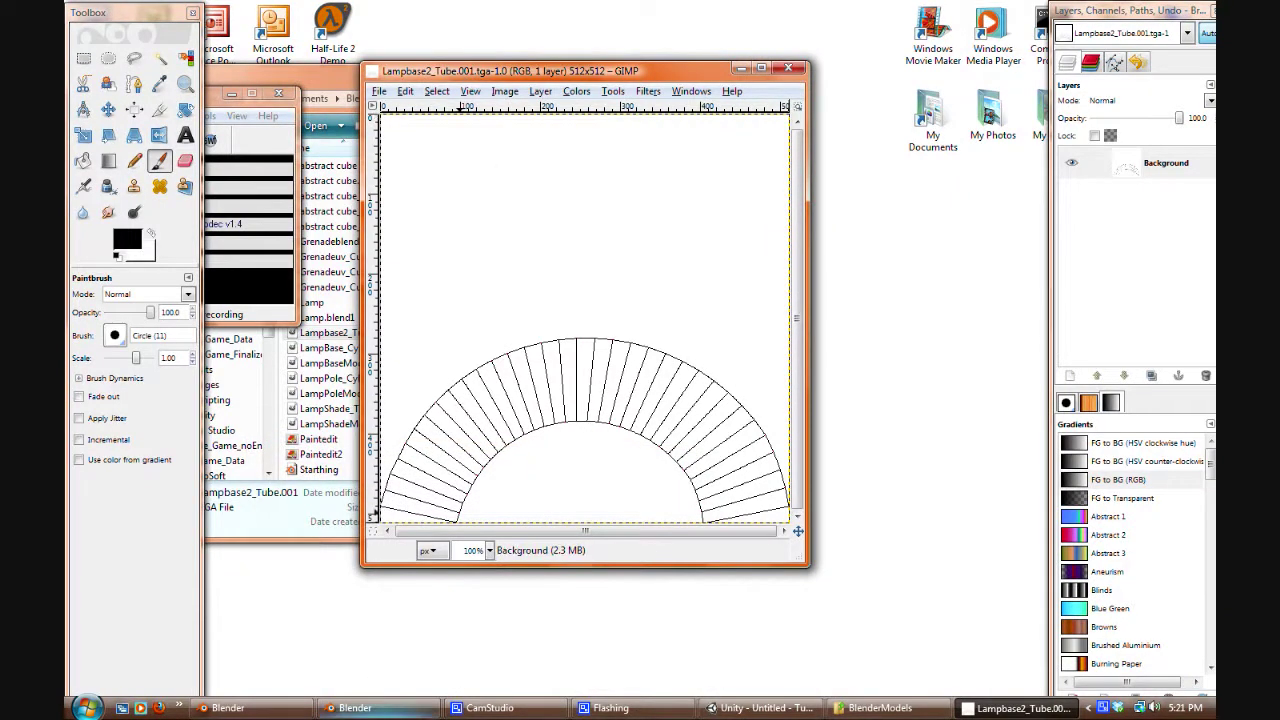
left_click(355, 708)
key("alt+Tab")
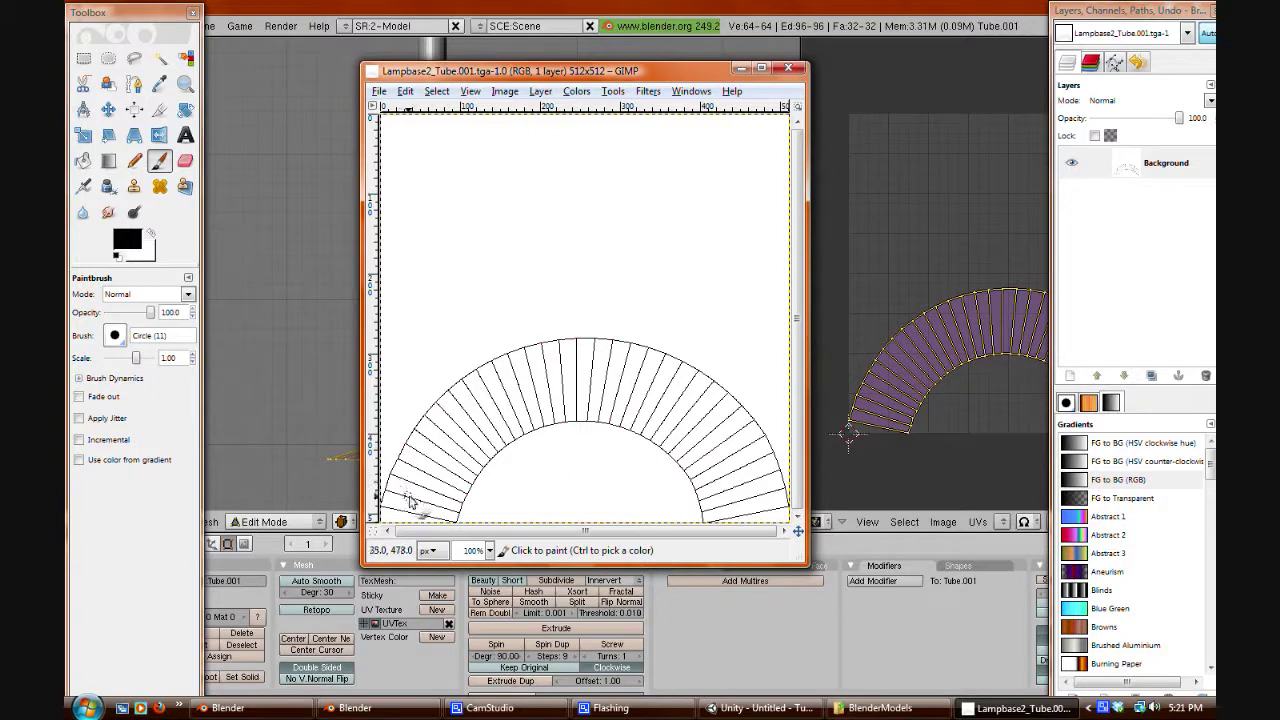
key("alt+Tab")
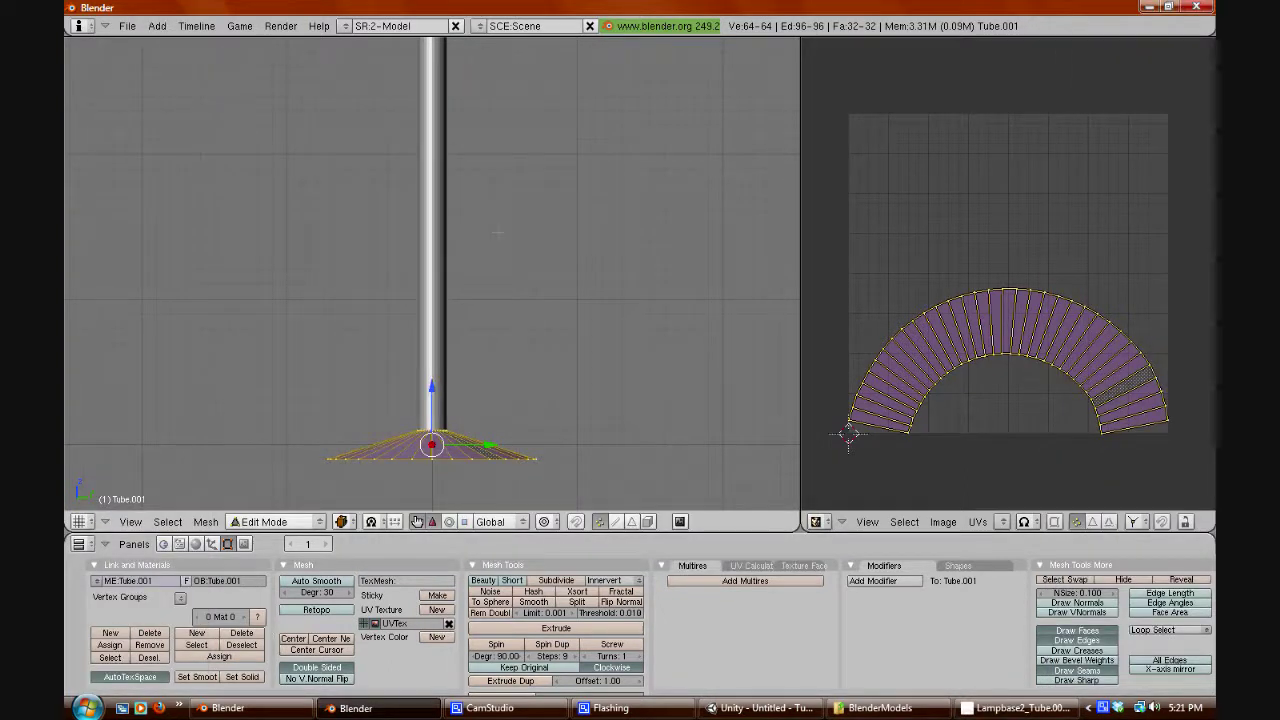
- Switch to Object Mode, select the Tube pole, and enter Edit Mode on it
key("Tab")
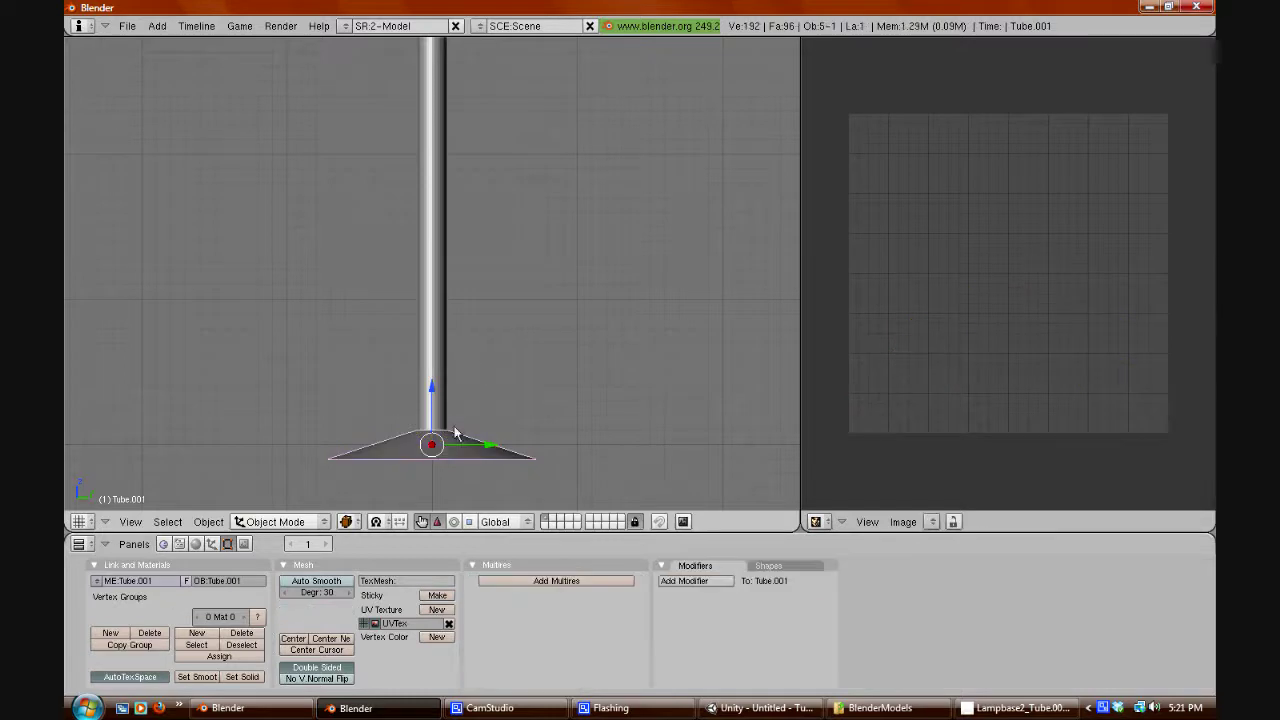
right_click(436, 193)
scroll(436, 193, "down", 2)
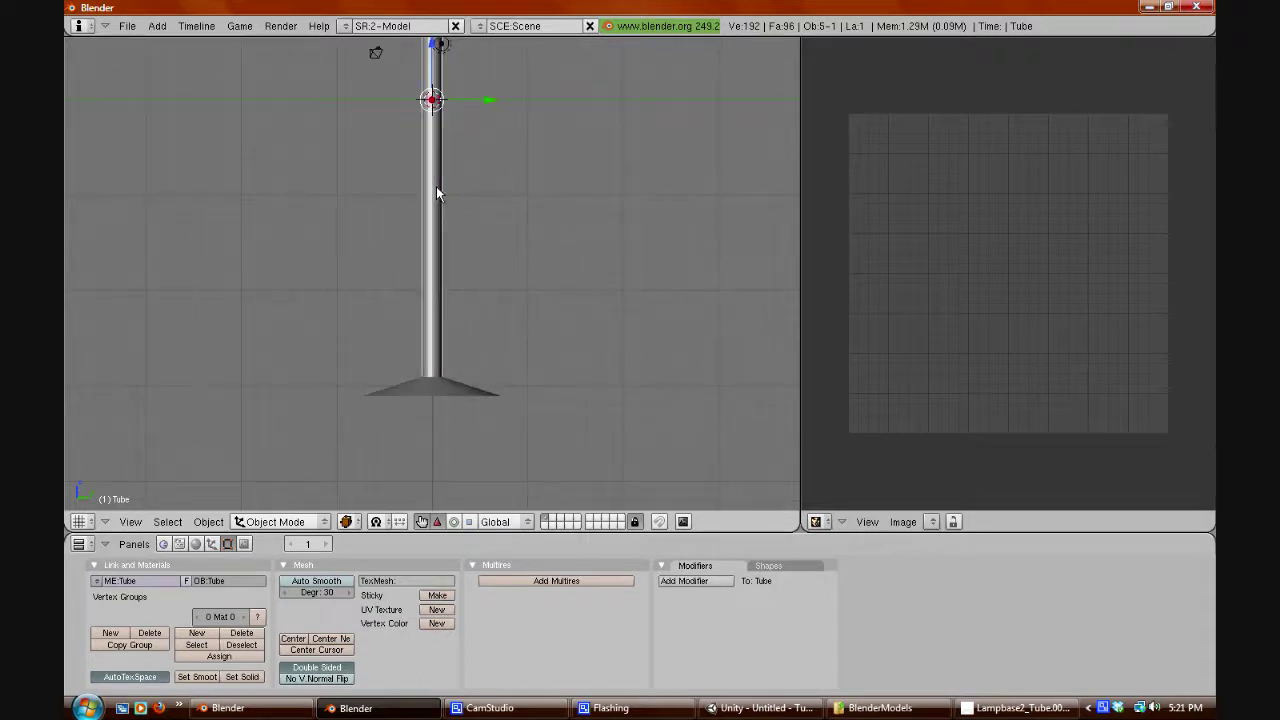
key("Tab")
scroll(436, 193, "up", 2)
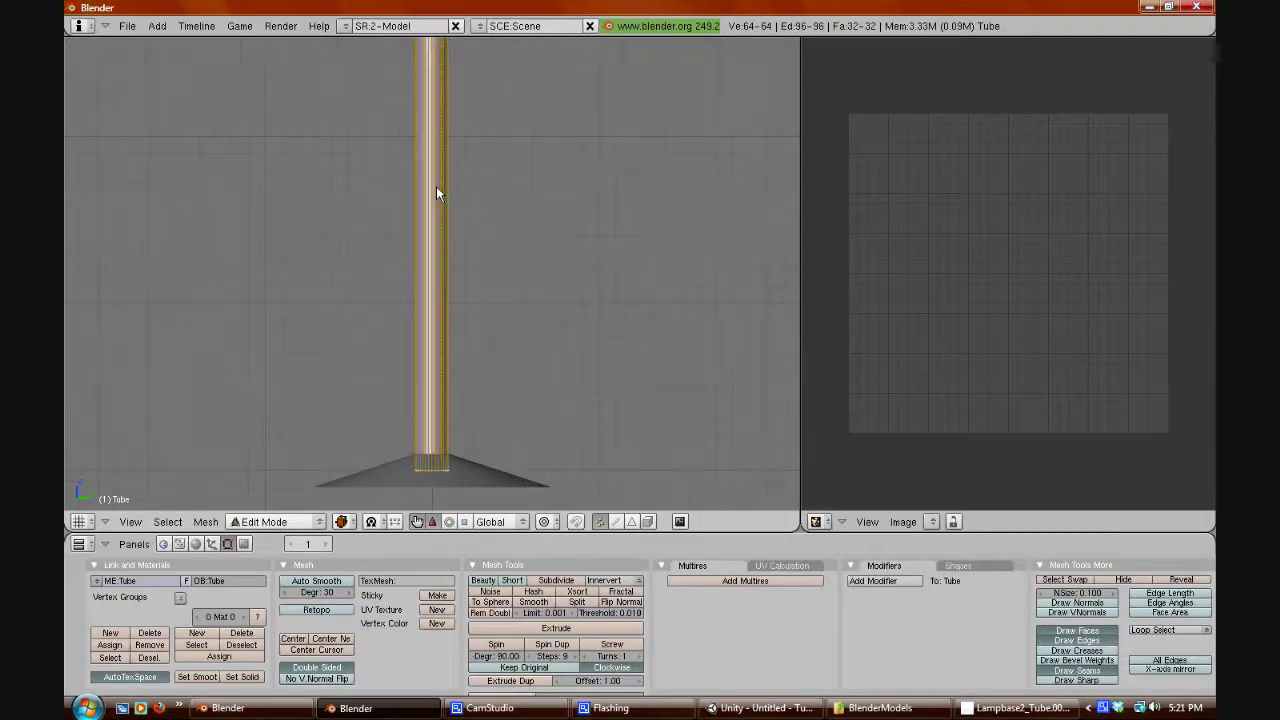
scroll(436, 193, "down", 3)
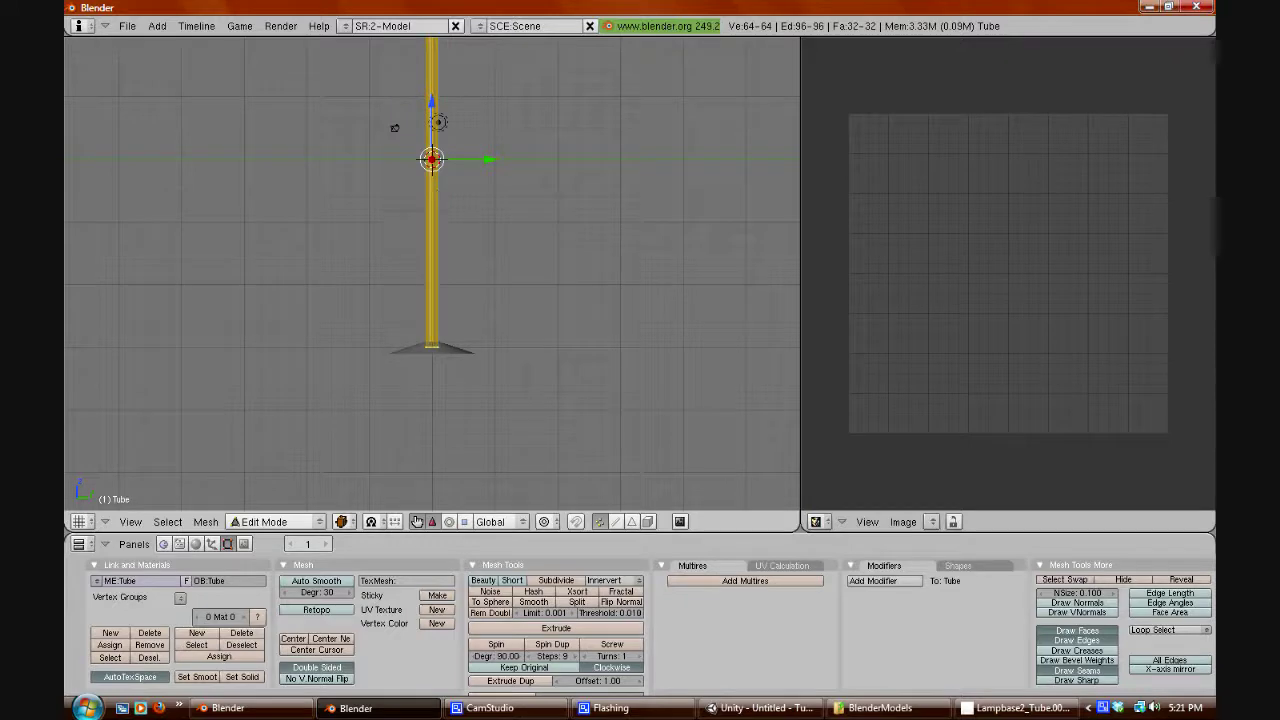
- Clear the pole's selection and select one vertical edge running along the pole
key("a")
scroll(394, 127, "up", 4)
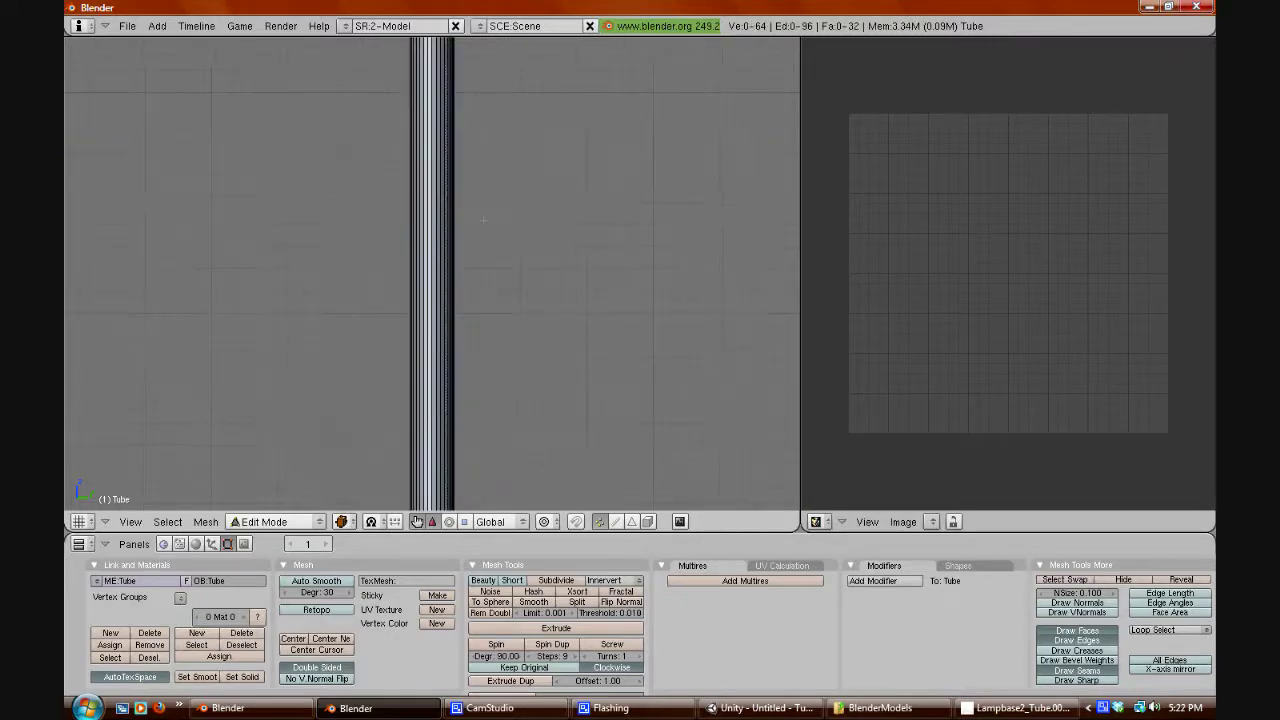
scroll(483, 219, "down", 2, "shift")
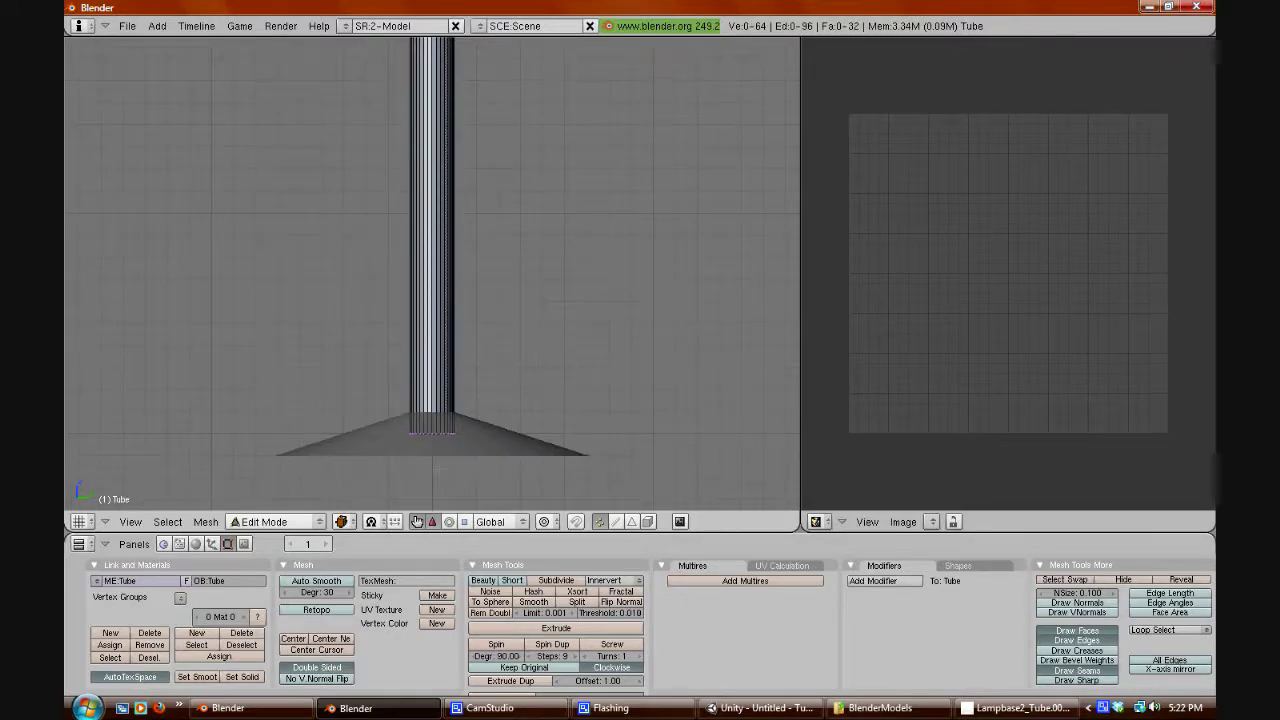
scroll(469, 441, "down", 2, "shift")
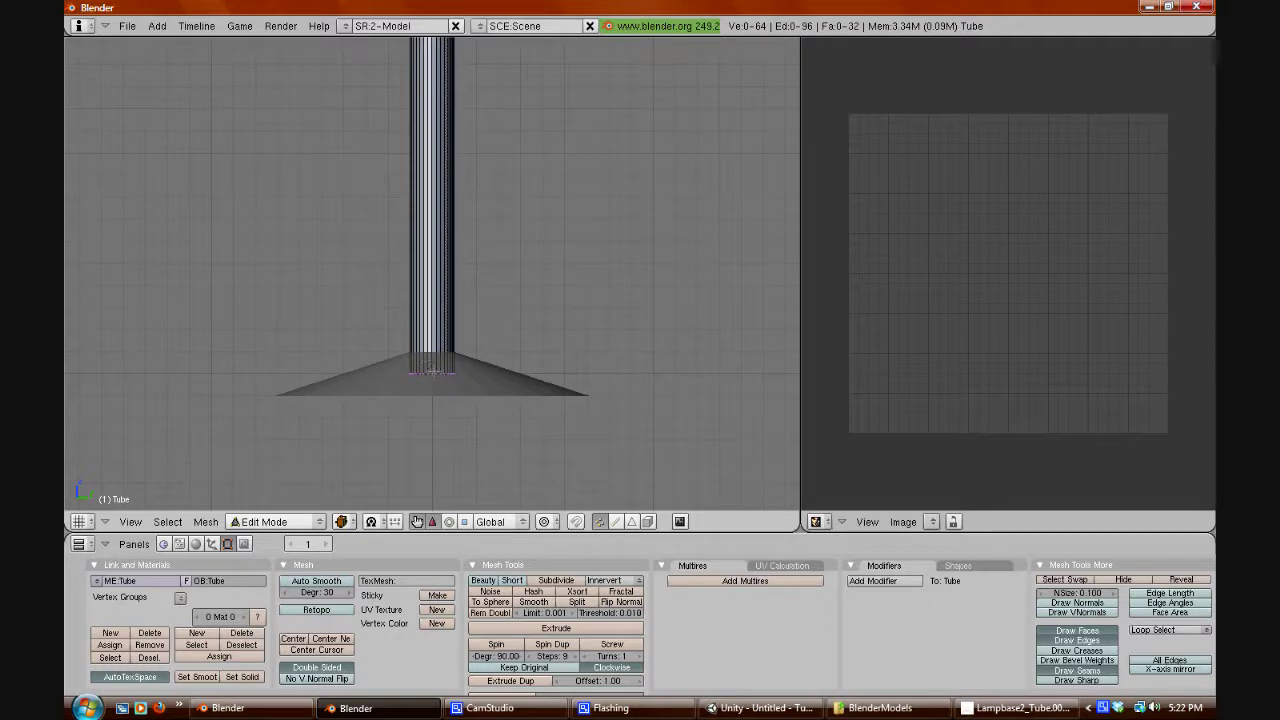
right_click(431, 373)
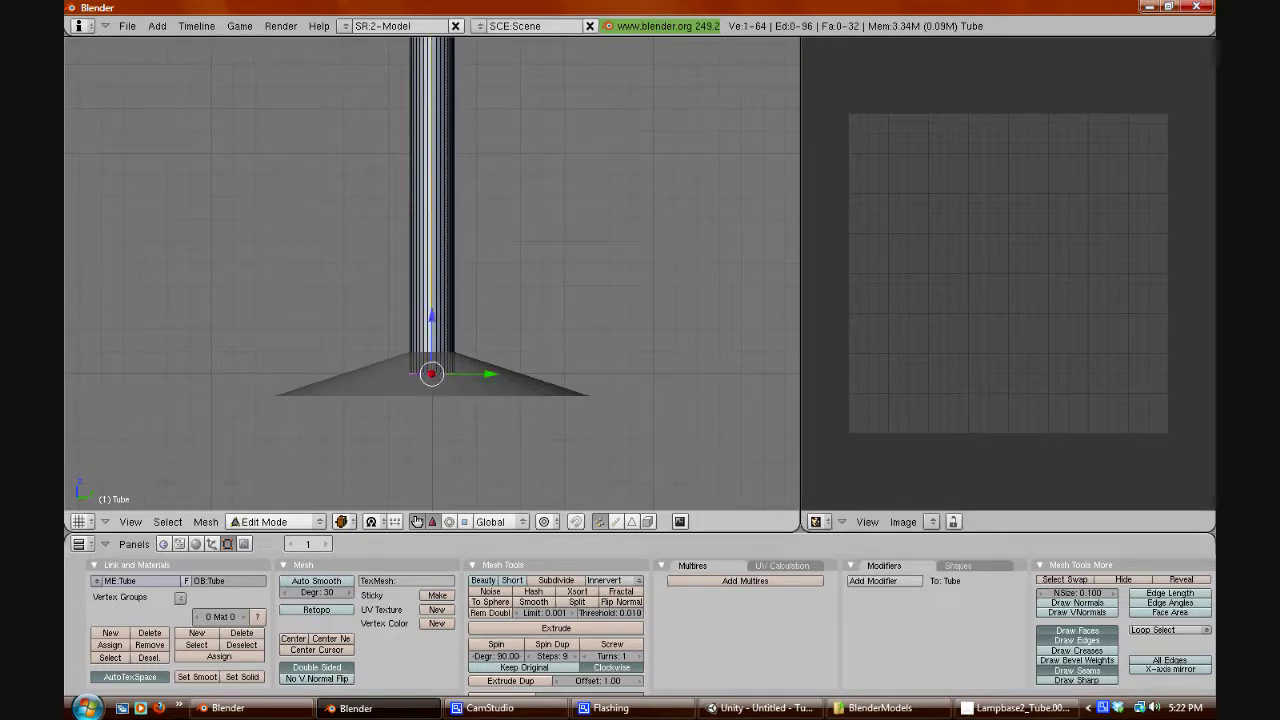
scroll(484, 219, "up", 8, "shift")
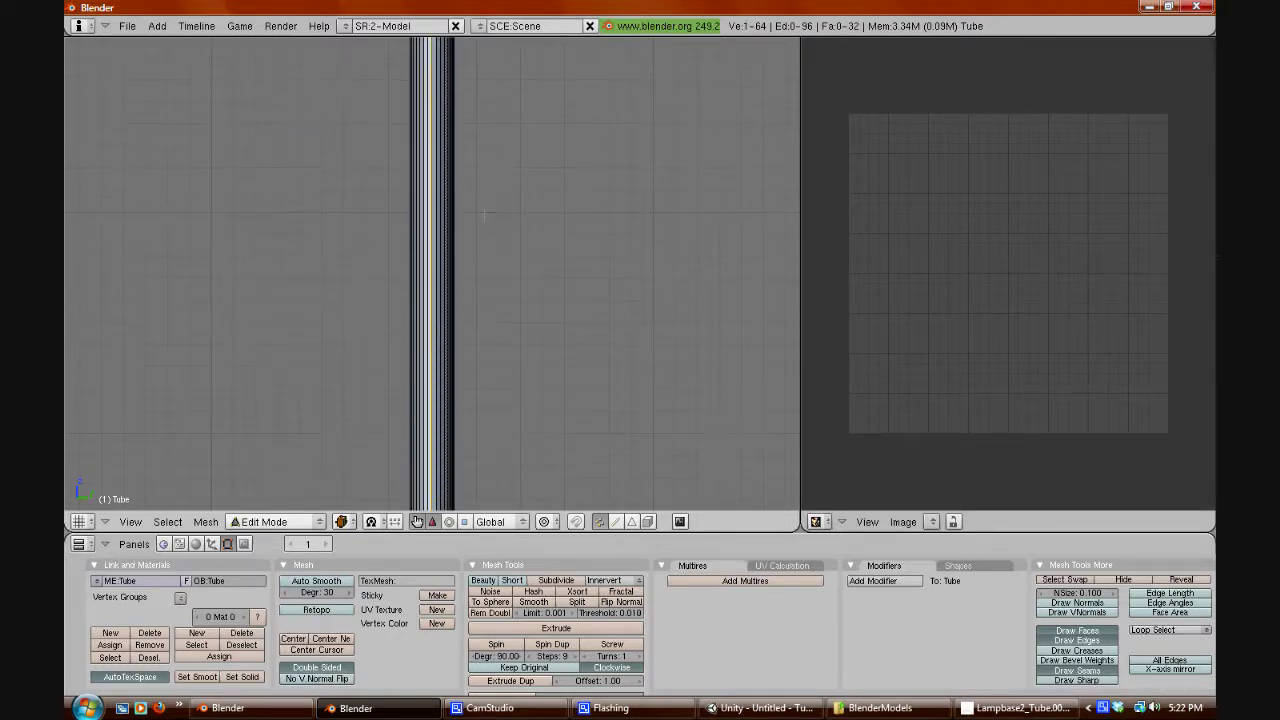
scroll(480, 212, "up", 10, "shift")
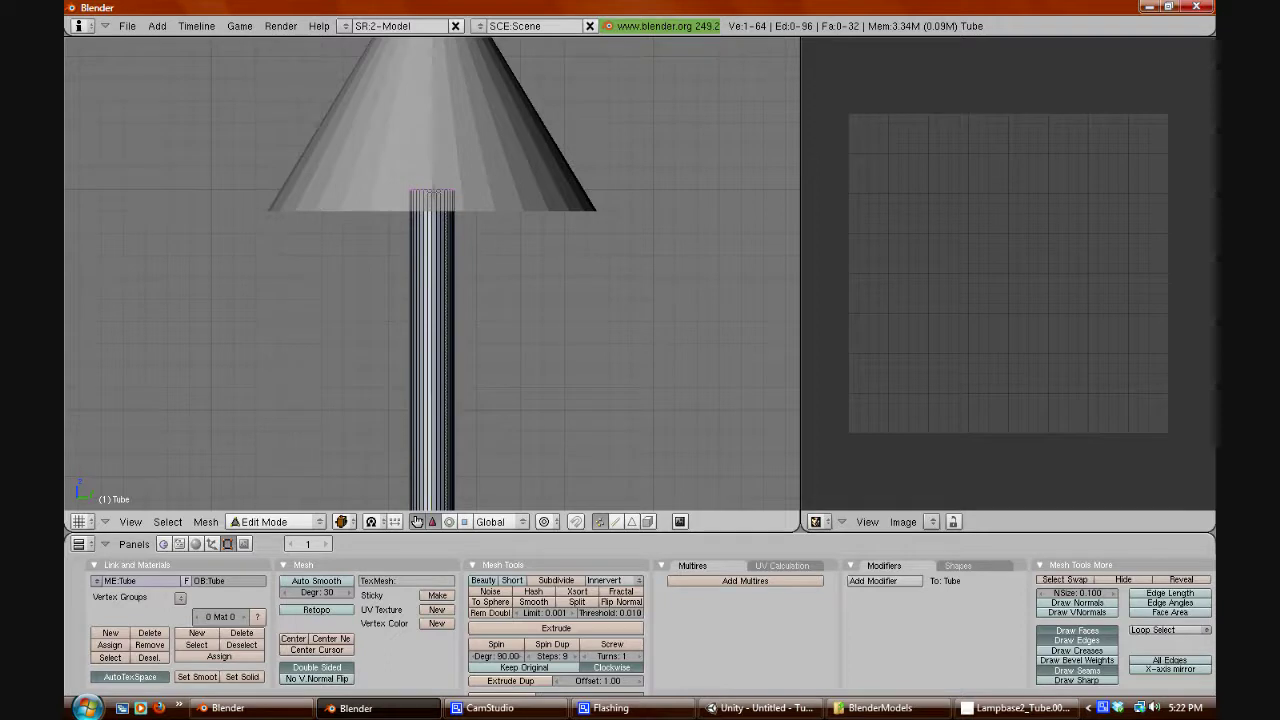
right_click(430, 192, "shift")
scroll(432, 300, "down", 3)
scroll(432, 300, "up", 3)
scroll(432, 300, "down", 5, "shift")
scroll(493, 316, "down", 3, "shift")
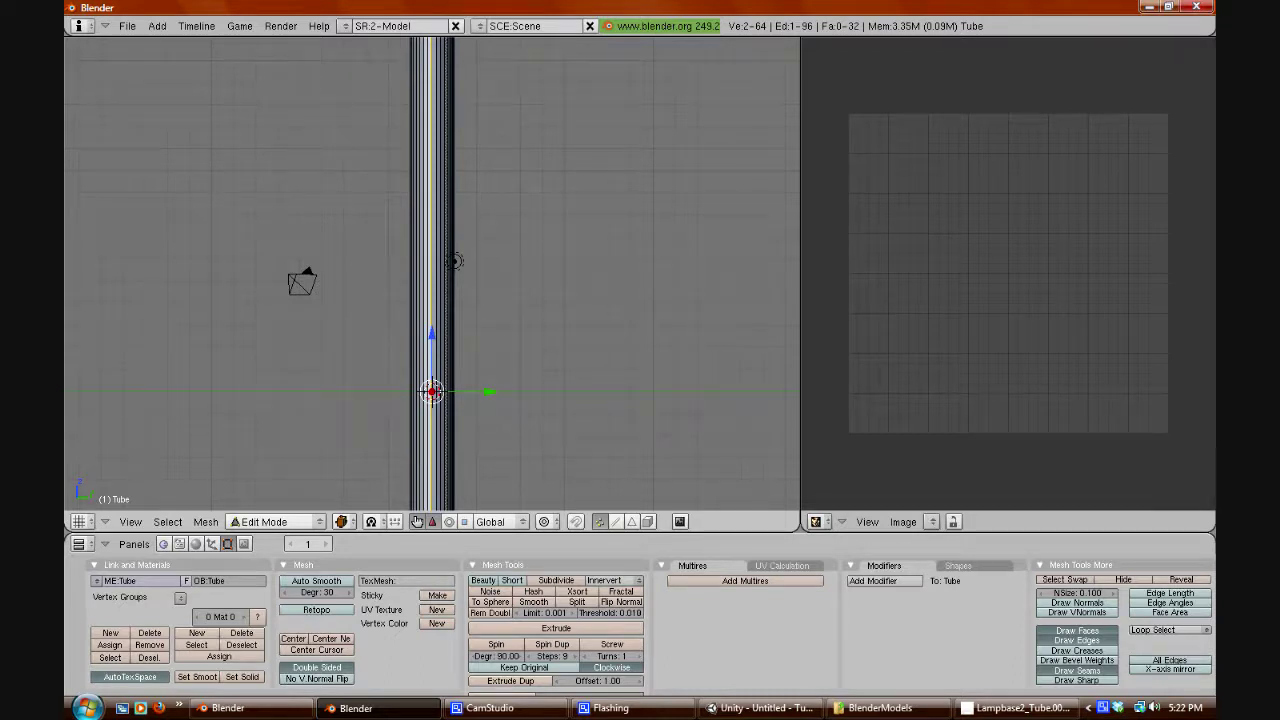
- Mark the pole's vertical edge as a seam, then unwrap the whole Tube mesh into a strip
key("ctrl+e")
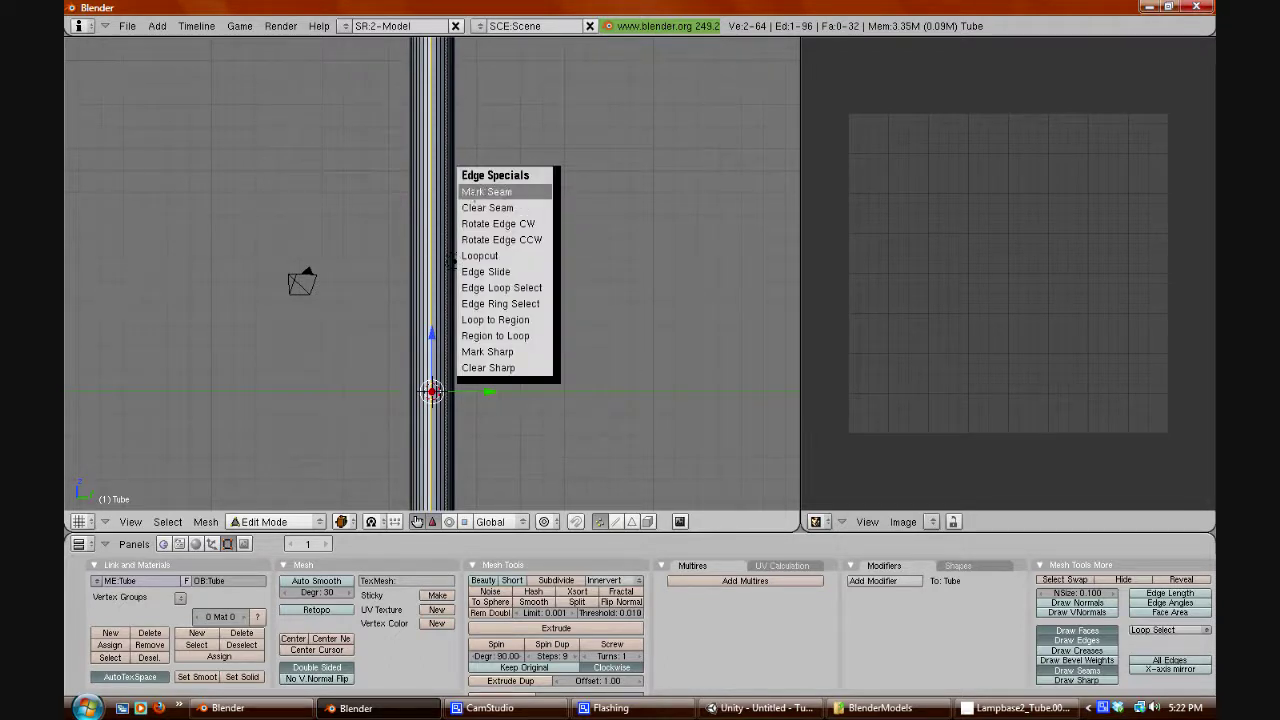
left_click(487, 191)
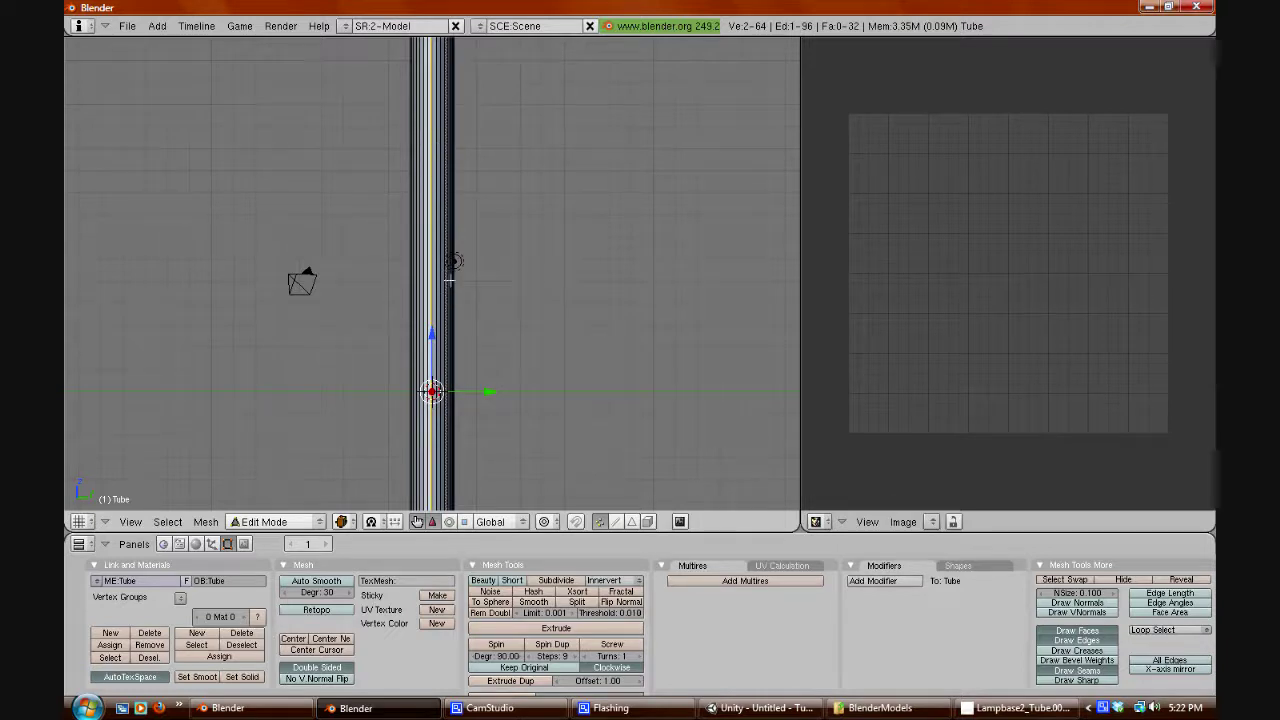
key("a")
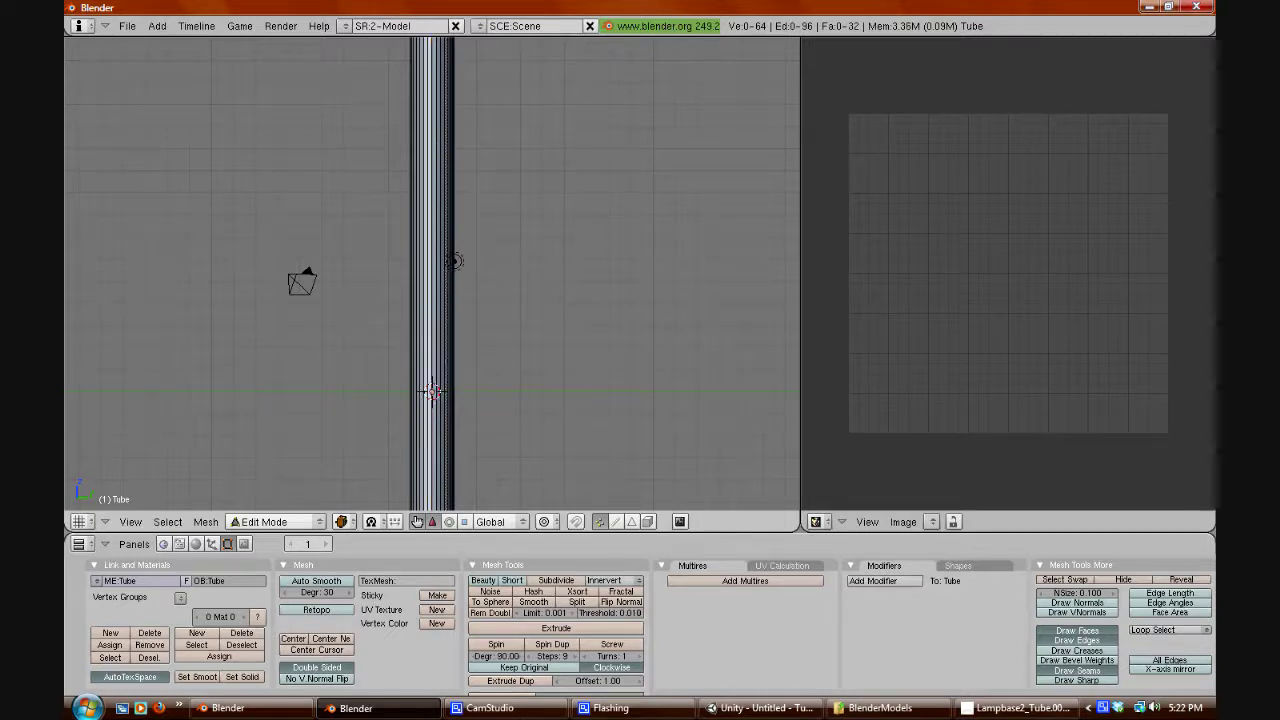
key("a")
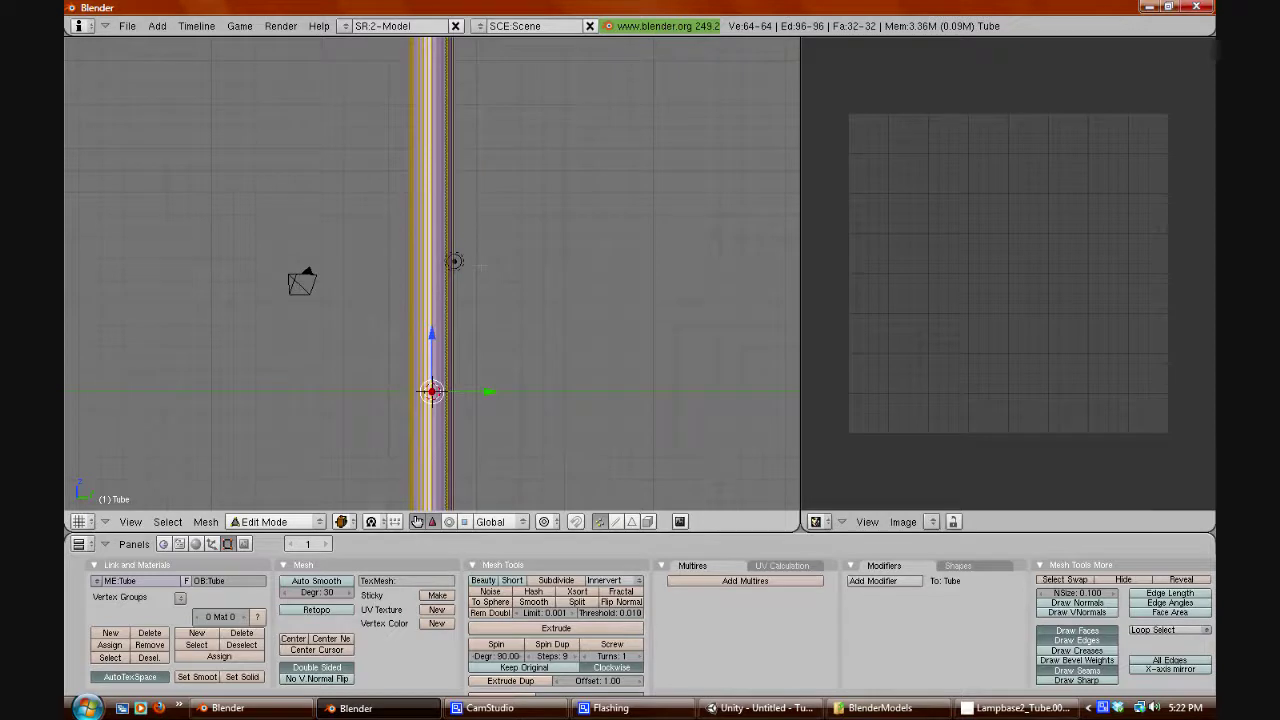
key("u")
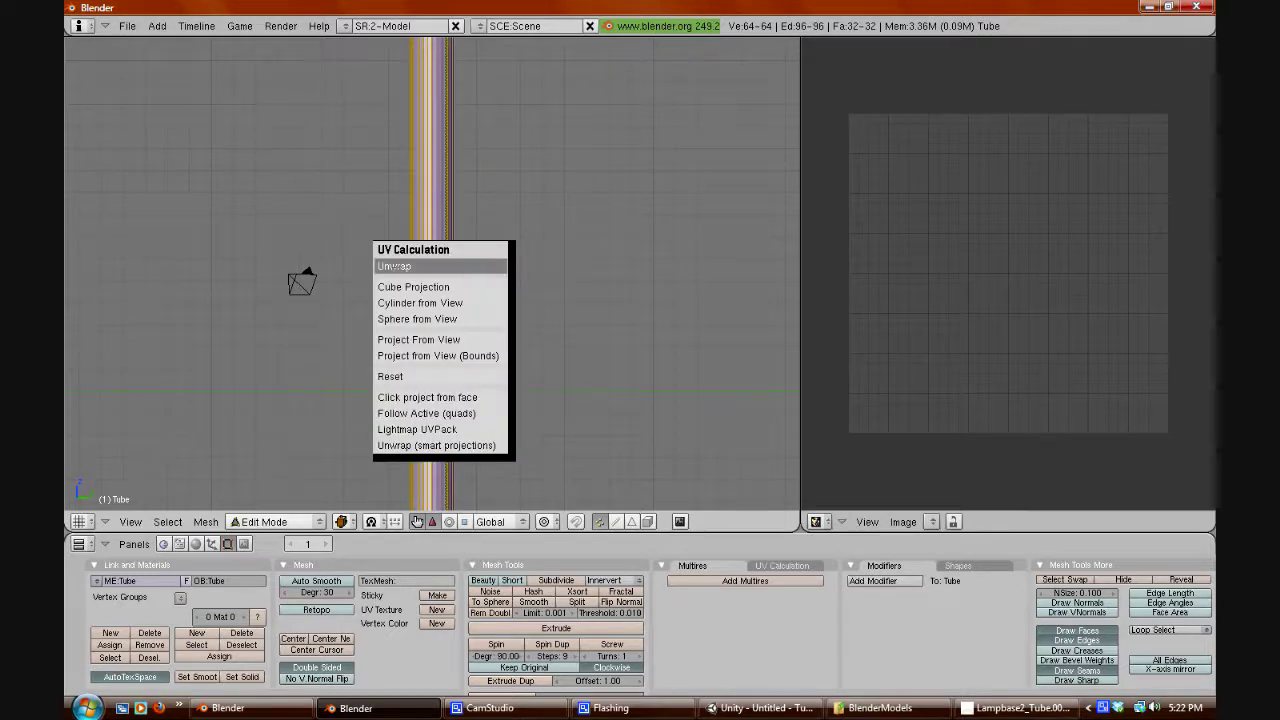
left_click(394, 266)
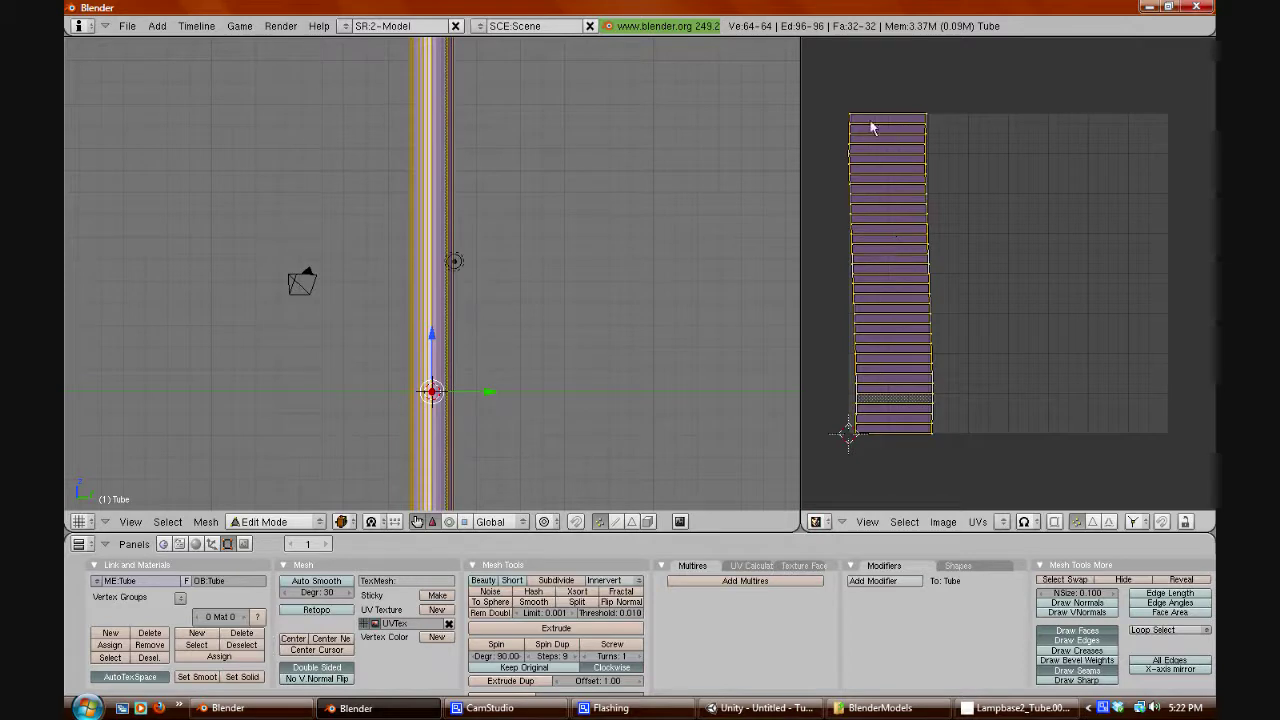
left_click(977, 521)
- Save the pole's UV face layout at size 512 as the Targa file Lamppole2, then leave Edit Mode
mouse_move(1000, 182)
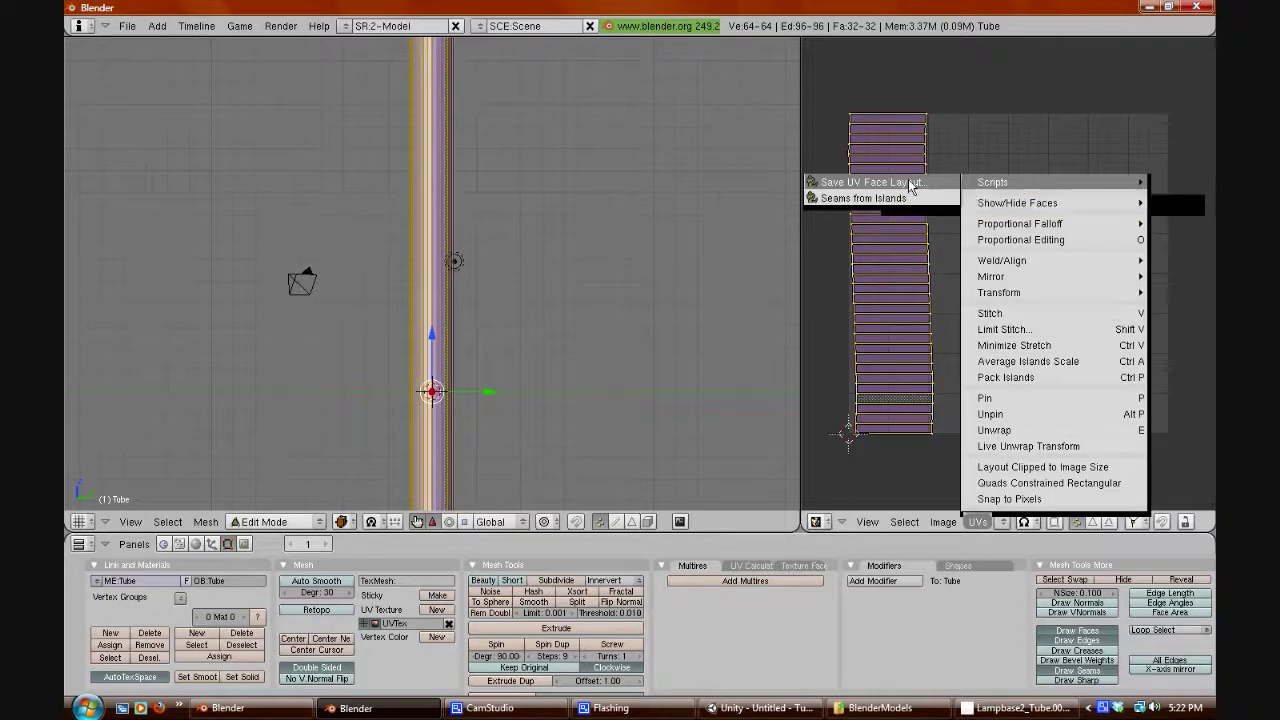
left_click(910, 184)
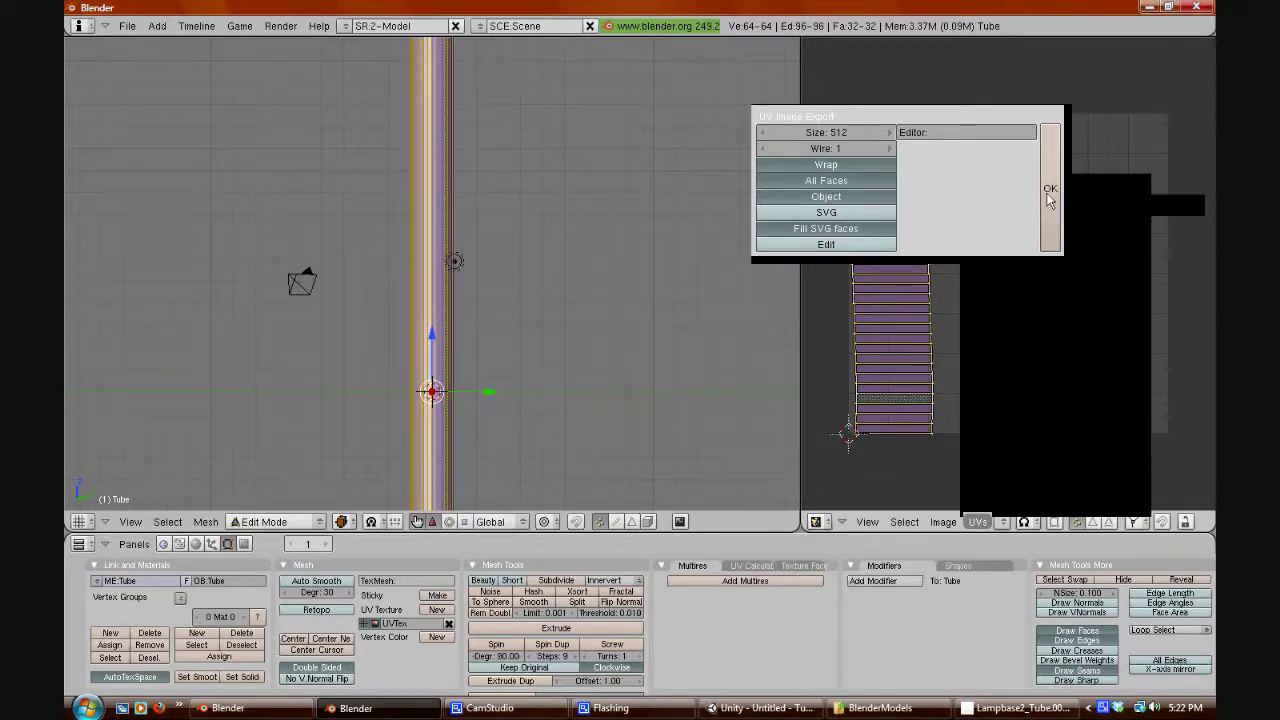
left_click(1050, 188)
left_click(155, 594)
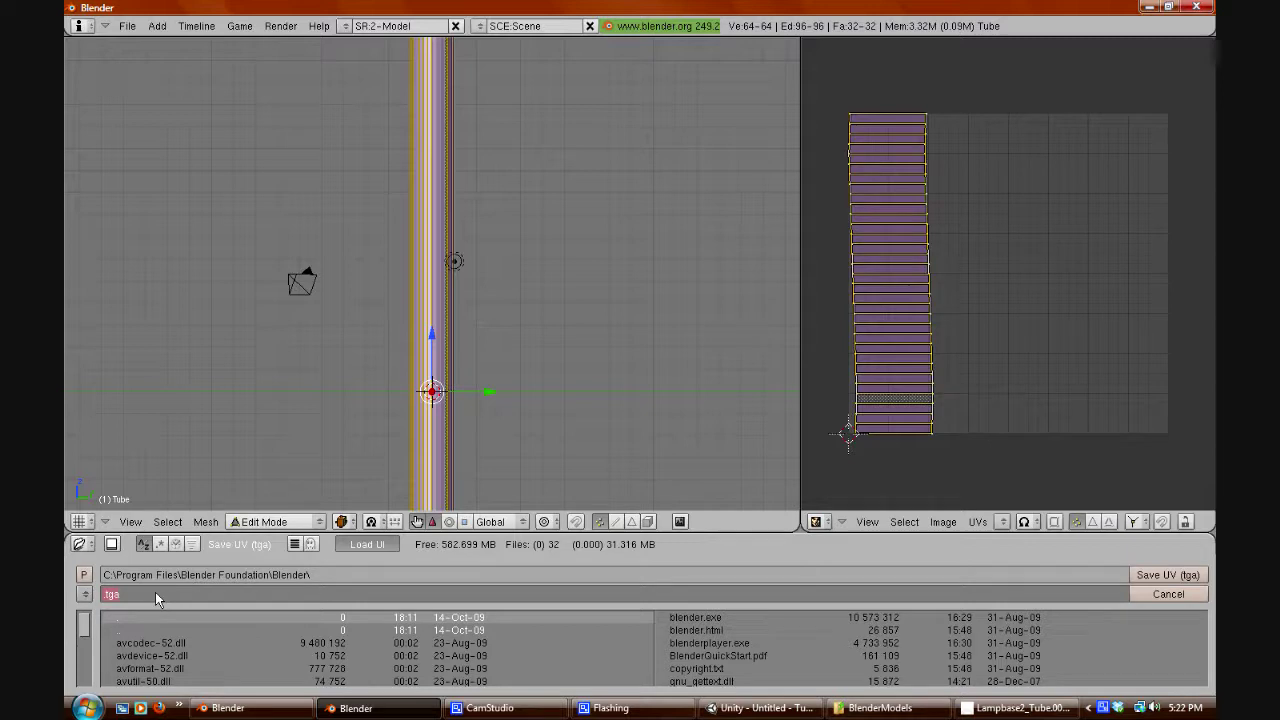
type("Lamppole2")
left_click(1186, 572)
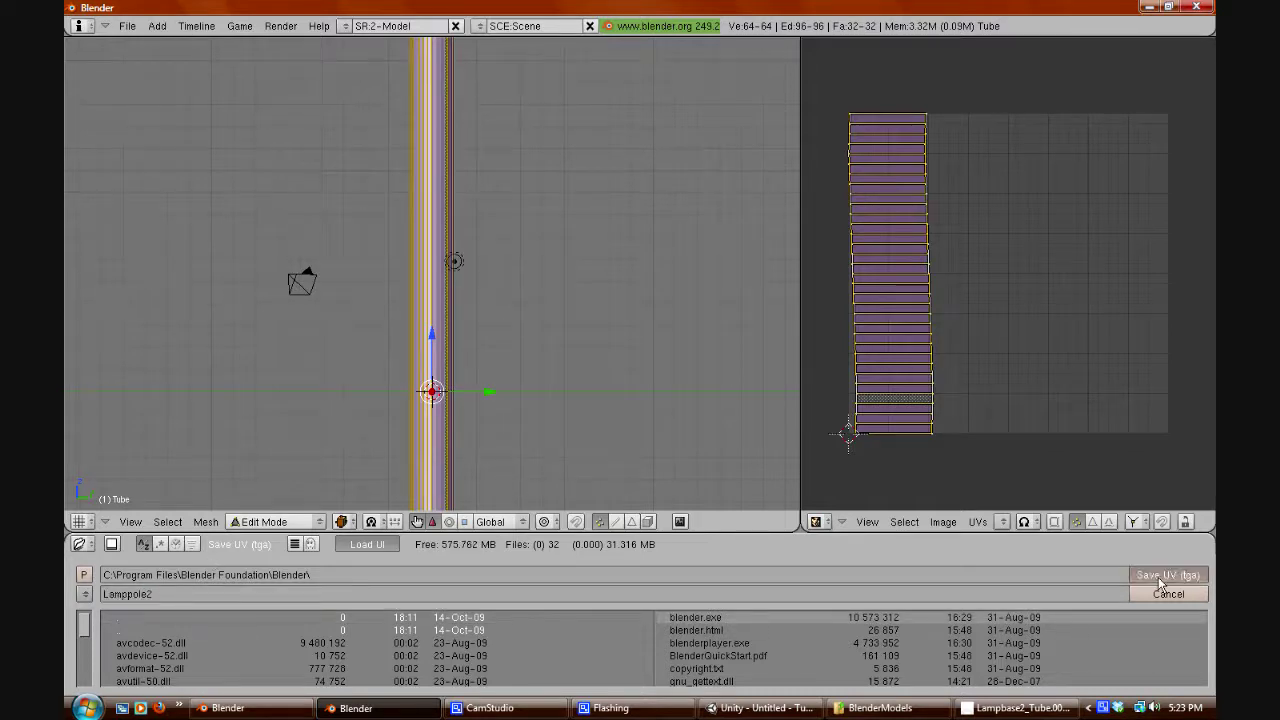
left_click(1160, 576)
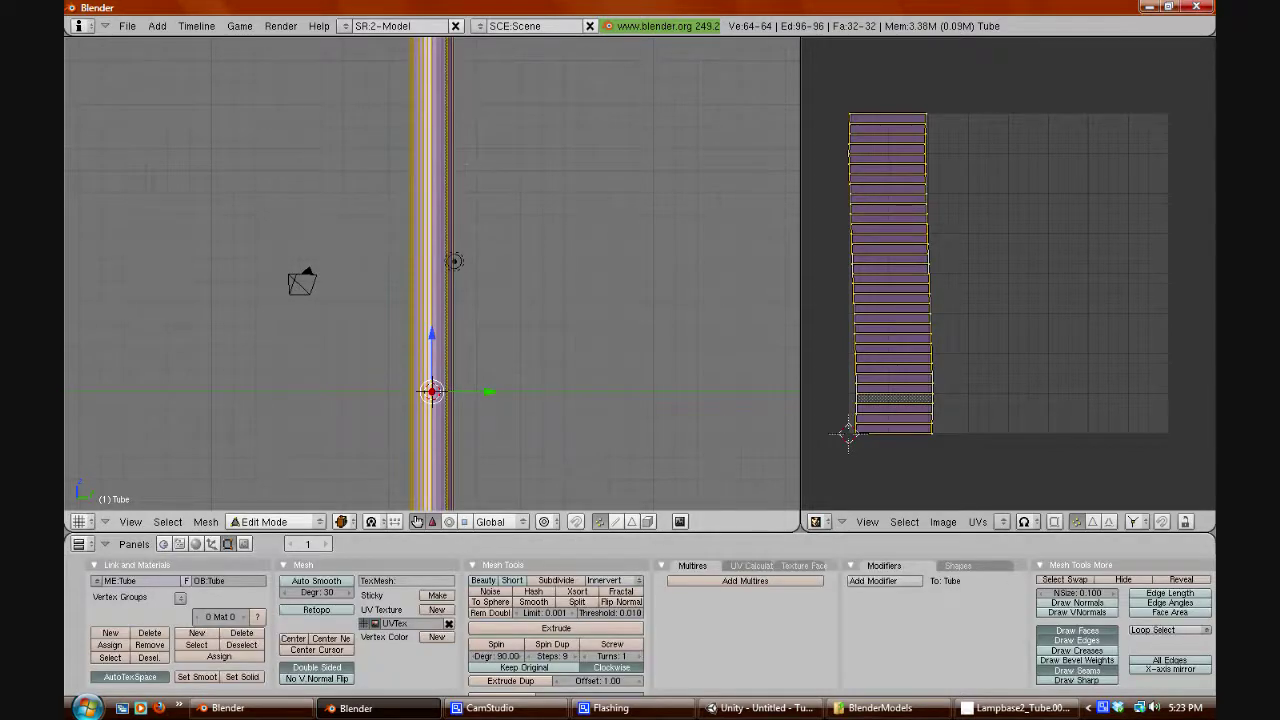
key("Tab")
- Select the lampshade cone Tube.002 and enter Edit Mode on its mesh
scroll(496, 277, "up", 1)
scroll(496, 277, "down", 2)
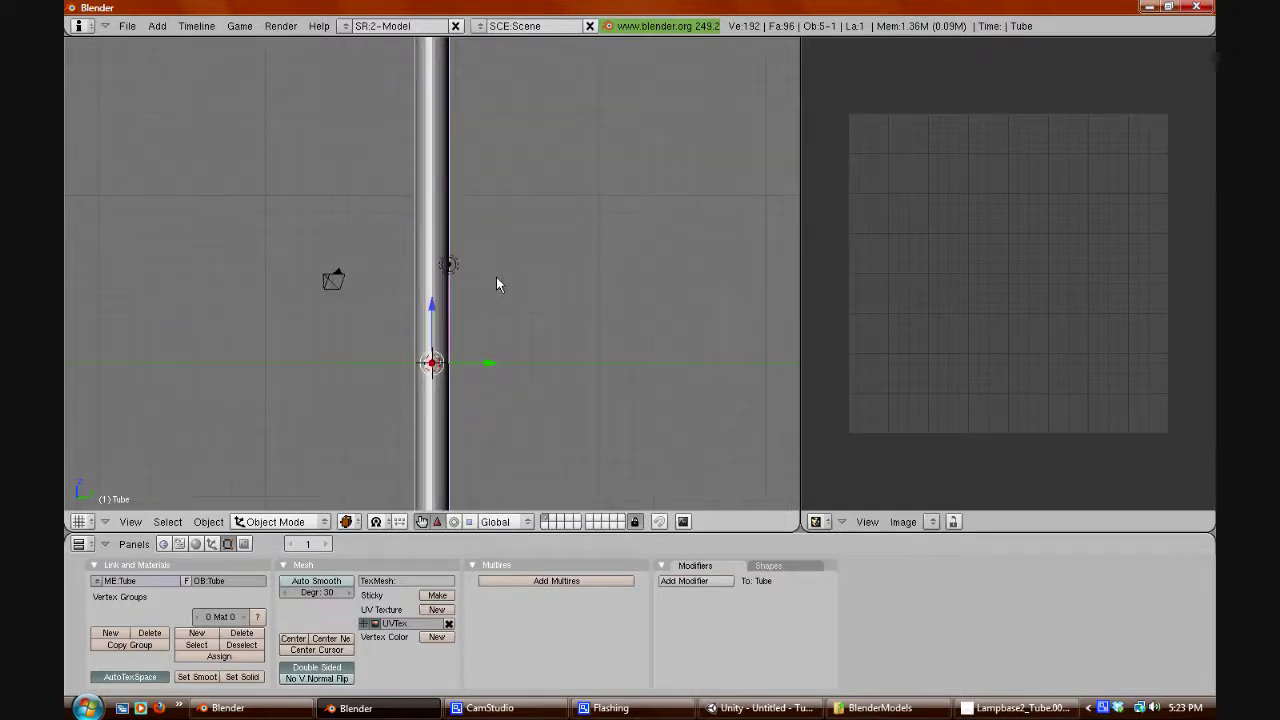
scroll(424, 235, "up", 3, "shift")
scroll(424, 235, "up", 5, "shift")
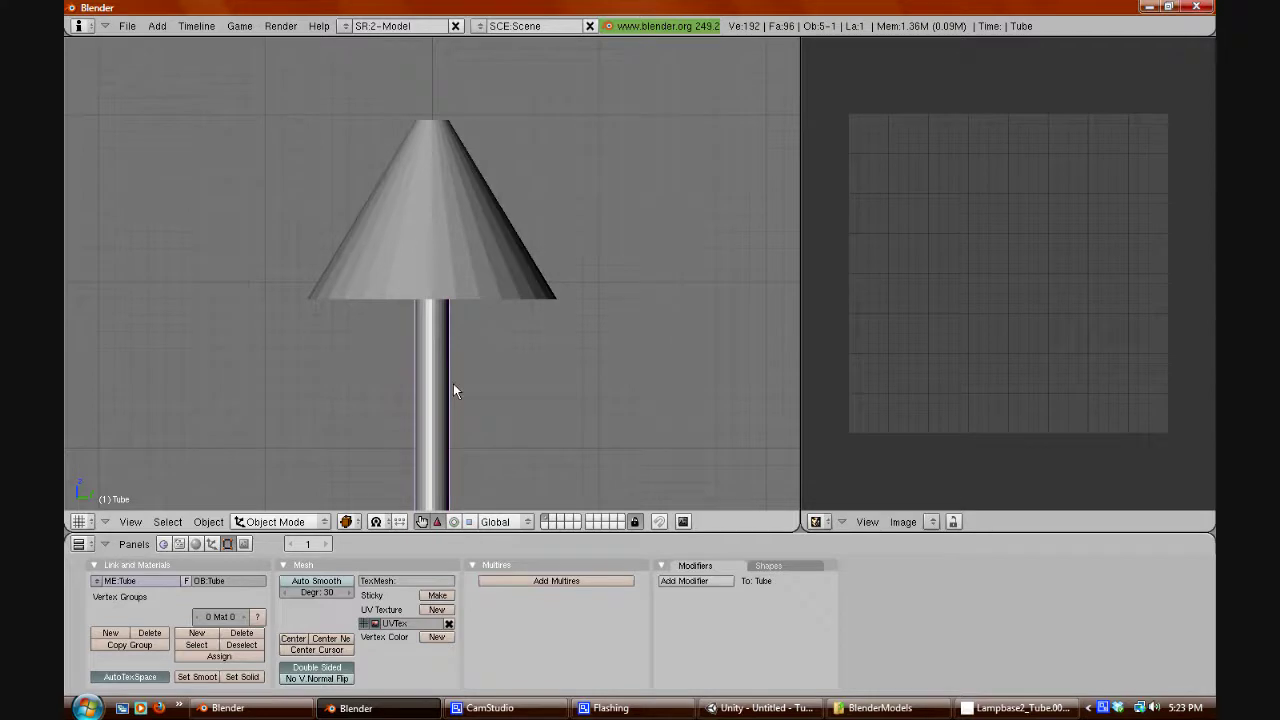
right_click(466, 243)
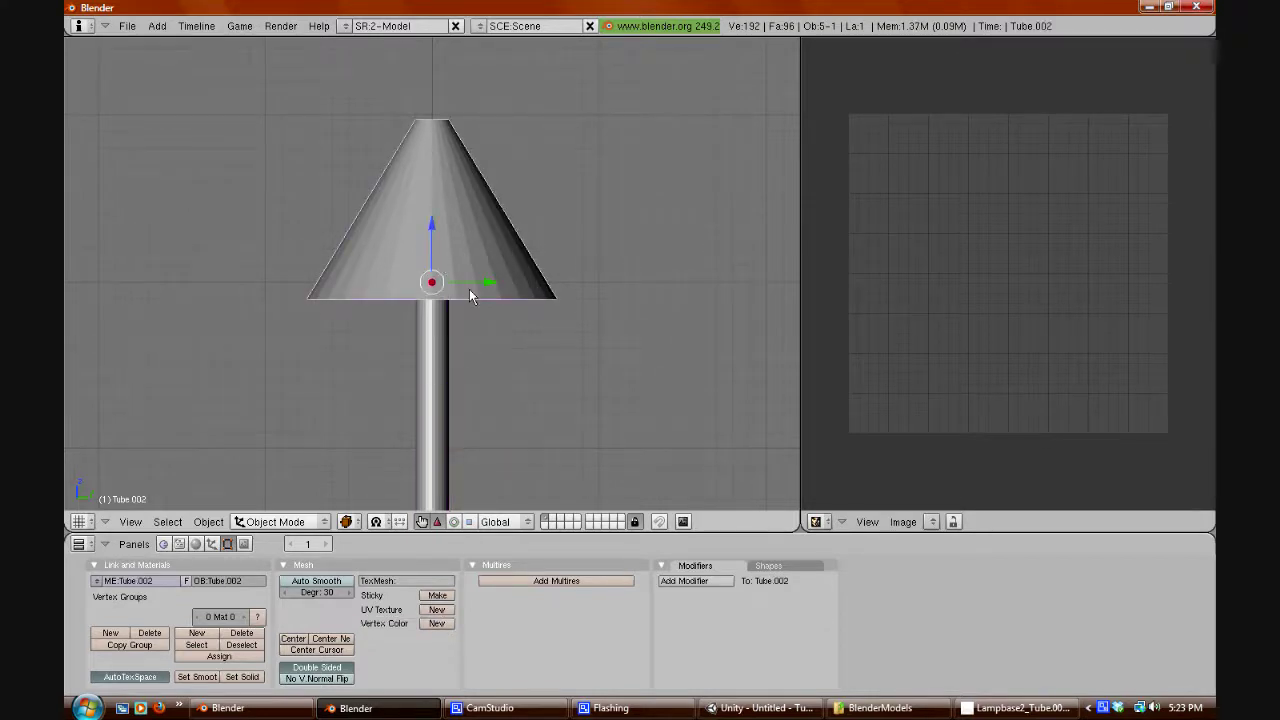
key("Tab")
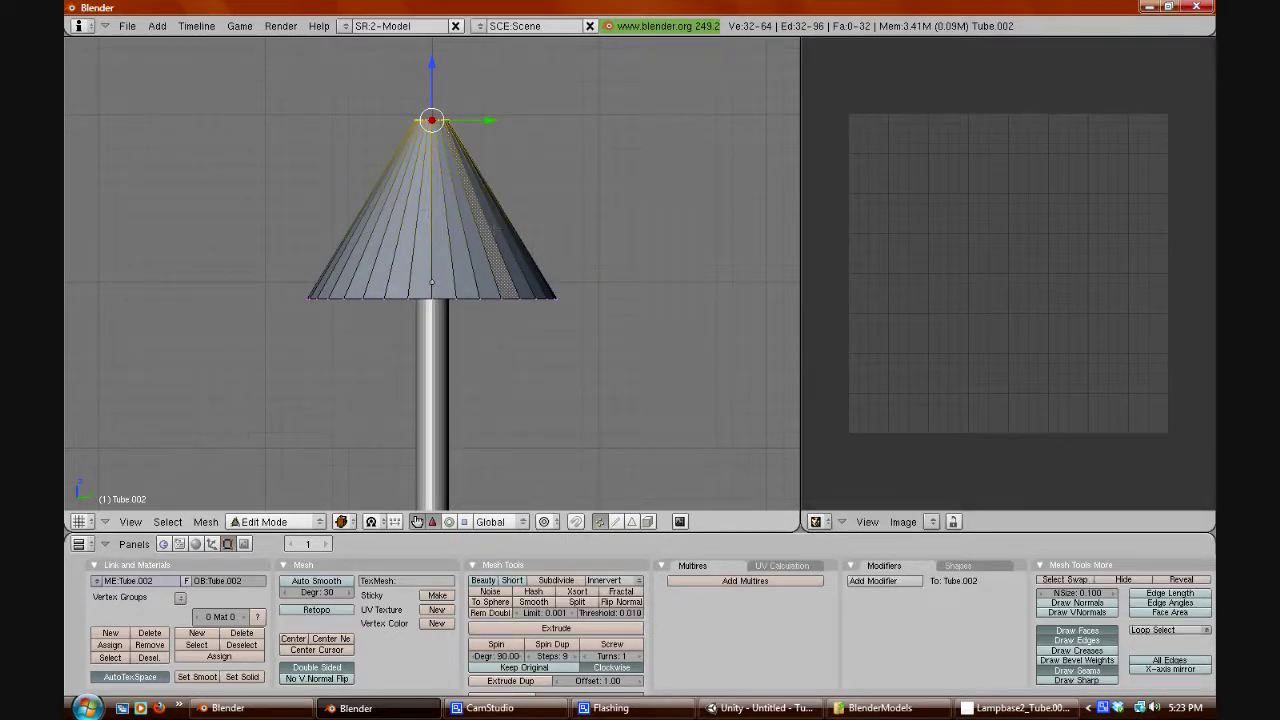
- Deselect everything and try picking the cone's top and rim vertices, orbiting to check the underside
key("a")
scroll(406, 106, "up", 2)
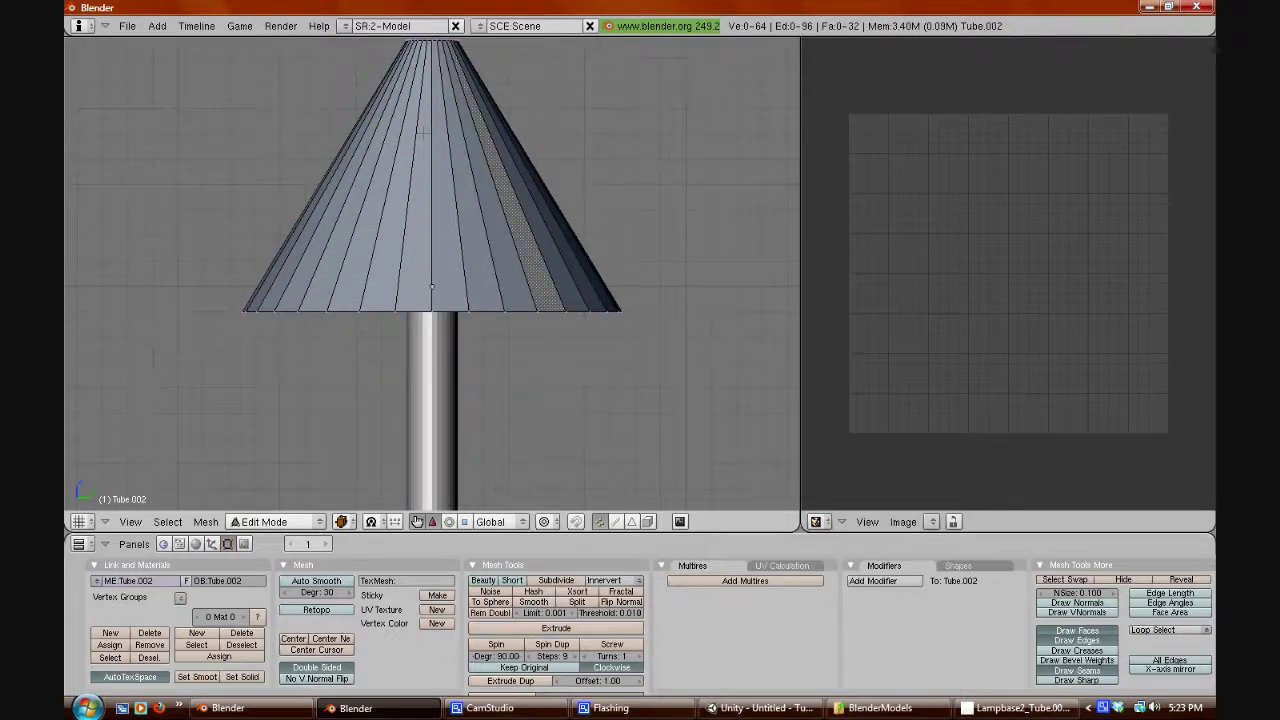
scroll(424, 130, "up", 3, "shift")
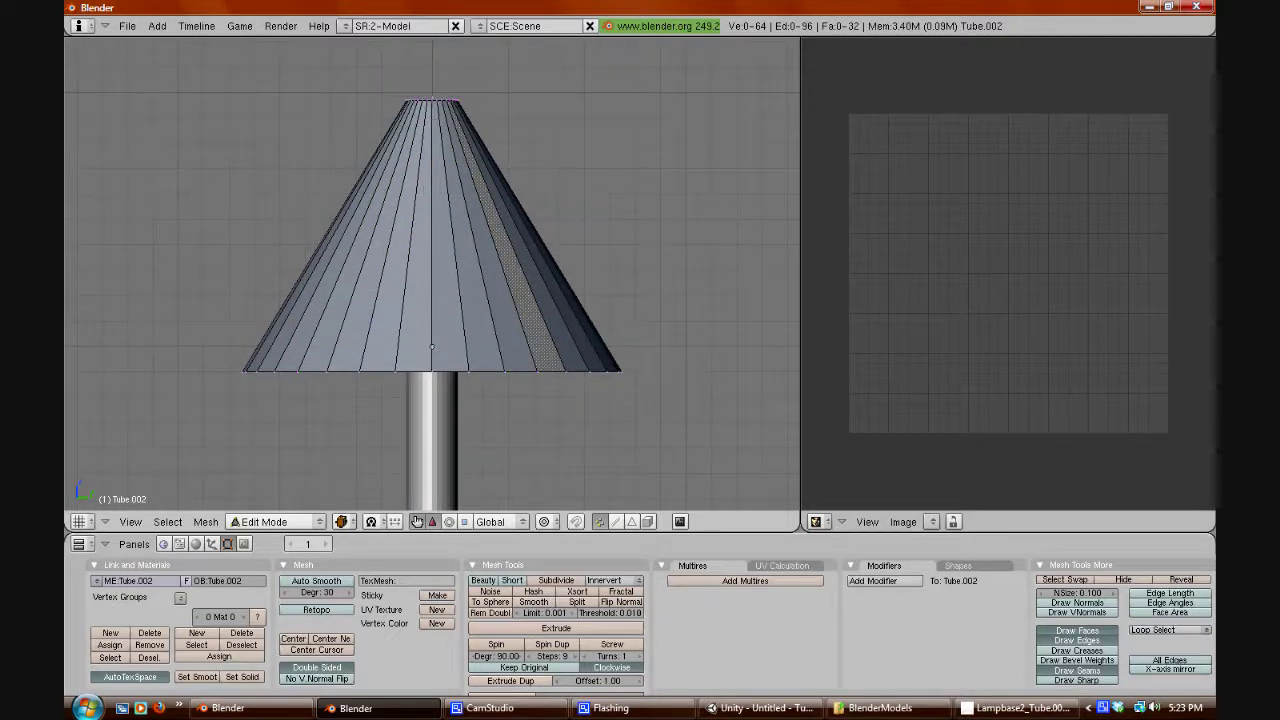
right_click(432, 100)
right_click(431, 372, "shift")
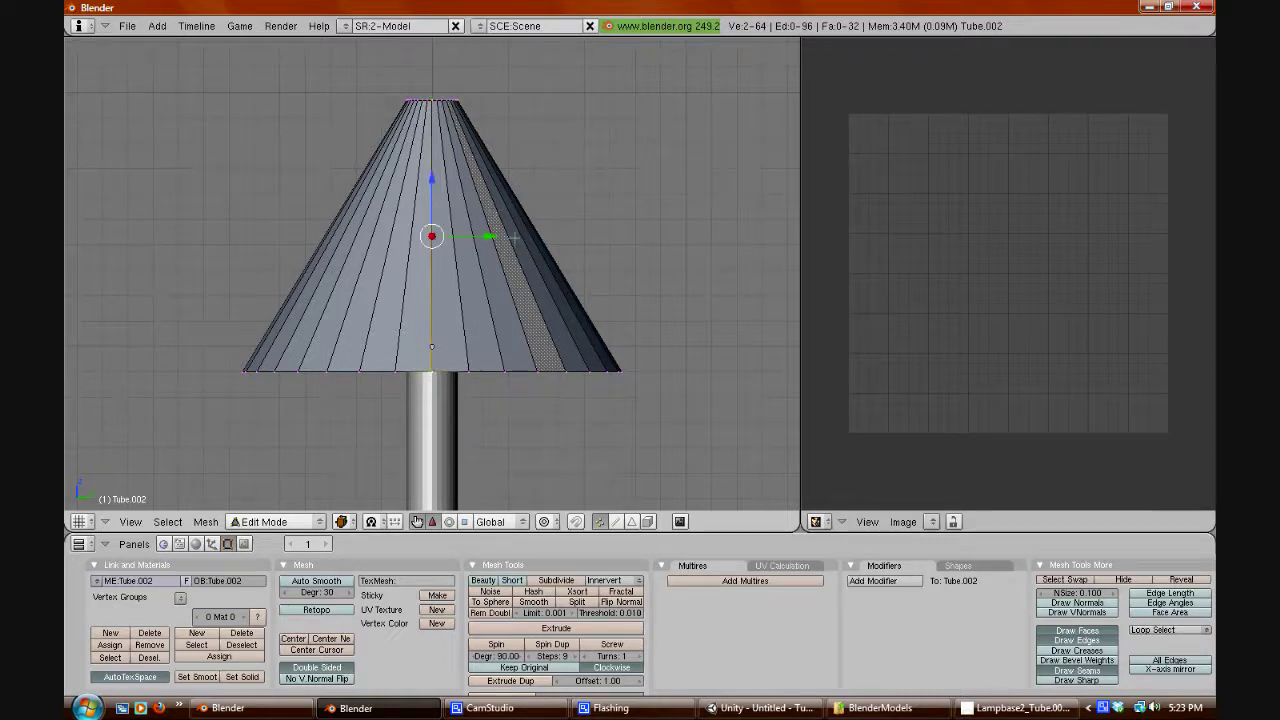
scroll(432, 275, "up", 1)
right_click(431, 75, "shift")
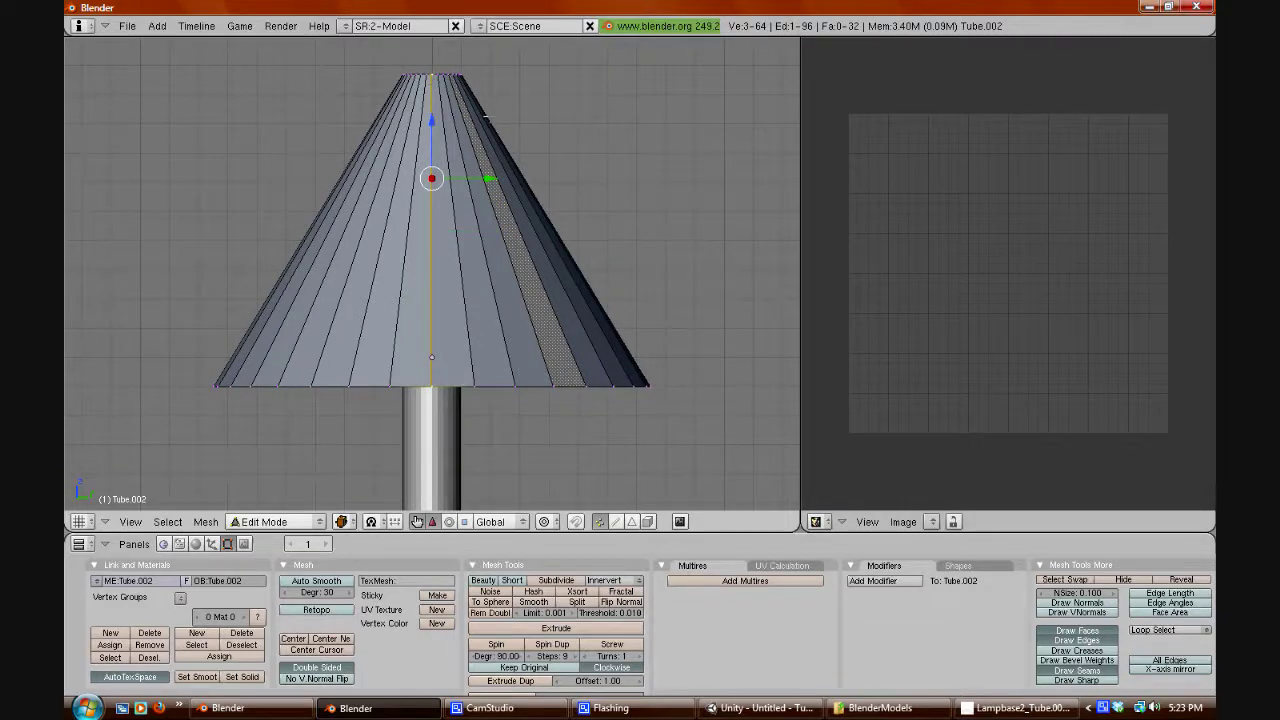
middle_click_drag(540, 130, 500, 190)
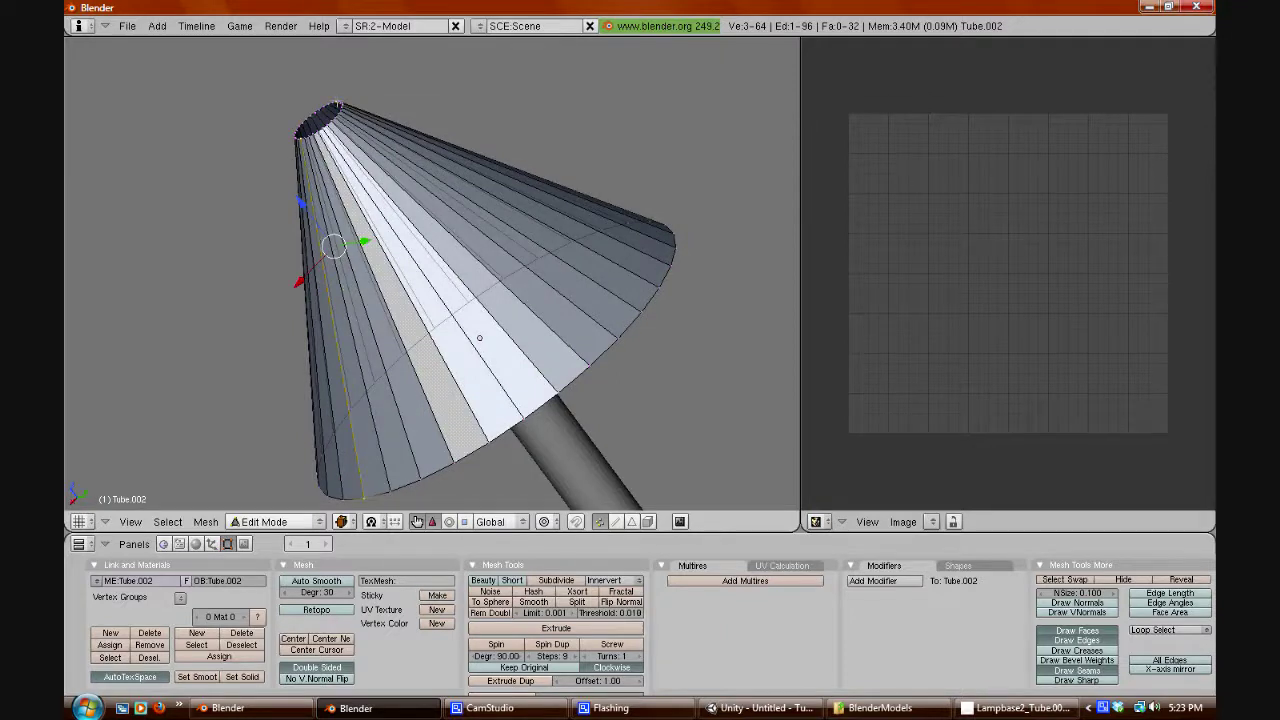
right_click(335, 106, "shift")
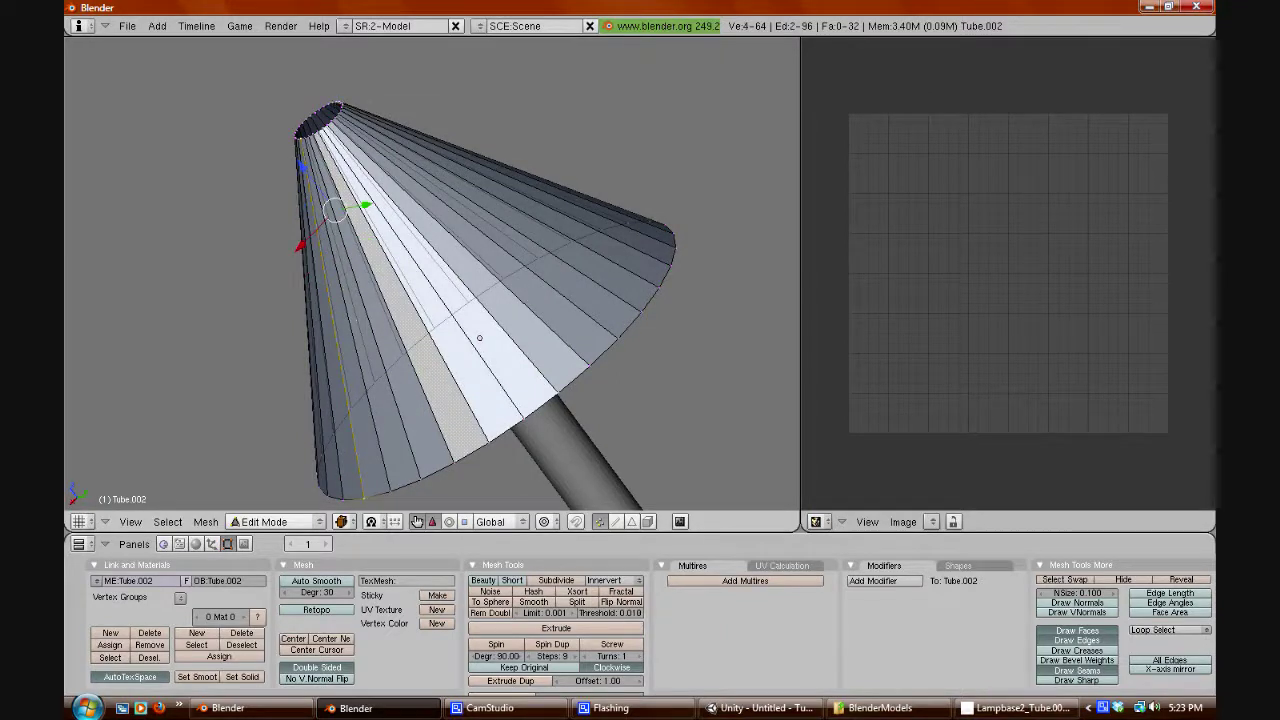
- In front view, select only the apex and rim vertices and mark that edge as a seam
key("a")
key("KP_1")
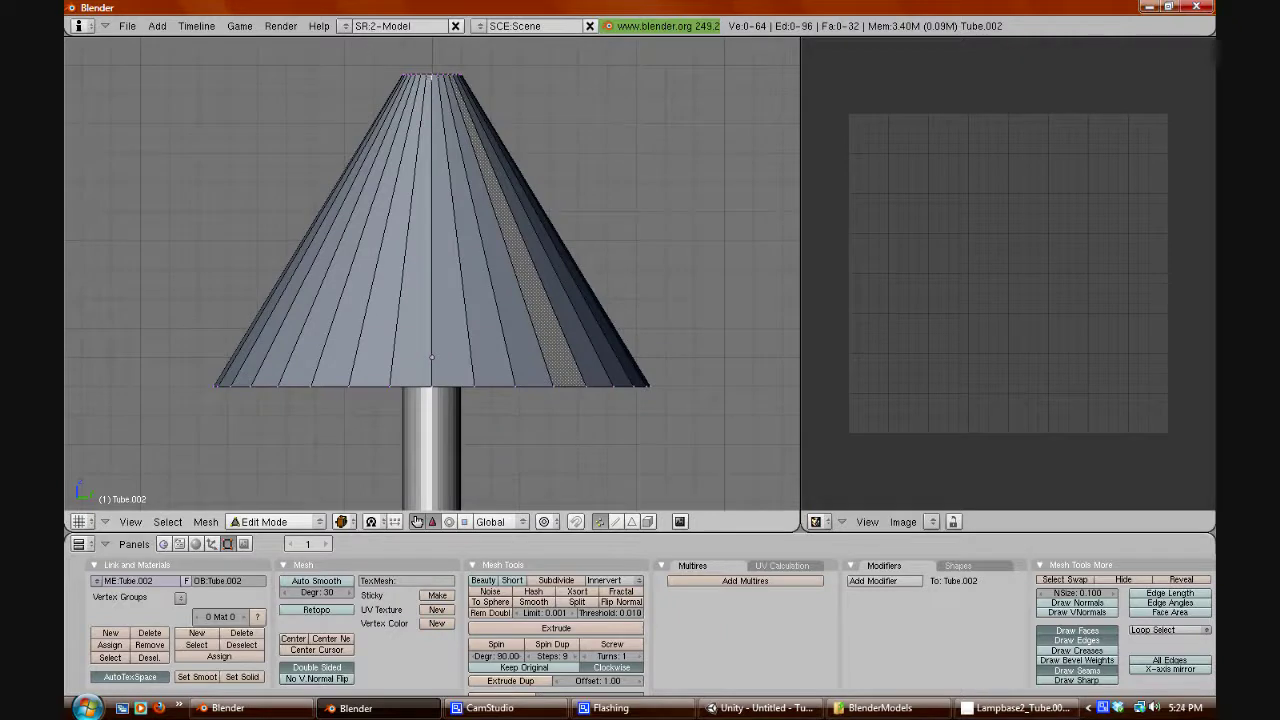
right_click(431, 75)
right_click(431, 357, "shift")
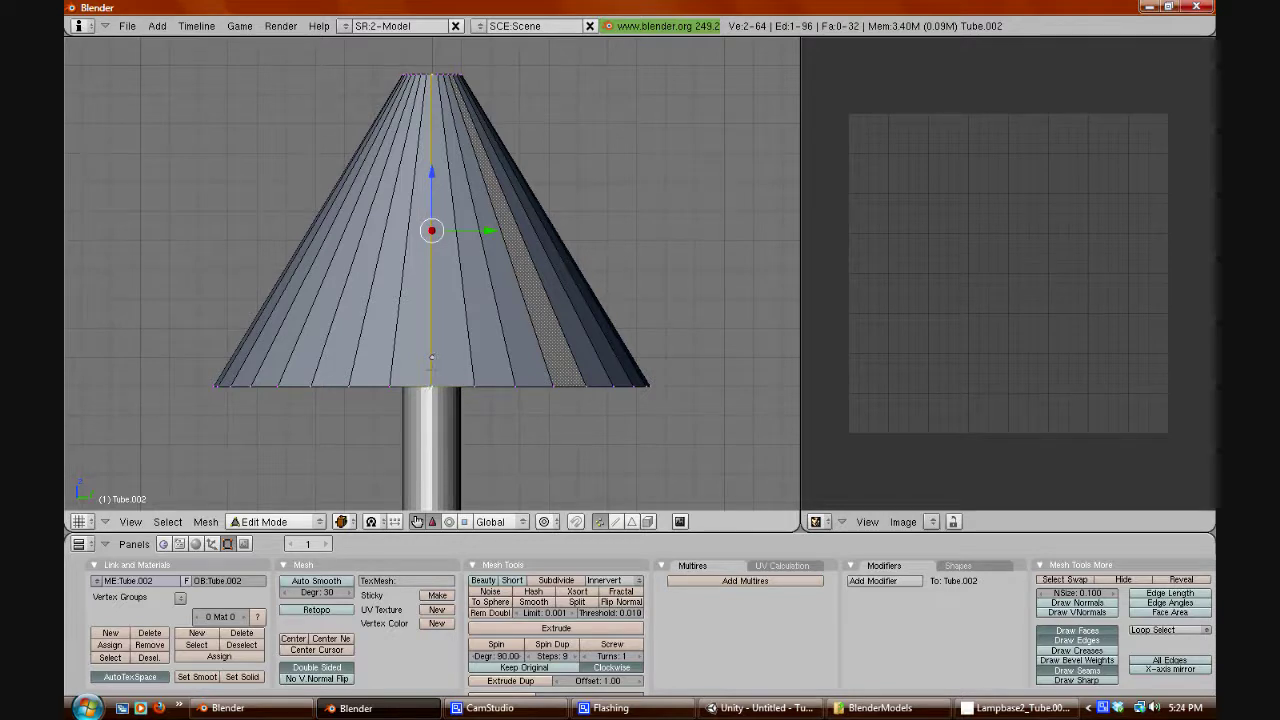
key("ctrl+e")
left_click(386, 363)
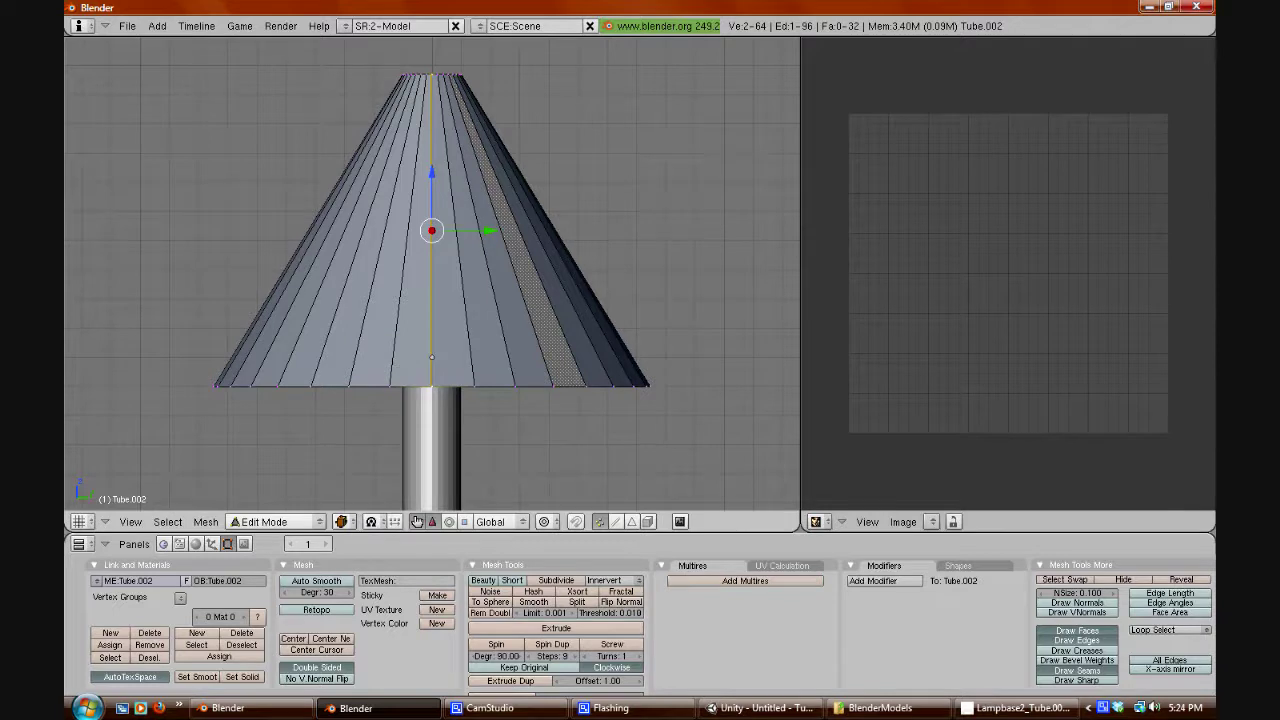
- Select the whole cone mesh and unwrap it into a flat UV strip
key("a")
key("a")
key("u")
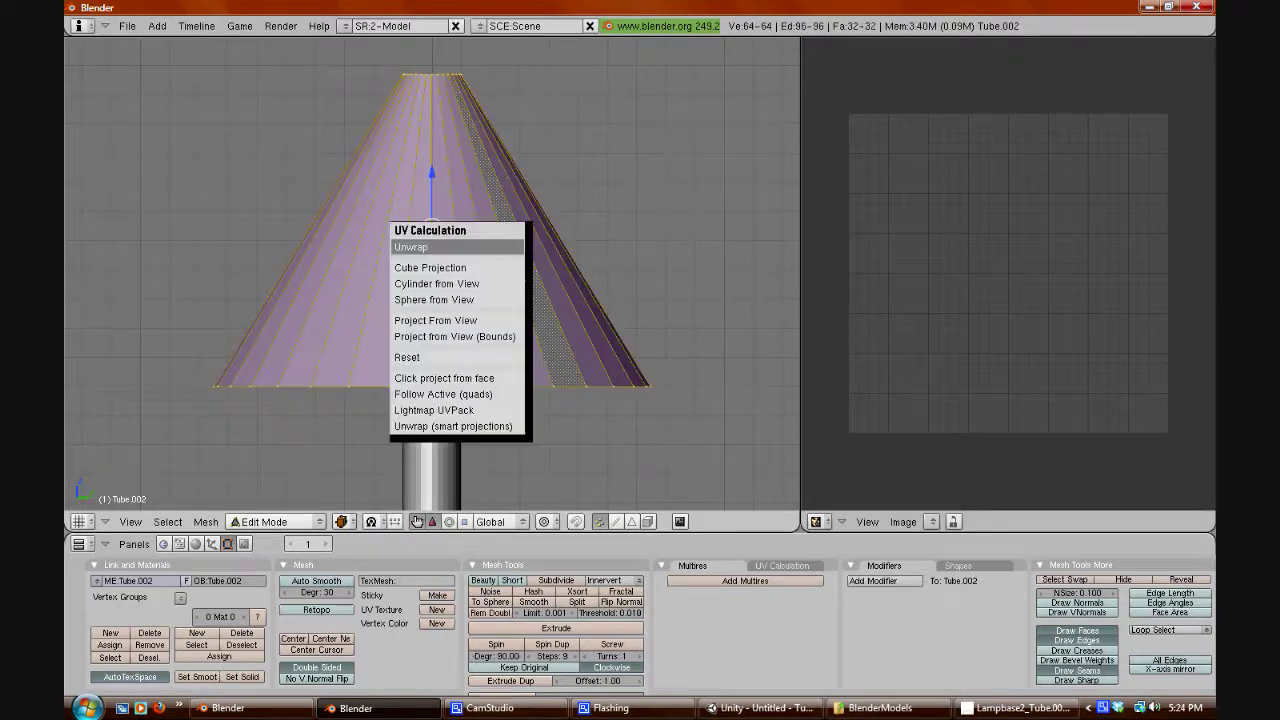
left_click(420, 247)
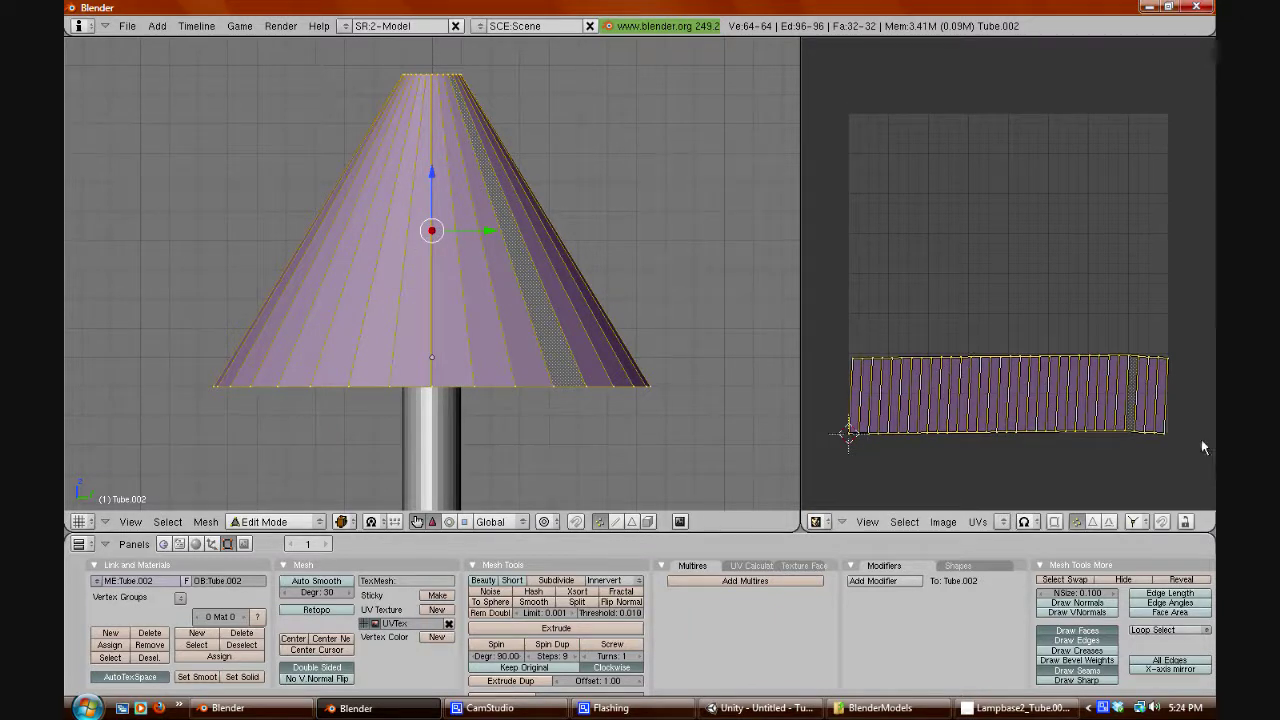
- Bring up the Save UV Face Layout export settings at size 512
left_click(977, 521)
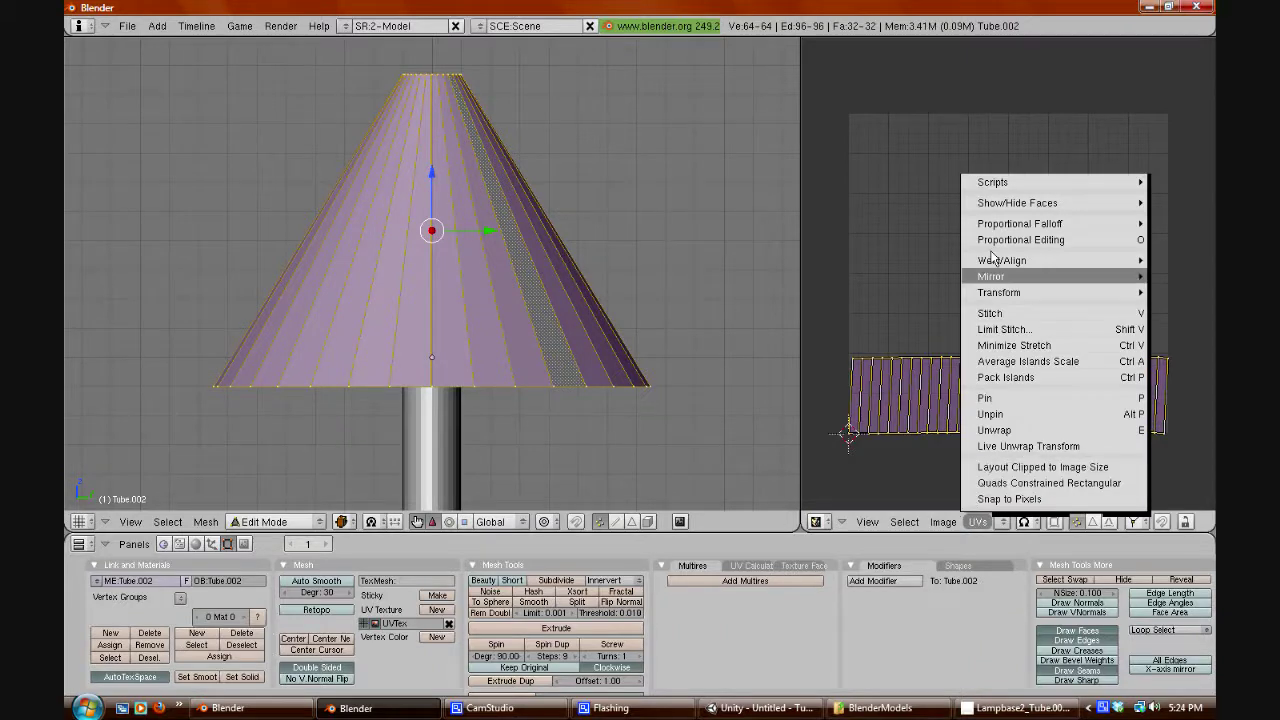
mouse_move(1000, 182)
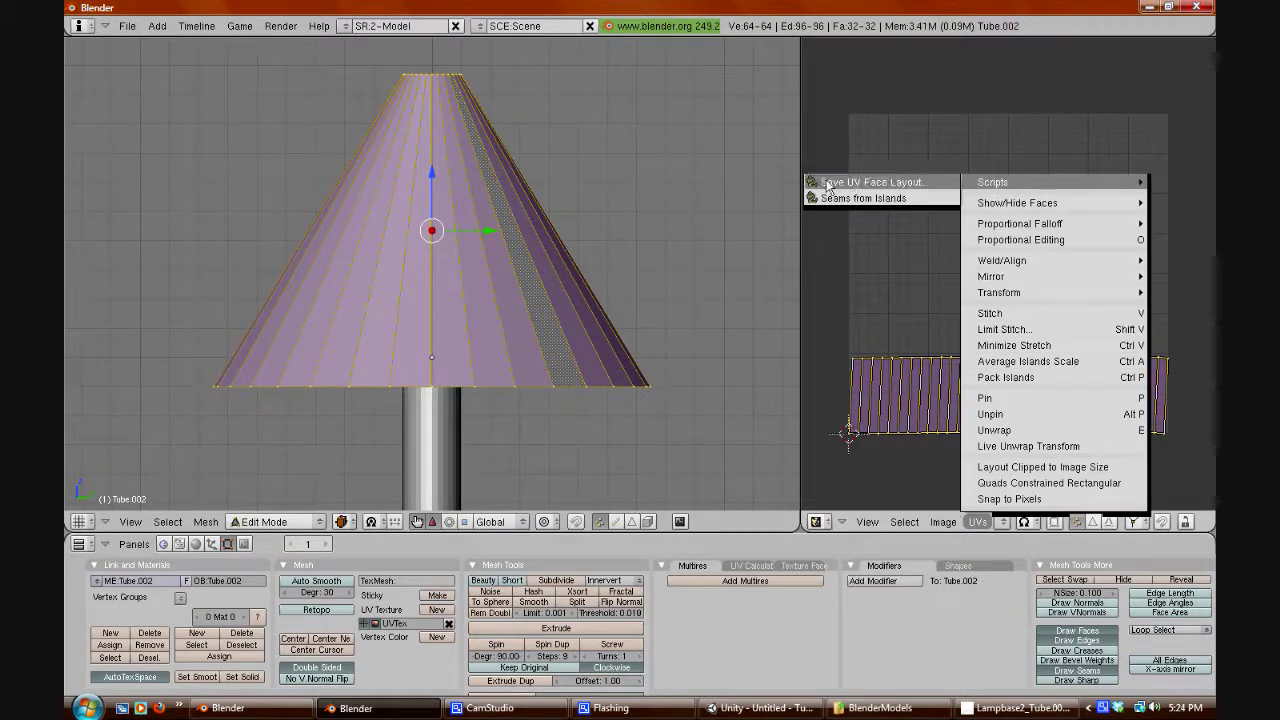
left_click(914, 184)
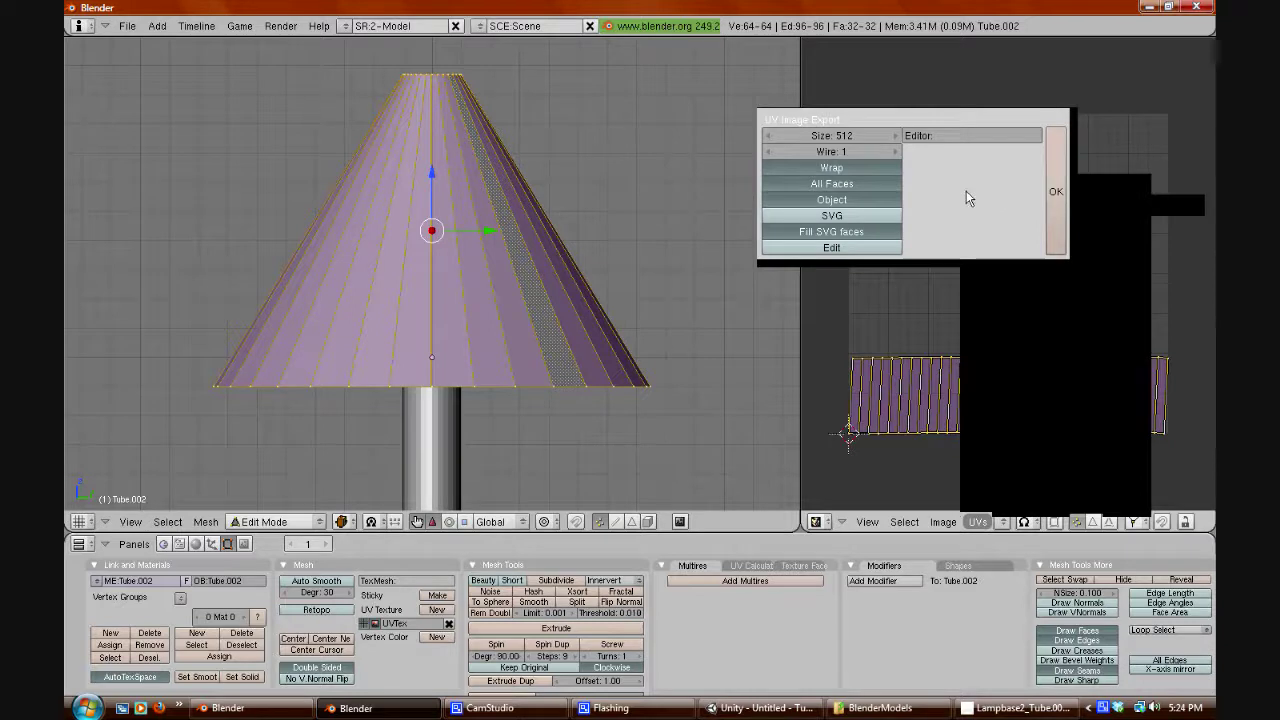
- Export the lampshade's 512 UV layout as the Targa file LampShade2
left_click(1054, 192)
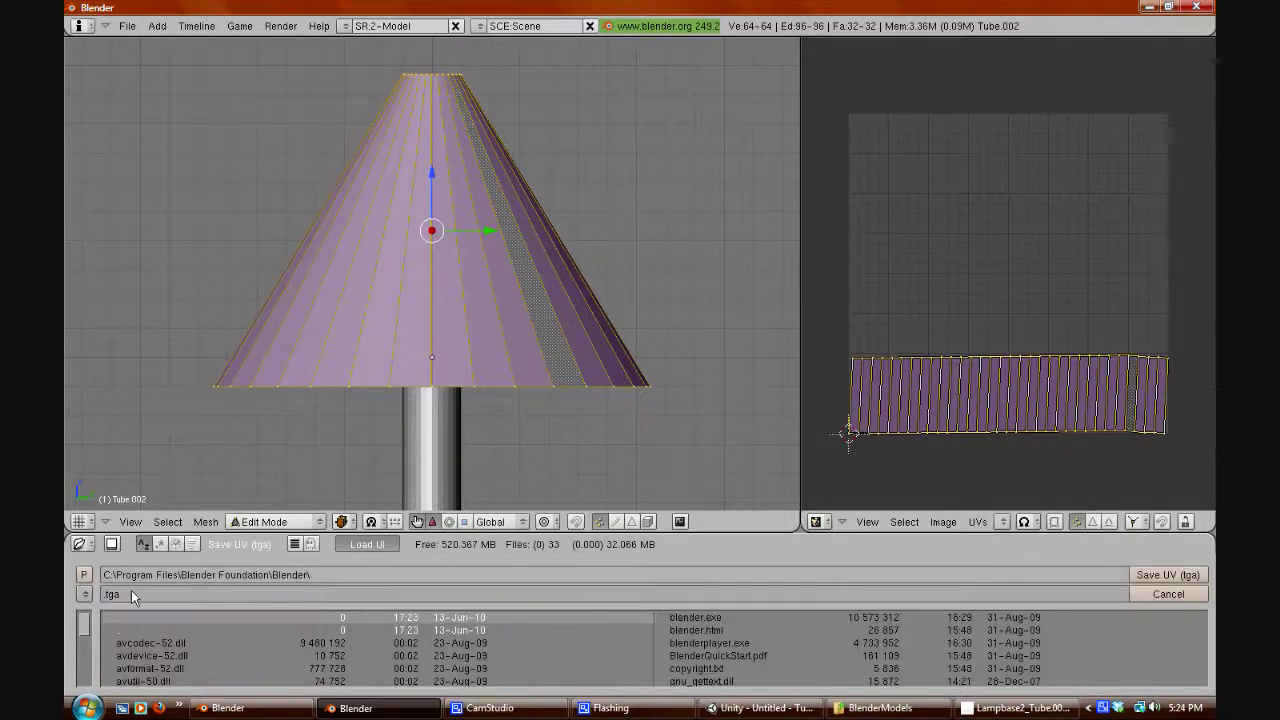
left_click(339, 593)
key("BackSpace")
type("Lam")
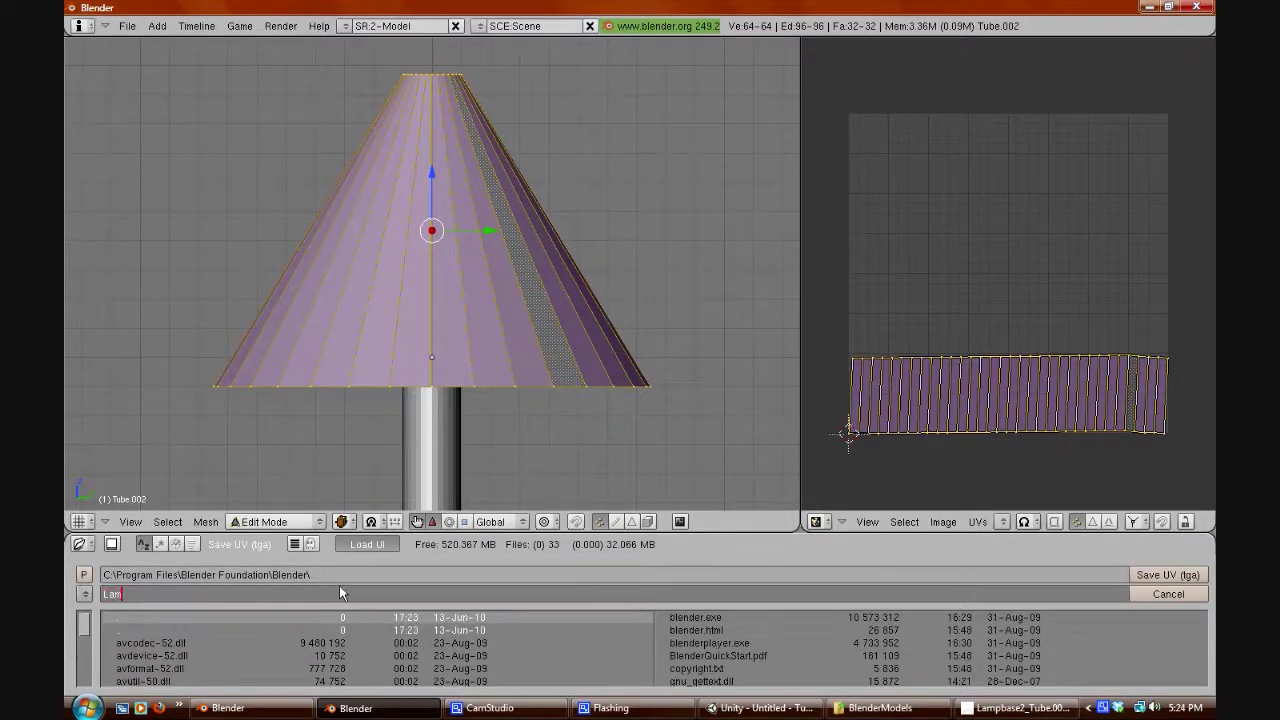
type("pShade")
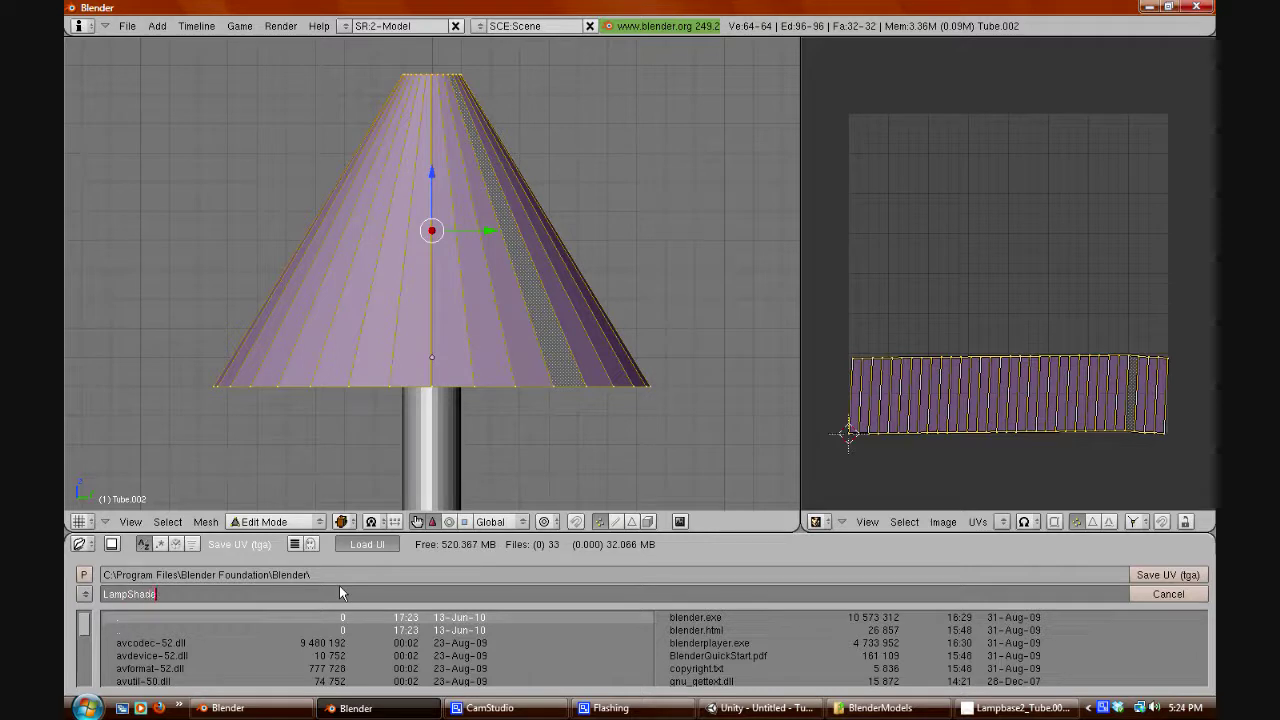
type("2")
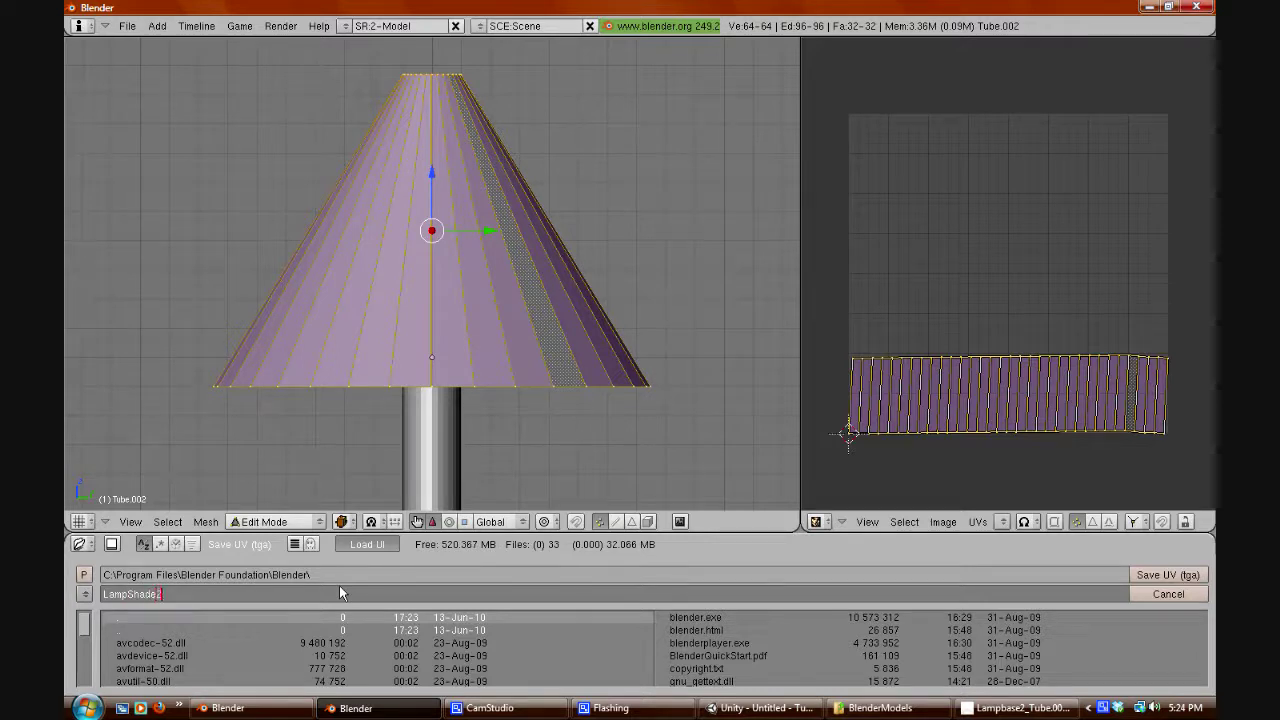
left_click(1155, 576)
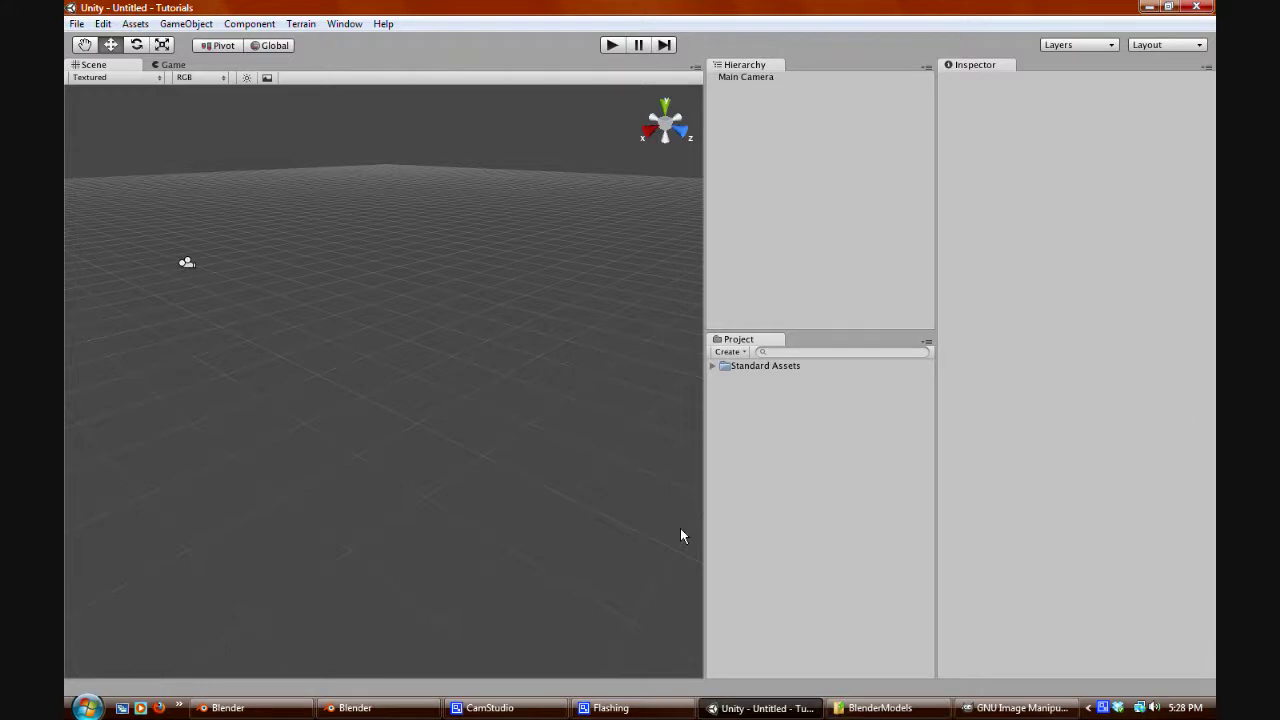
- Return to Unity, where Lamp and the LampBaseMod, LampPoleMod and LampShadeMod textures now appear
left_click(1015, 708)
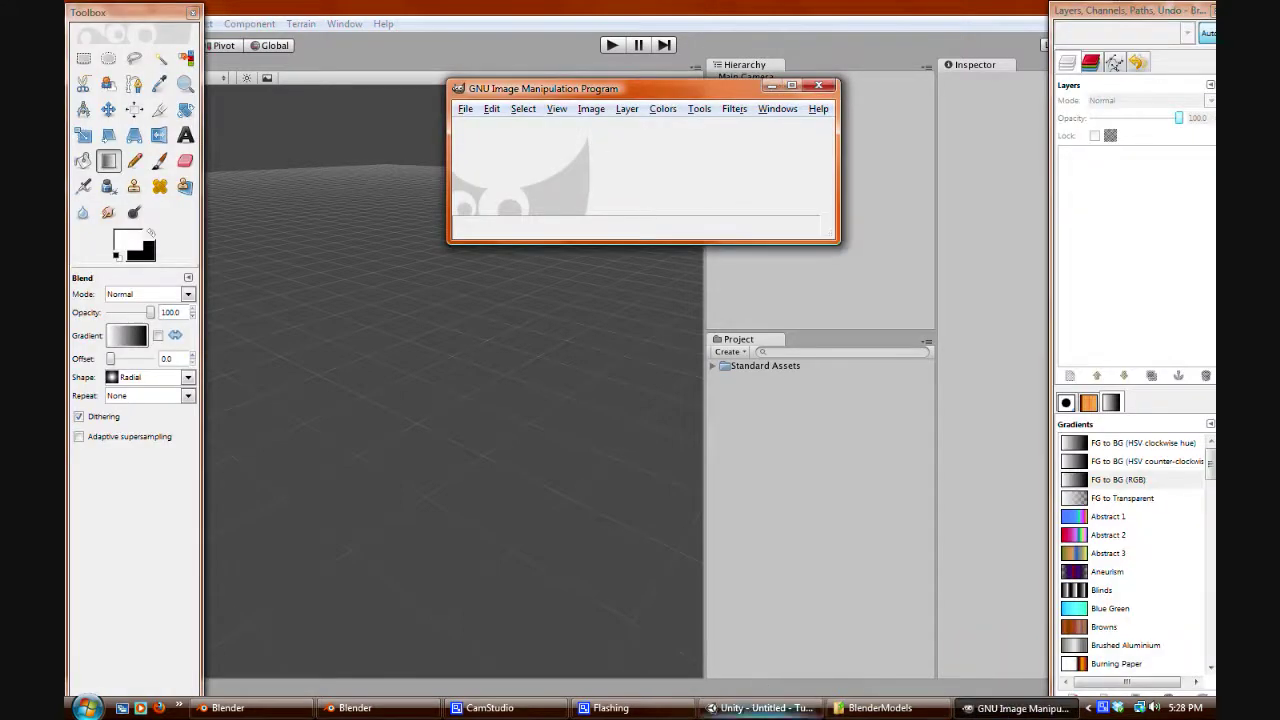
mouse_move(760, 708)
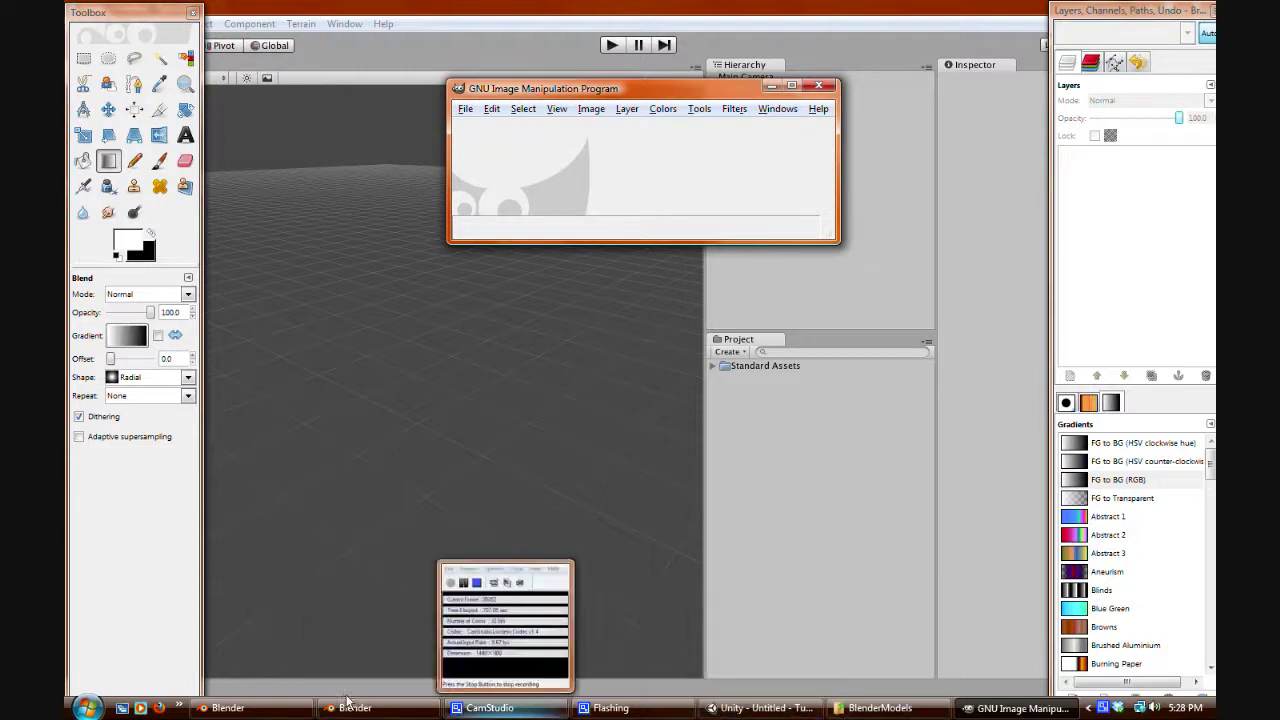
mouse_move(359, 716)
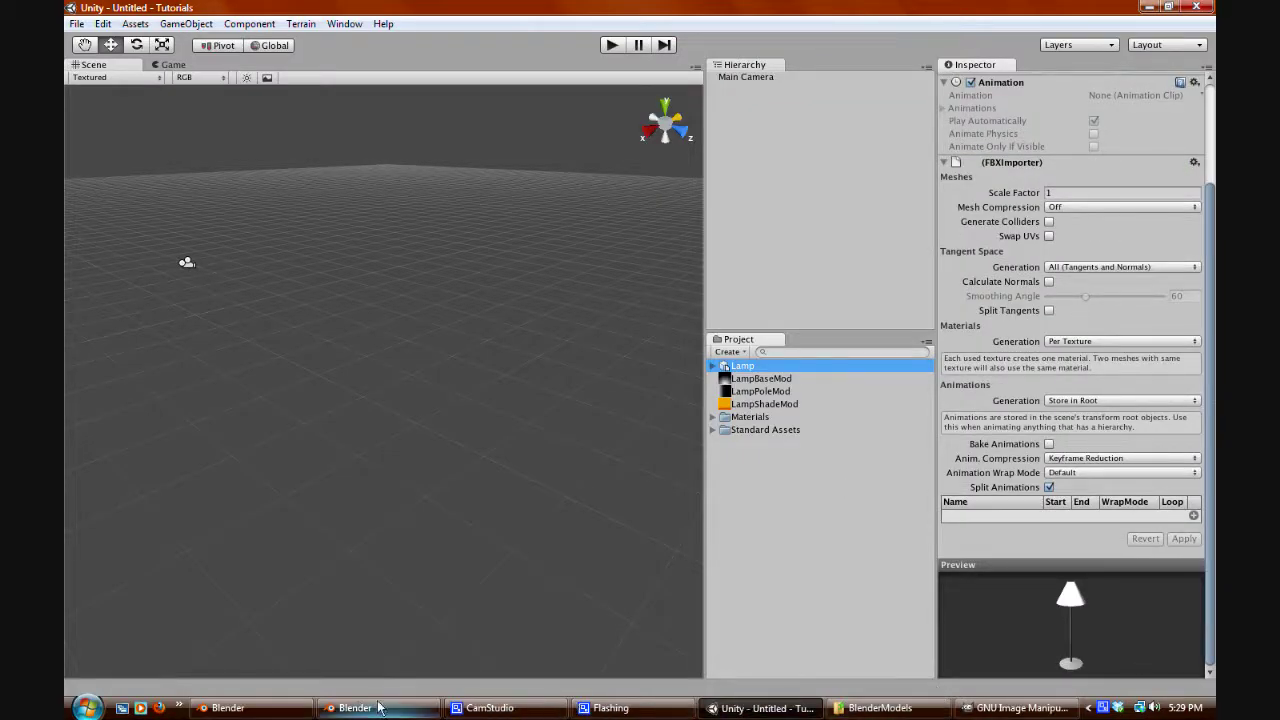
left_click(347, 709)
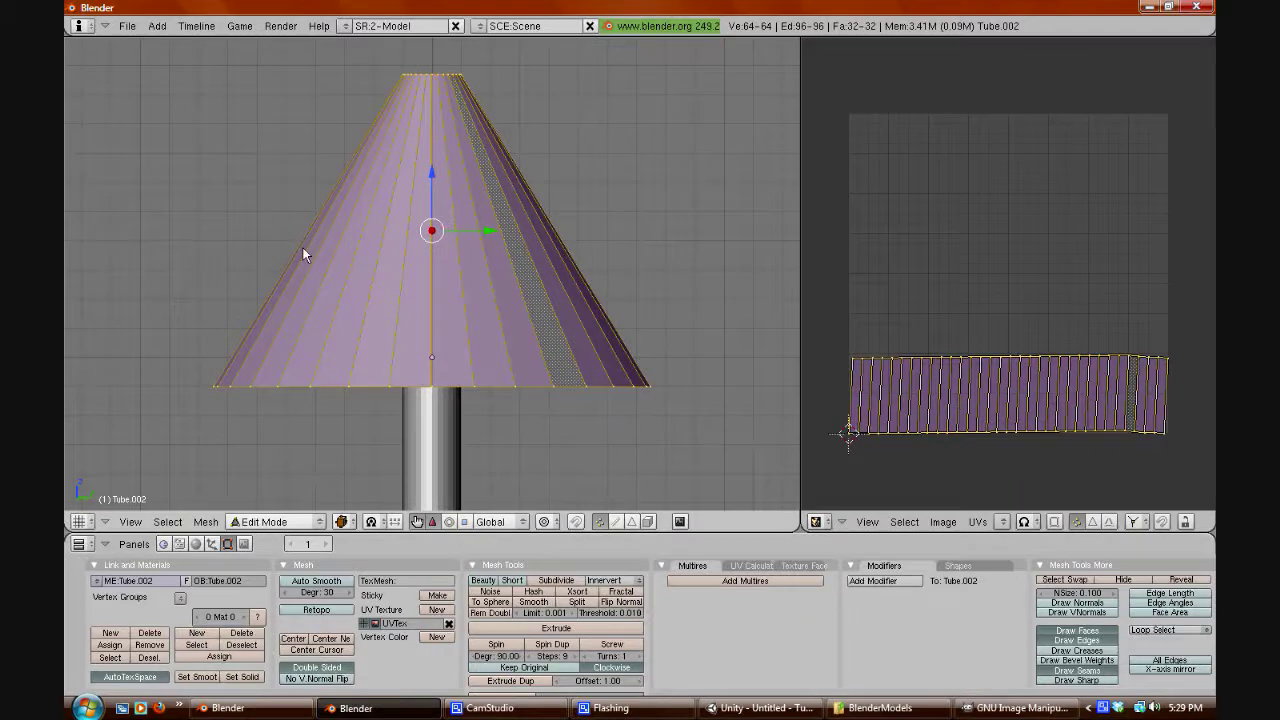
left_click(745, 708)
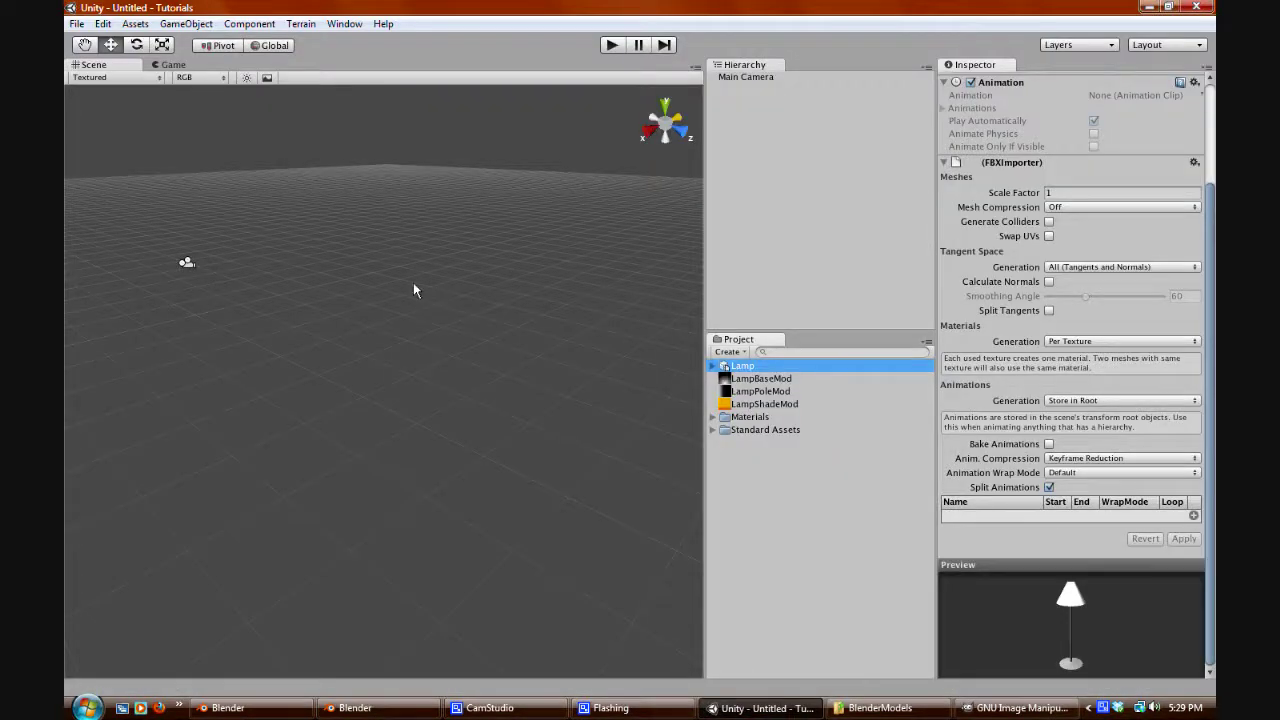
left_click_drag(415, 290, 417, 290)
- Frame the placed lamp and duplicate the lamp-unnamed material twice in the Materials folder
key("f")
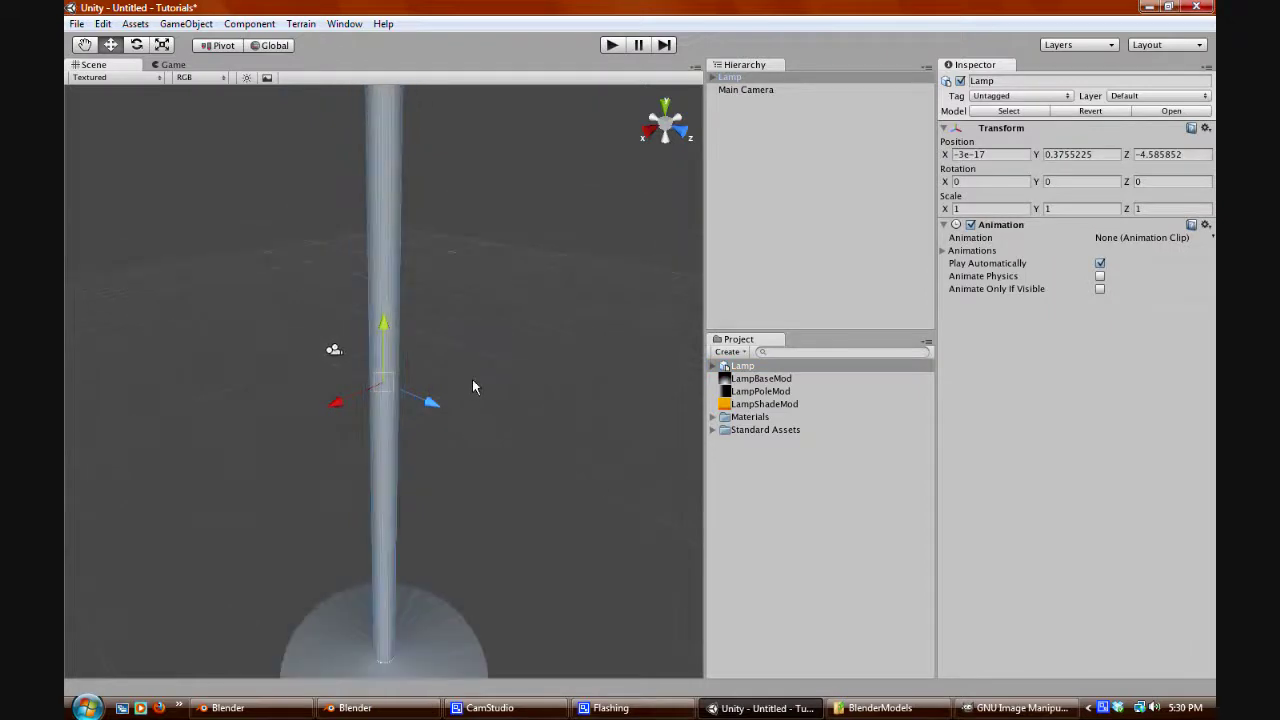
scroll(472, 379, "down", 4)
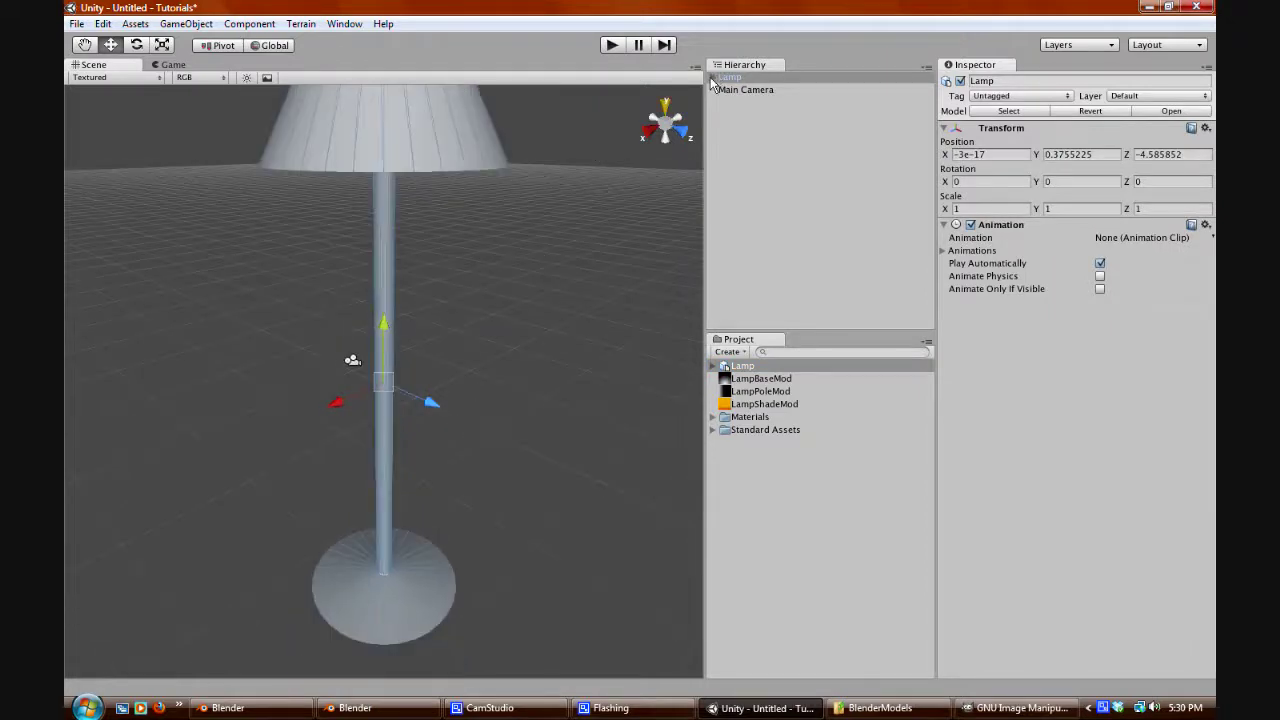
left_click(712, 416)
left_click(741, 430)
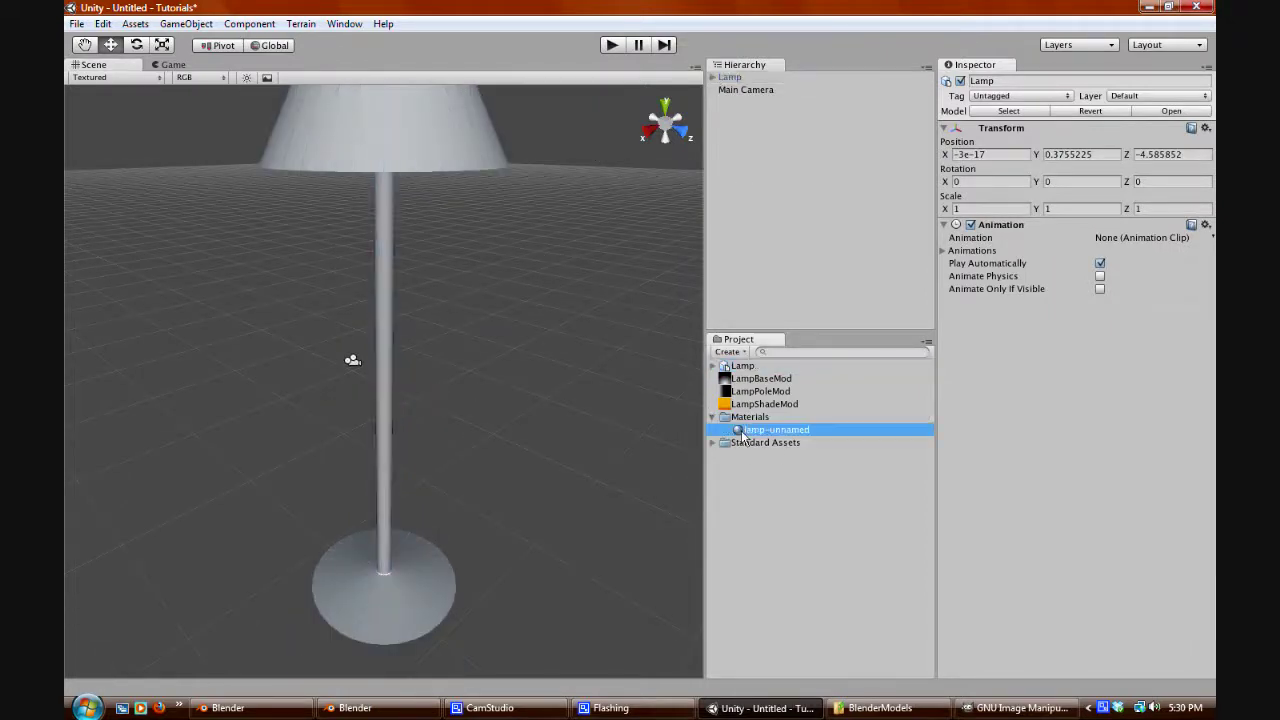
key("ctrl+d")
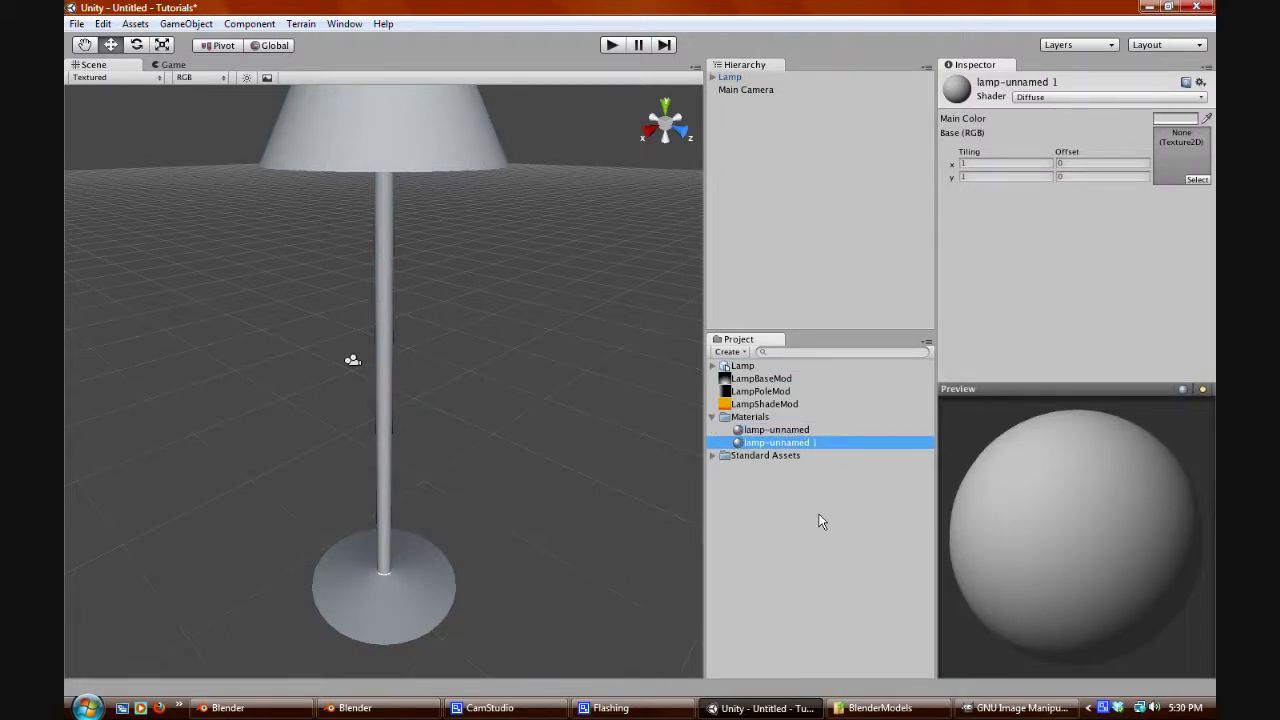
key("ctrl+d")
- Assign LampShadeMod, LampPoleMod and LampBaseMod to lamp-unnamed, lamp-unnamed 1 and lamp-unnamed 2
left_click(741, 431)
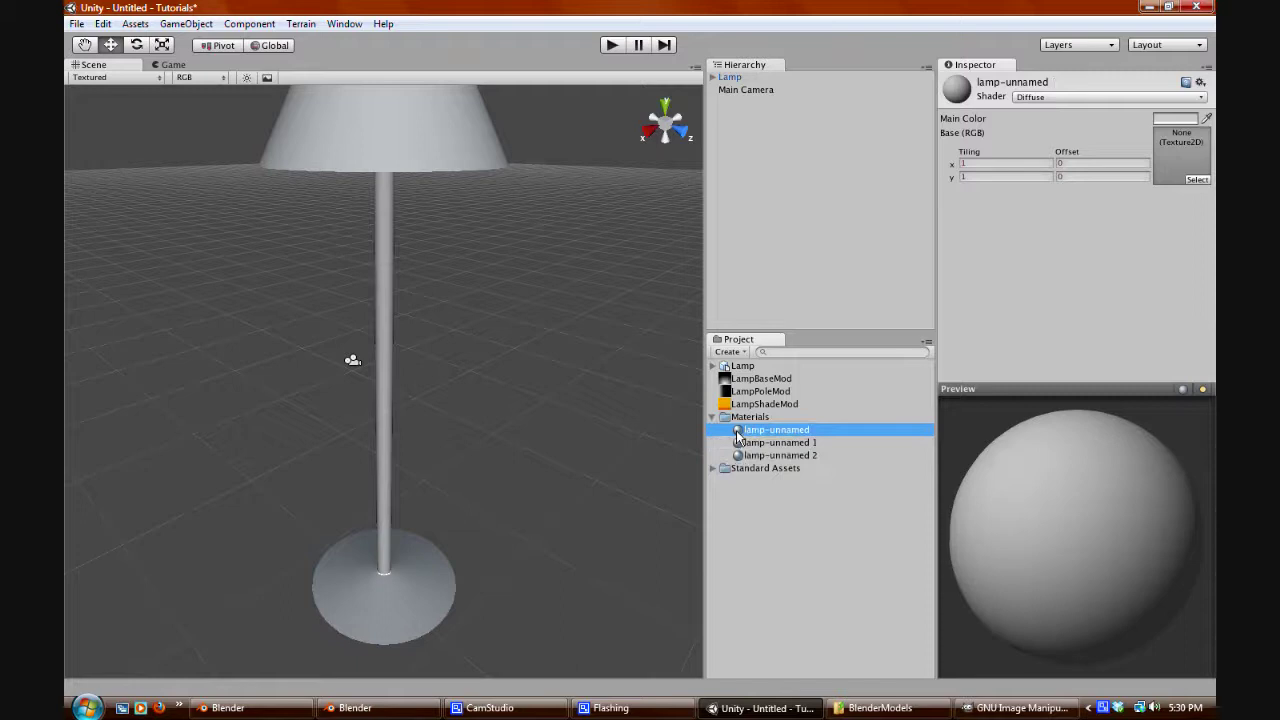
left_click_drag(726, 407, 1177, 155)
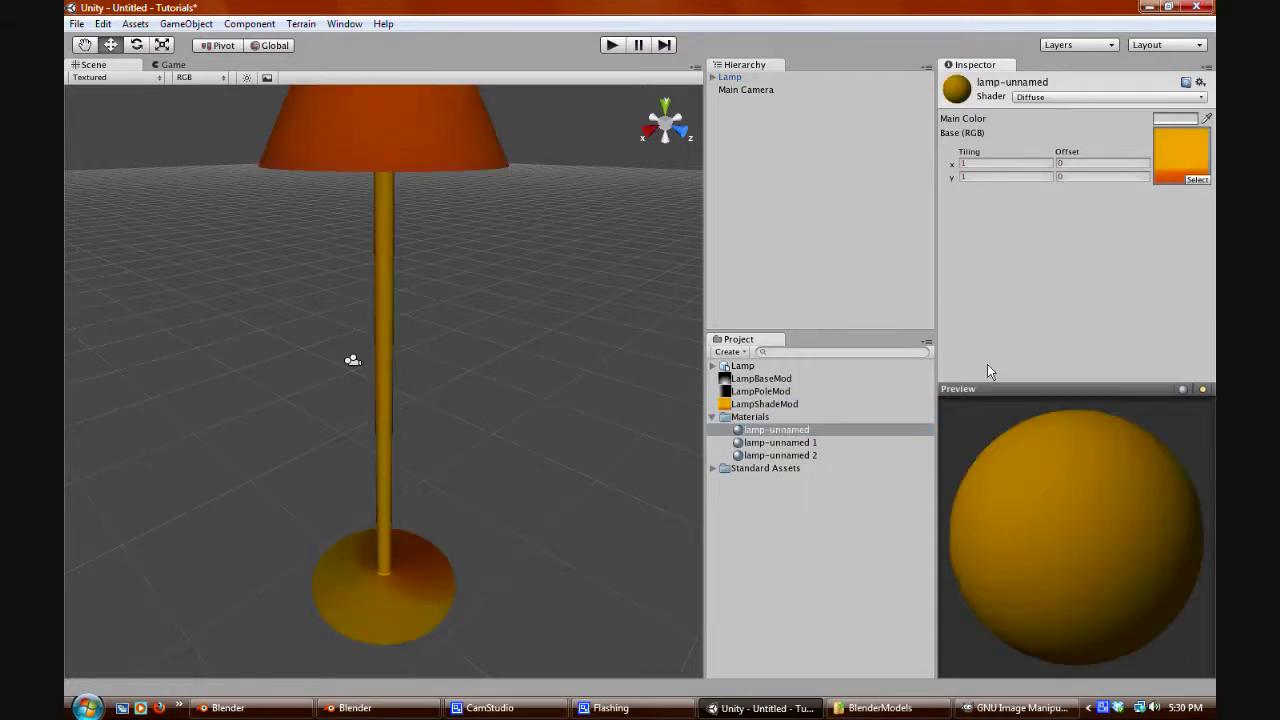
left_click(738, 441)
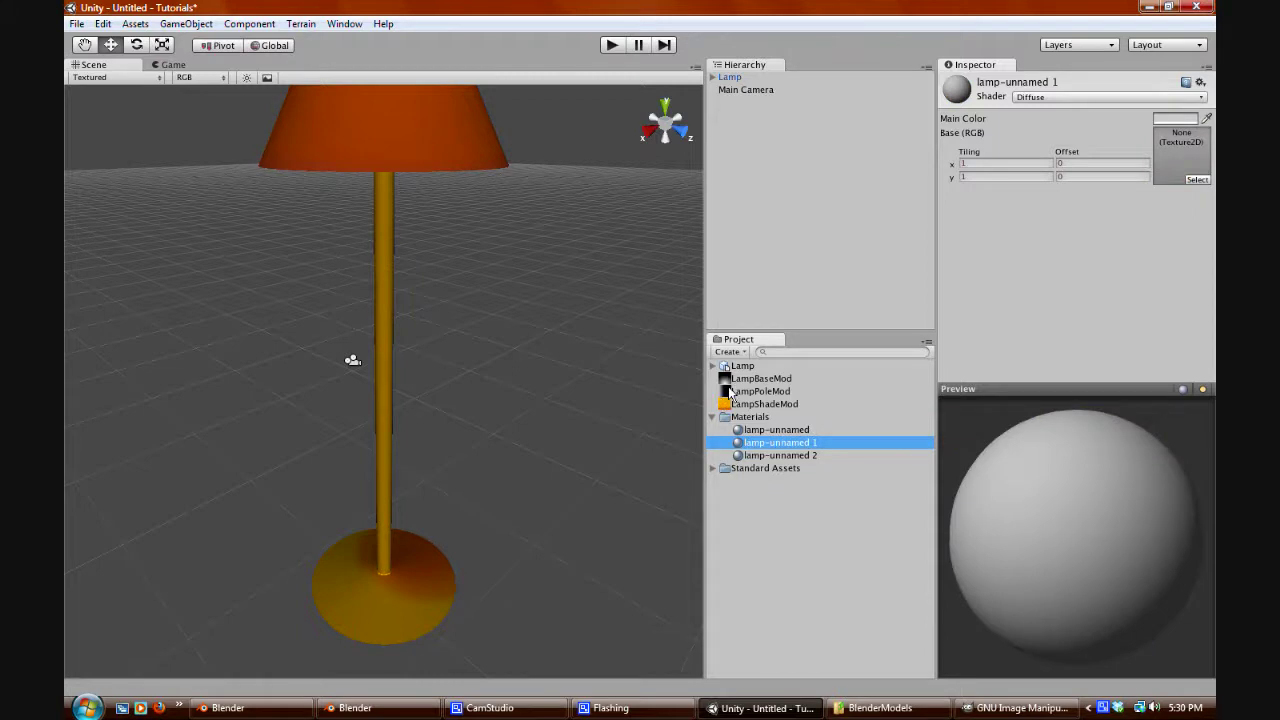
left_click_drag(730, 393, 1190, 153)
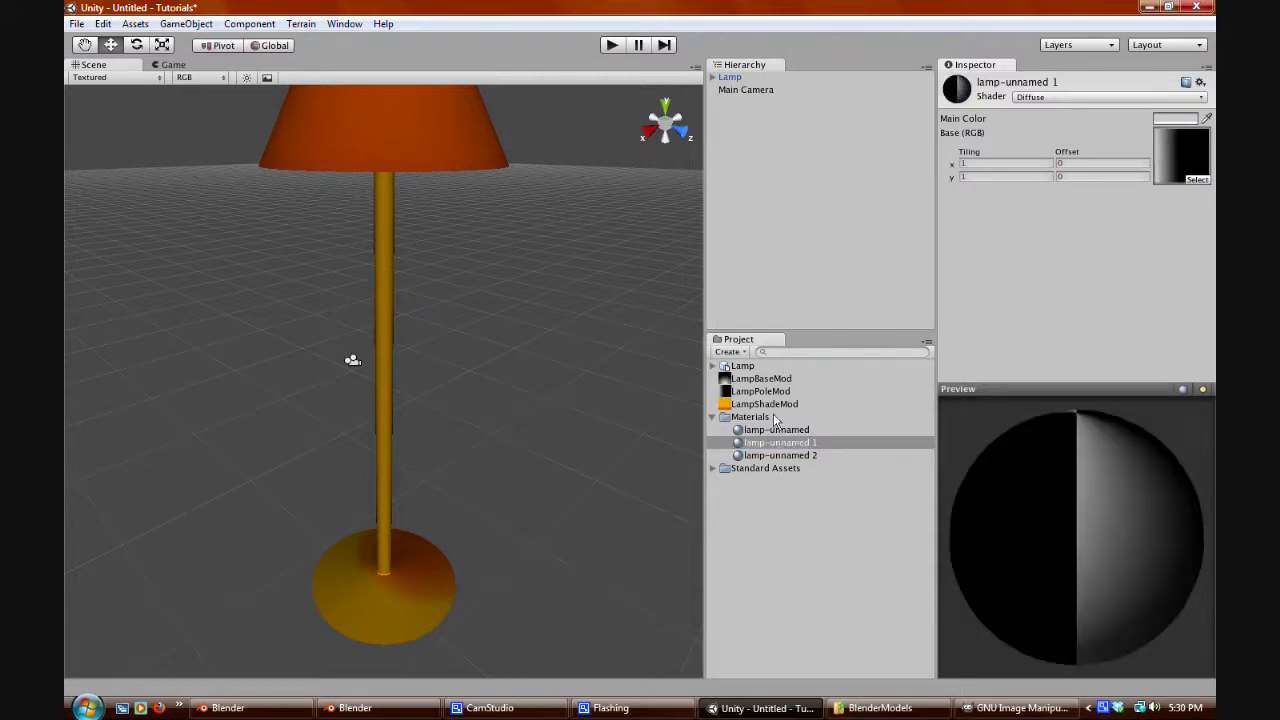
left_click(719, 381)
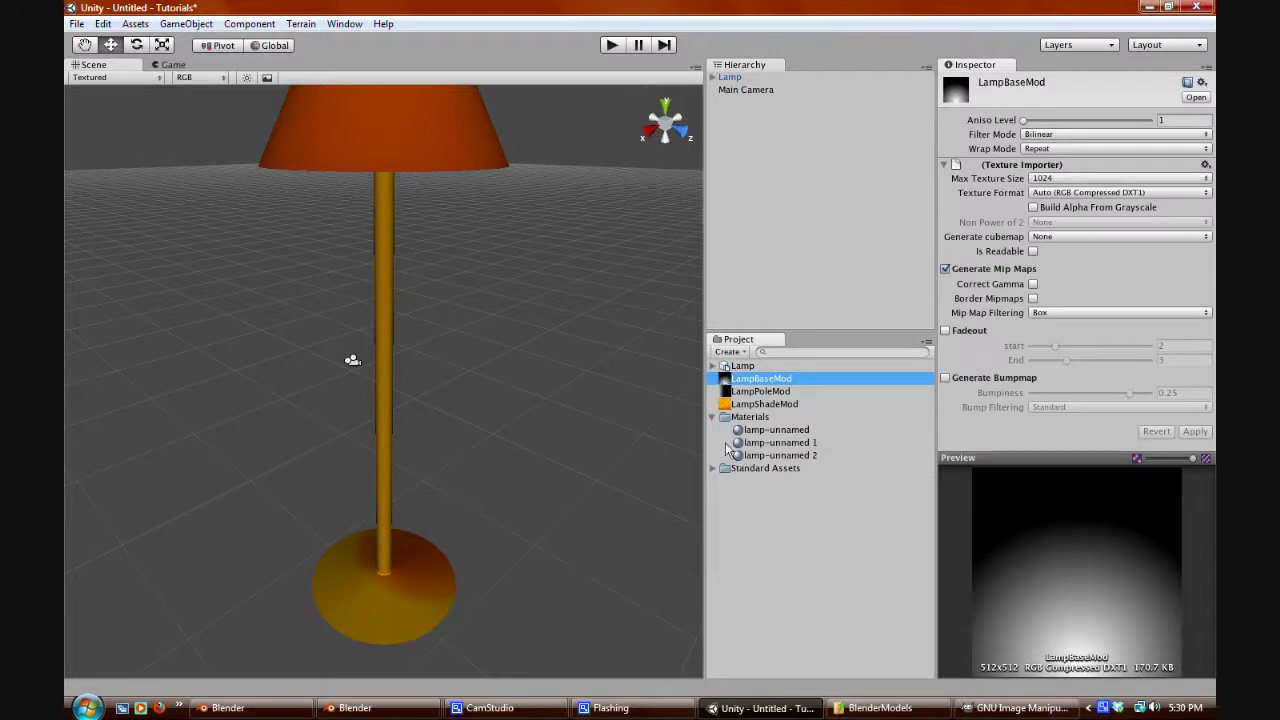
left_click(770, 455)
left_click_drag(760, 378, 1176, 152)
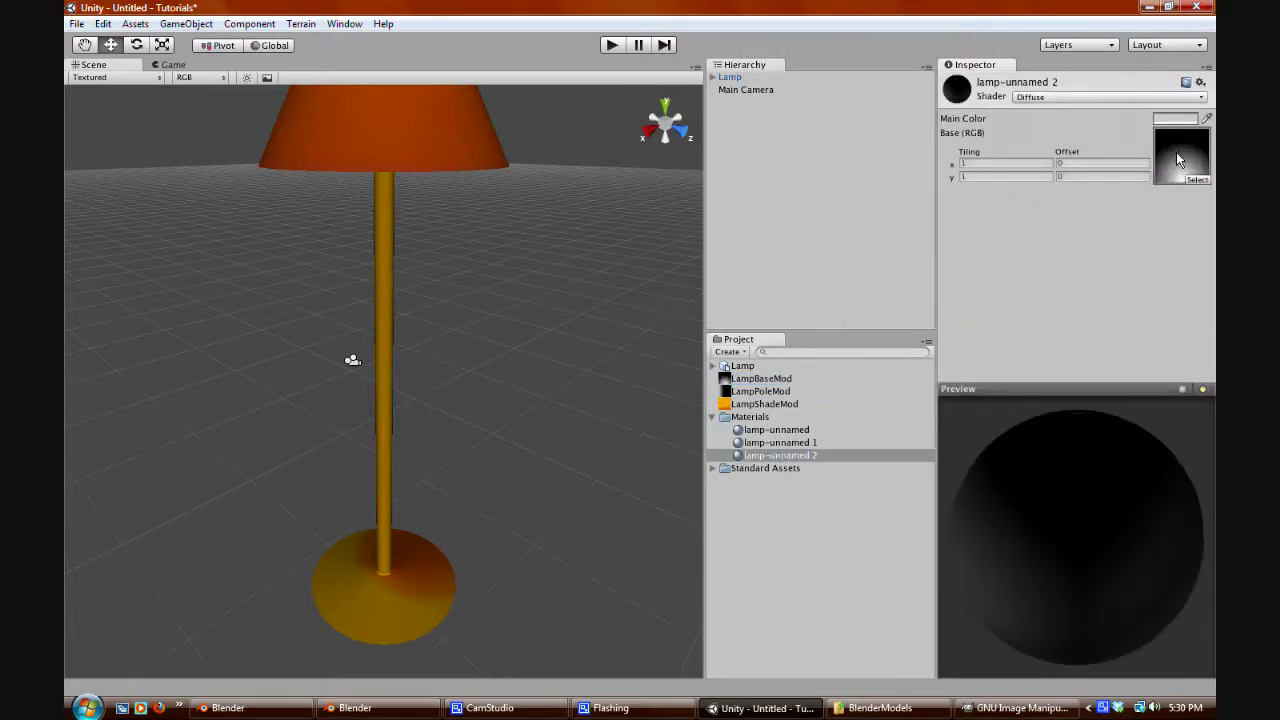
- Delete the Lamp's imported child Lamp and Camera objects, breaking the prefab connection
left_click(731, 80)
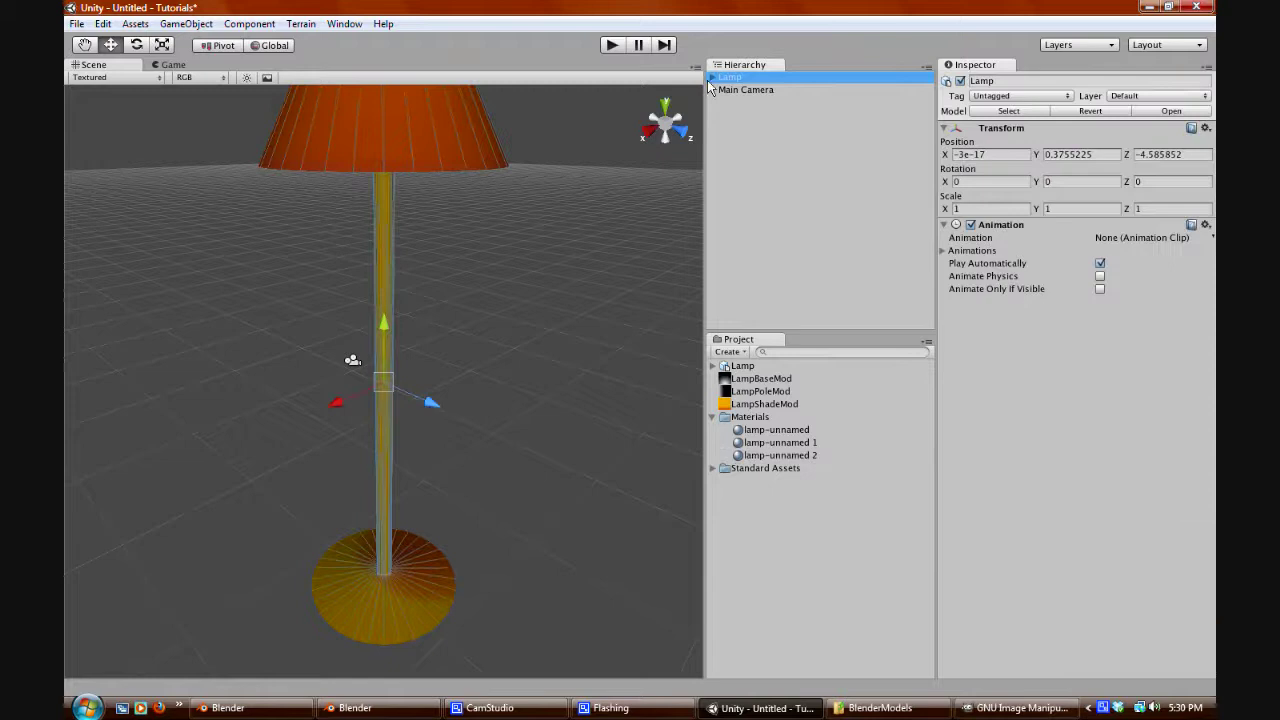
left_click(712, 78)
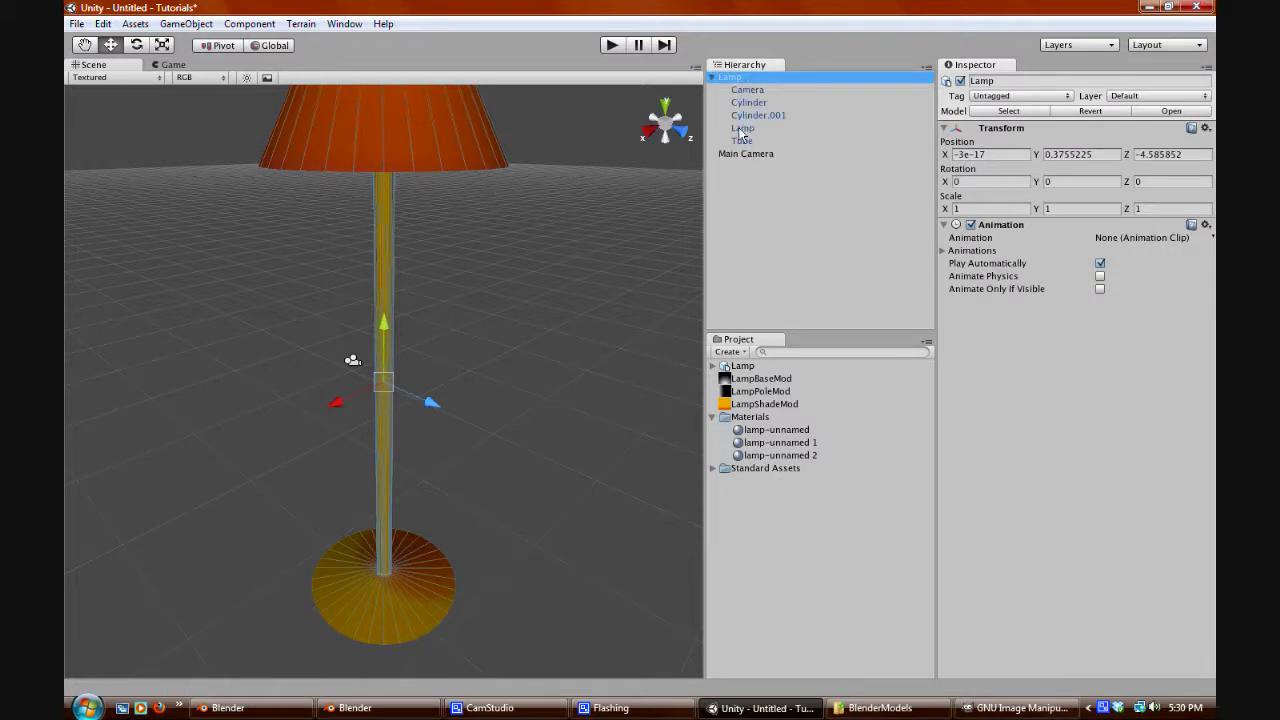
left_click(741, 129)
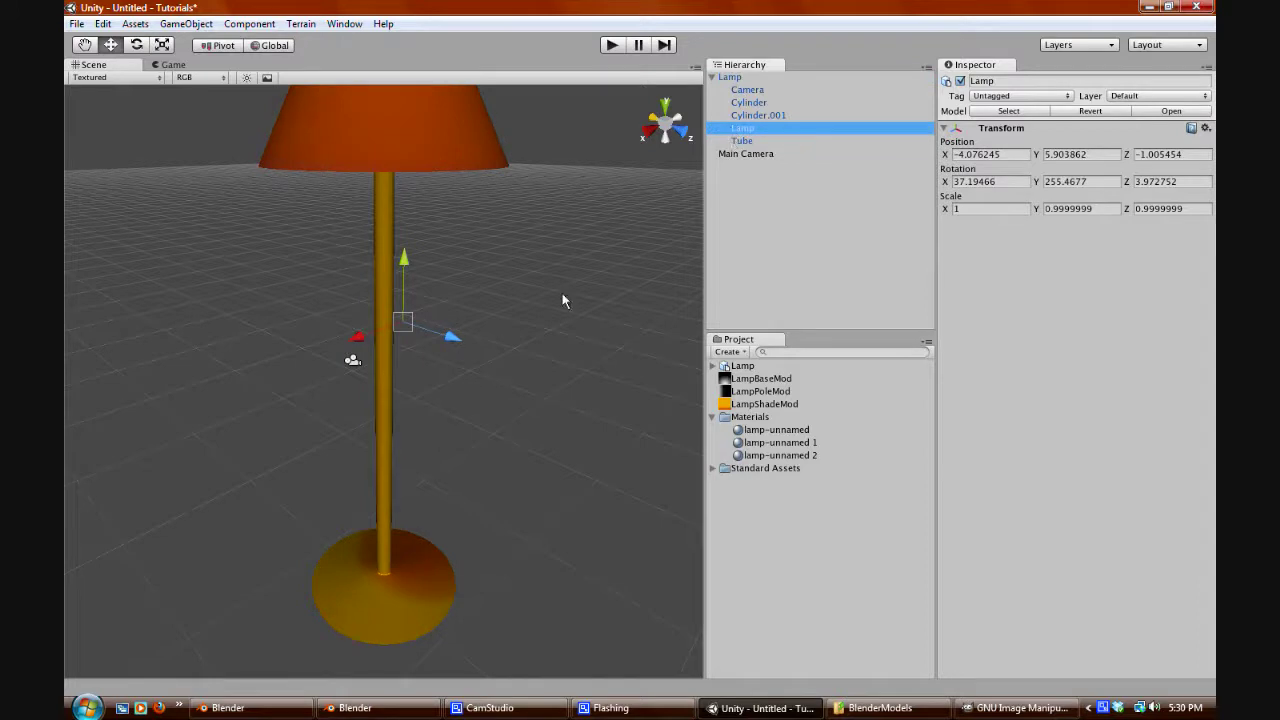
key("Delete")
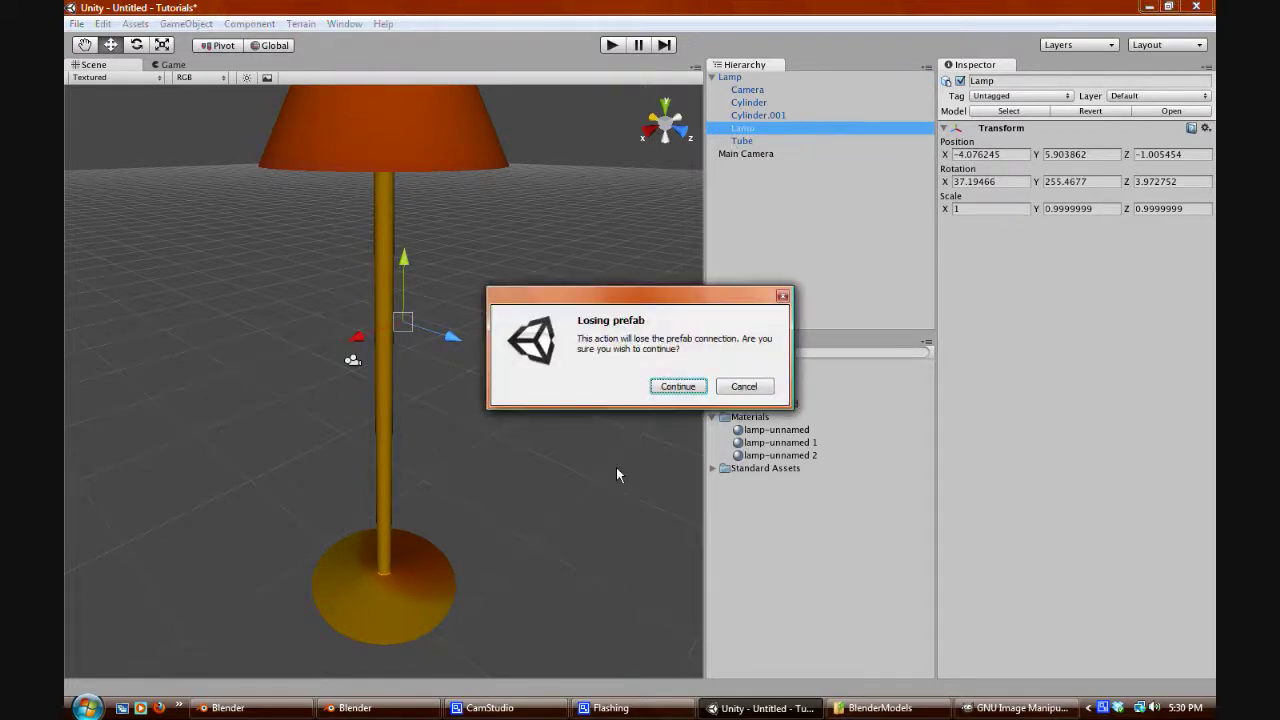
left_click(678, 387)
left_click(748, 90)
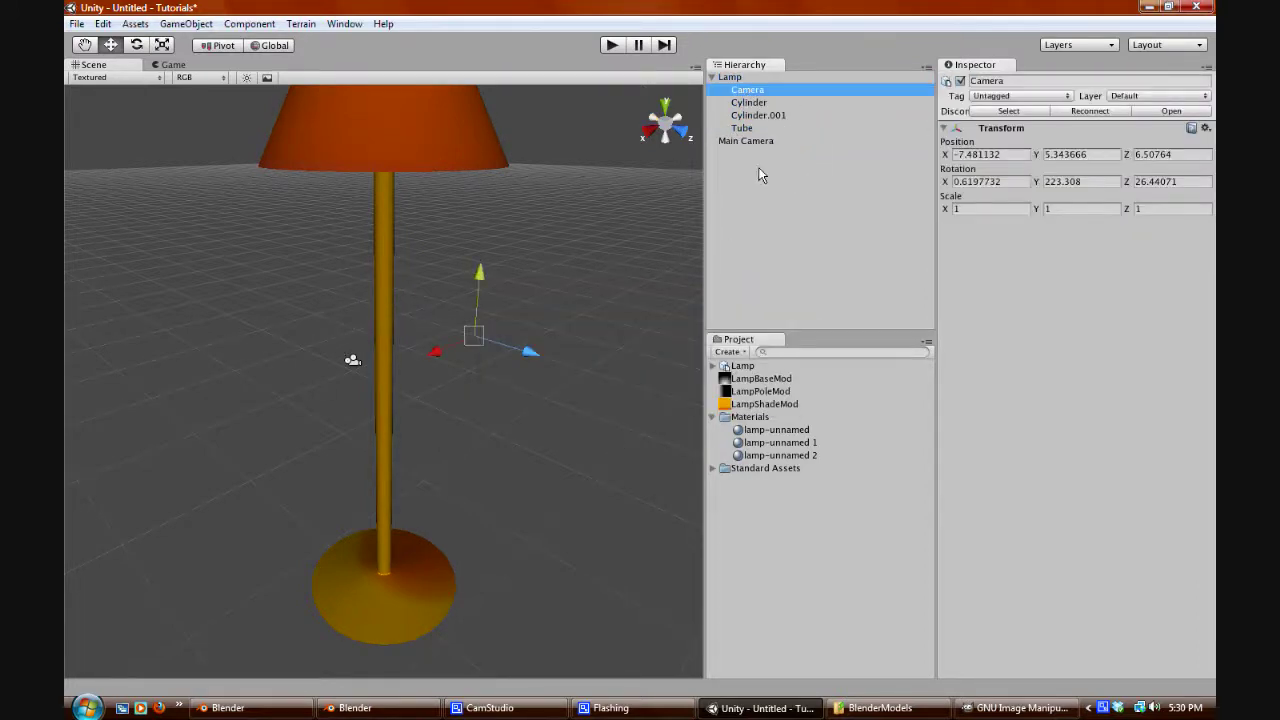
key("Delete")
- Give the pole Cylinder lamp-unnamed 1 and the base Cylinder.001 lamp-unnamed 2
left_click(735, 115)
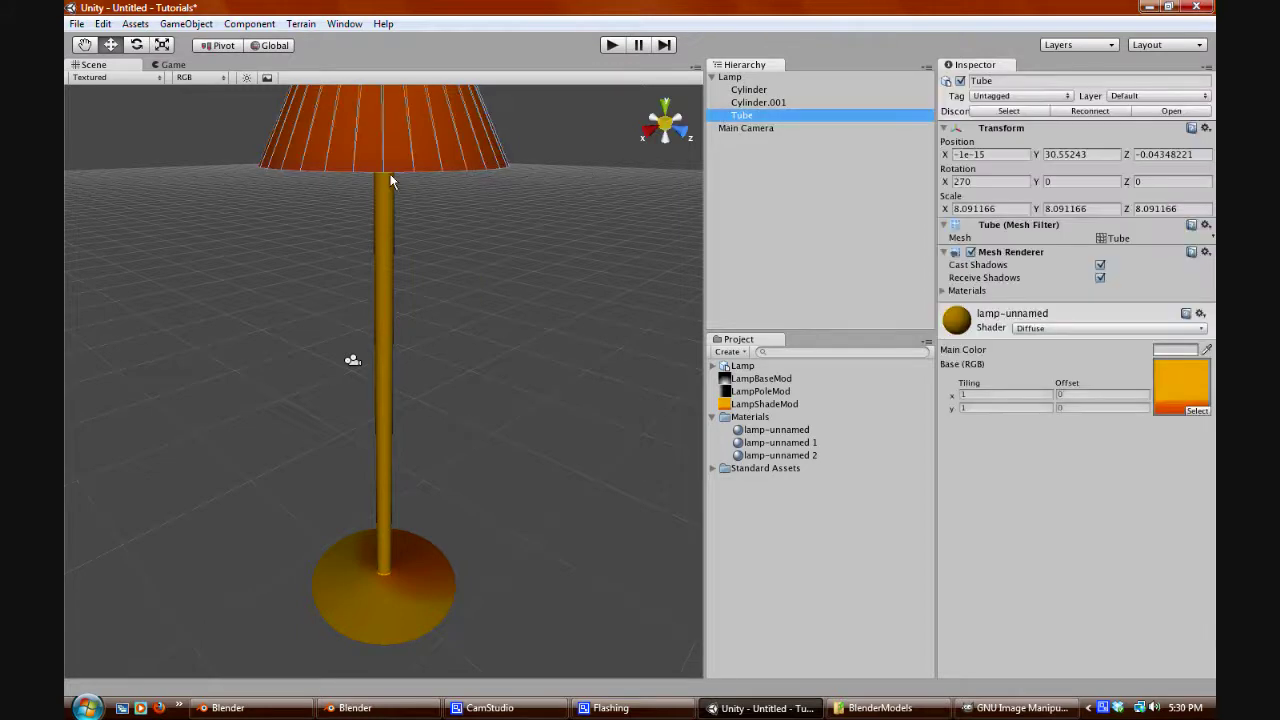
left_click(771, 103)
left_click(767, 92)
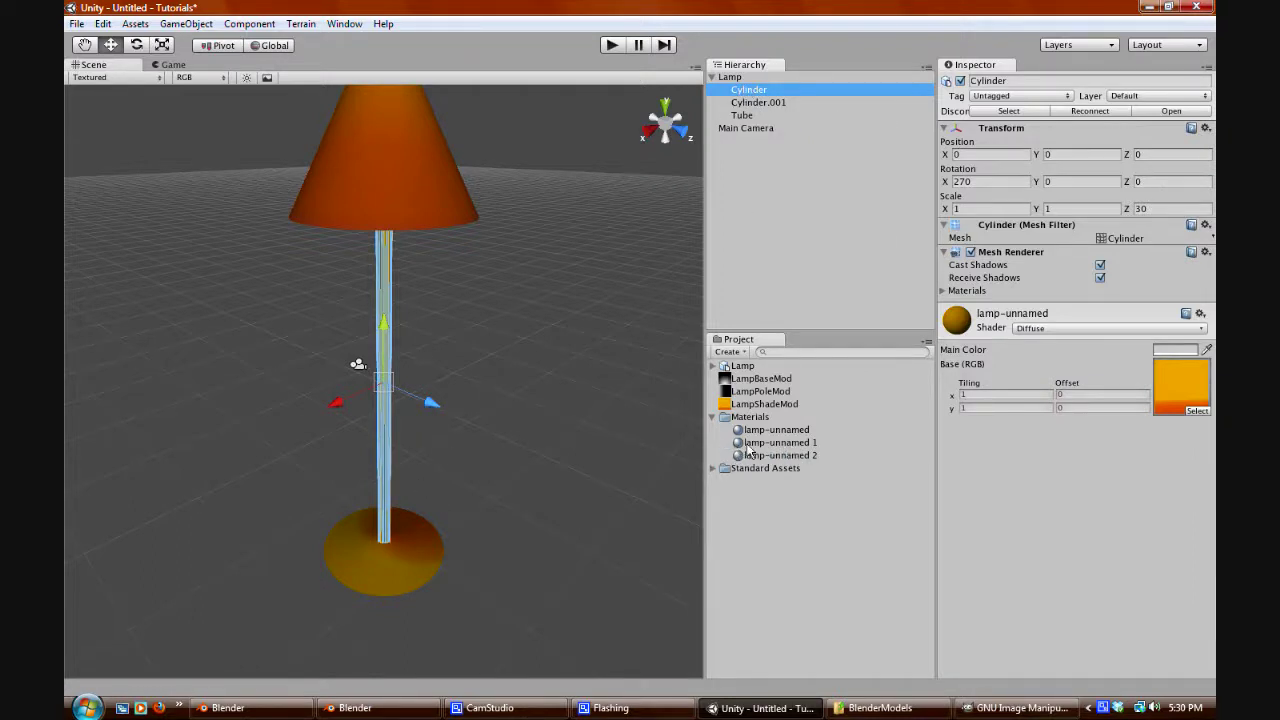
left_click_drag(737, 441, 1093, 502)
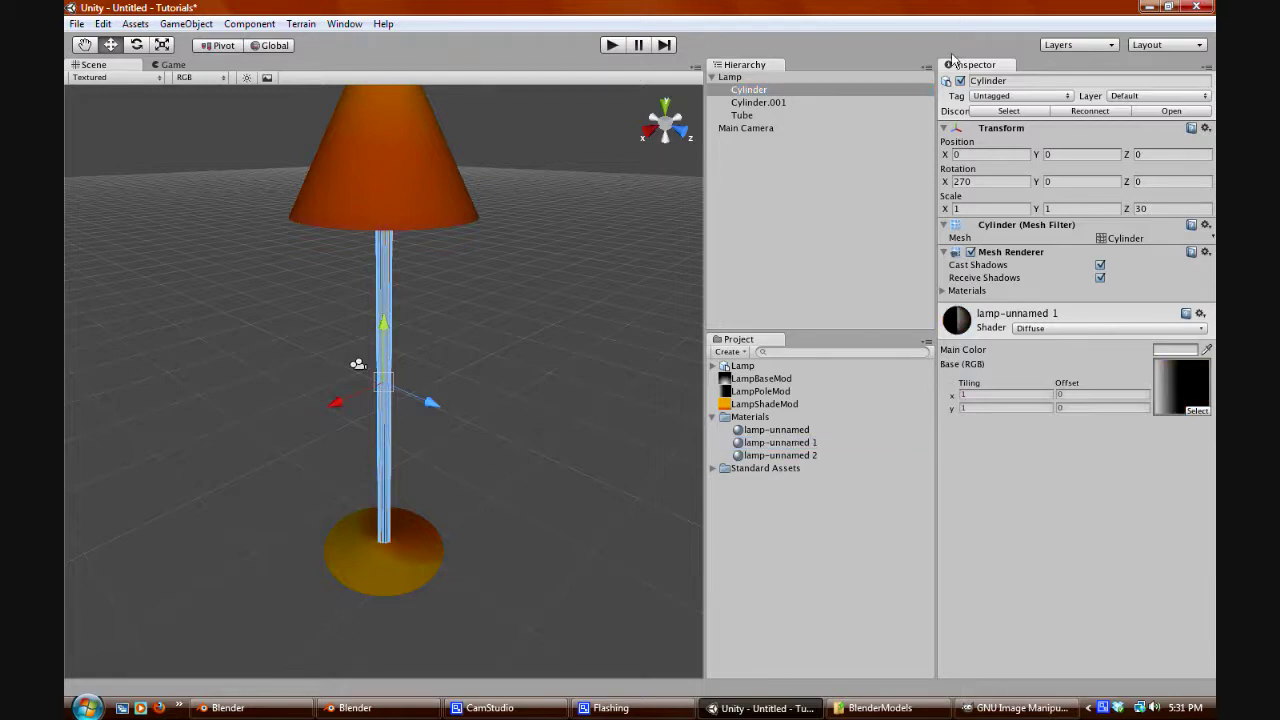
scroll(430, 408, "up", 2)
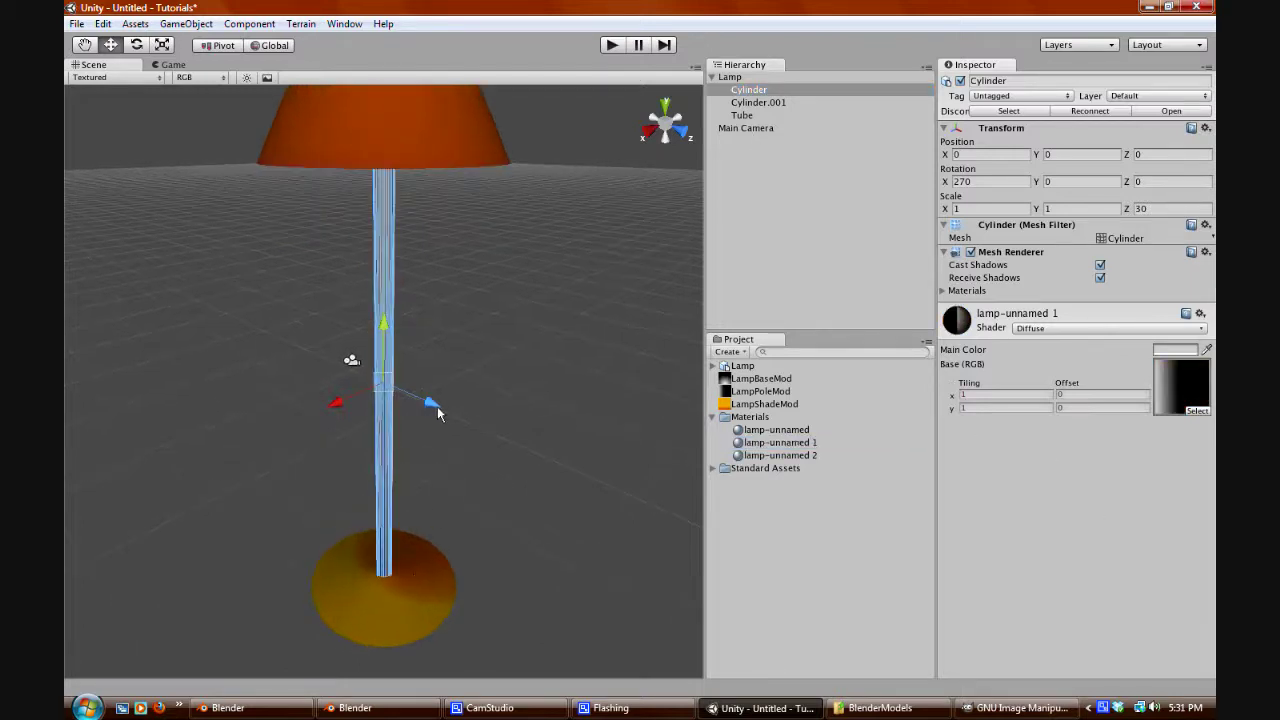
left_click(394, 597)
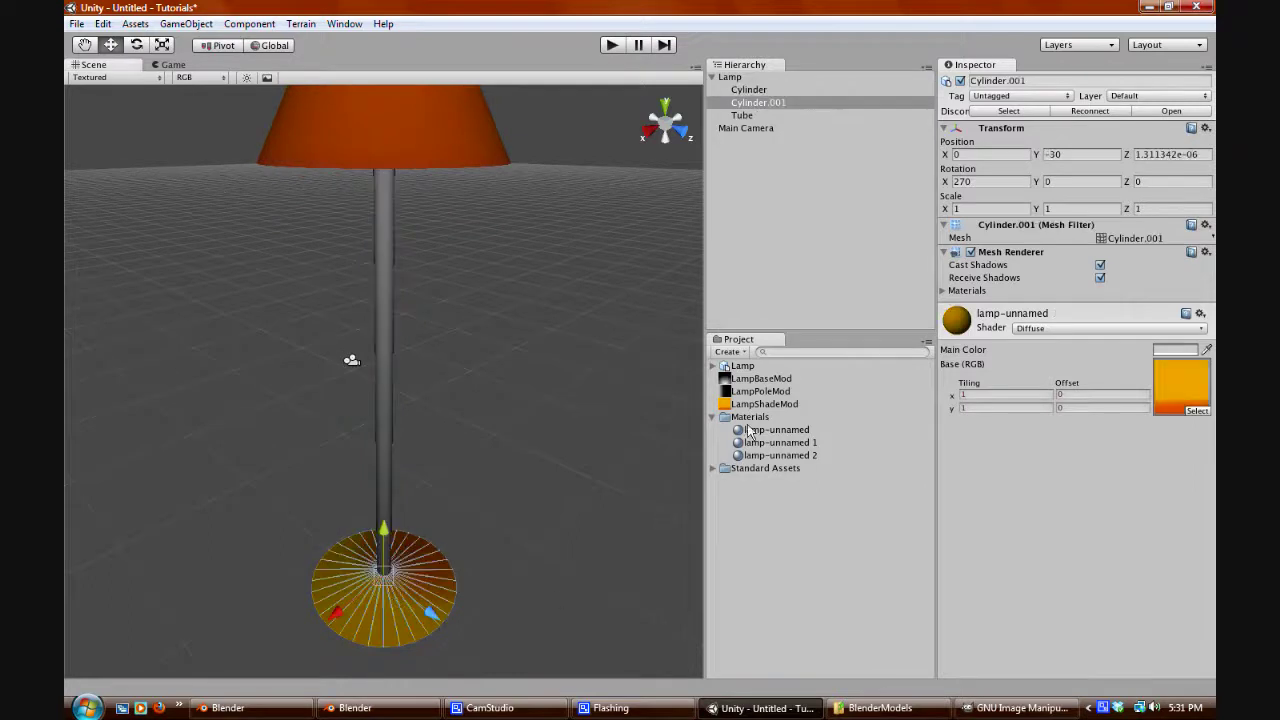
left_click_drag(740, 456, 1070, 457)
- Move the Main Camera back along Z to -189.1131 and view the lamp in Game
scroll(503, 460, "down", 2)
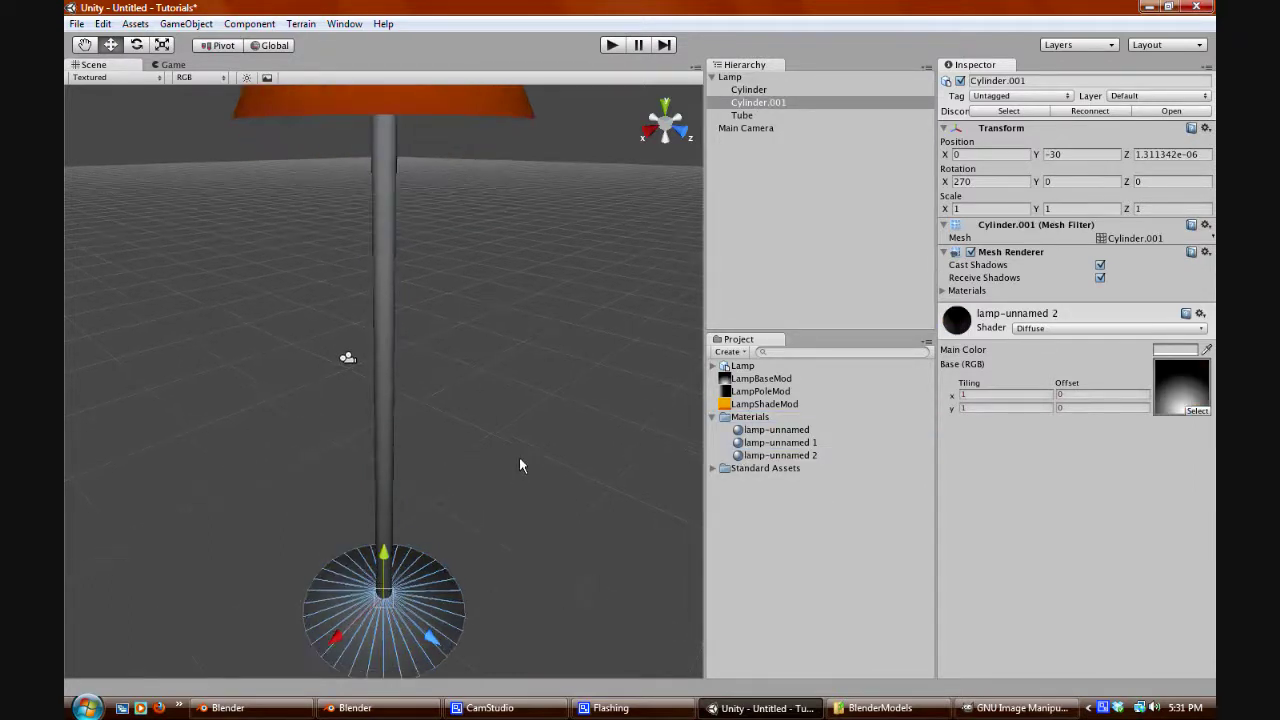
scroll(356, 363, "down", 2)
left_click(356, 363)
left_click_drag(372, 377, 290, 288)
scroll(290, 288, "down", 2)
left_click_drag(255, 328, 150, 284)
left_click(172, 65)
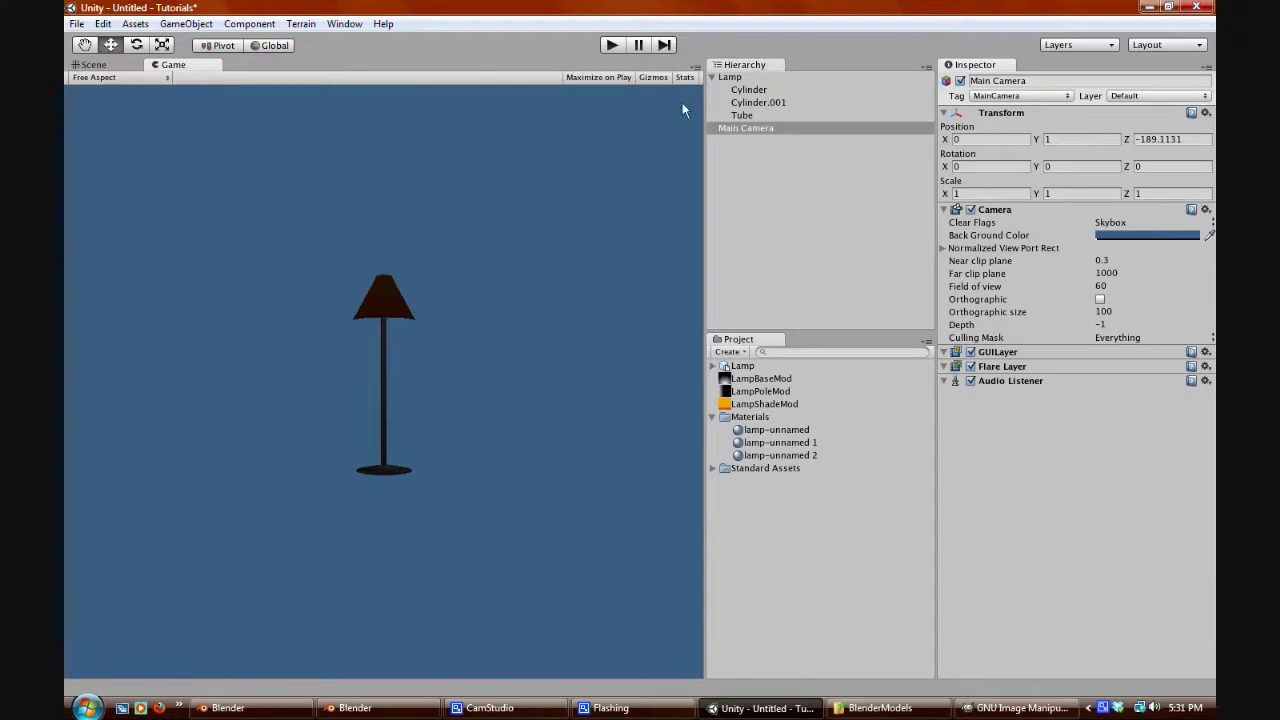
- Orbit around the selected Lamp in the Scene view, then briefly play and stop the scene
left_click(93, 64)
left_click(383, 390)
left_click_drag(490, 531, 380, 390, "alt")
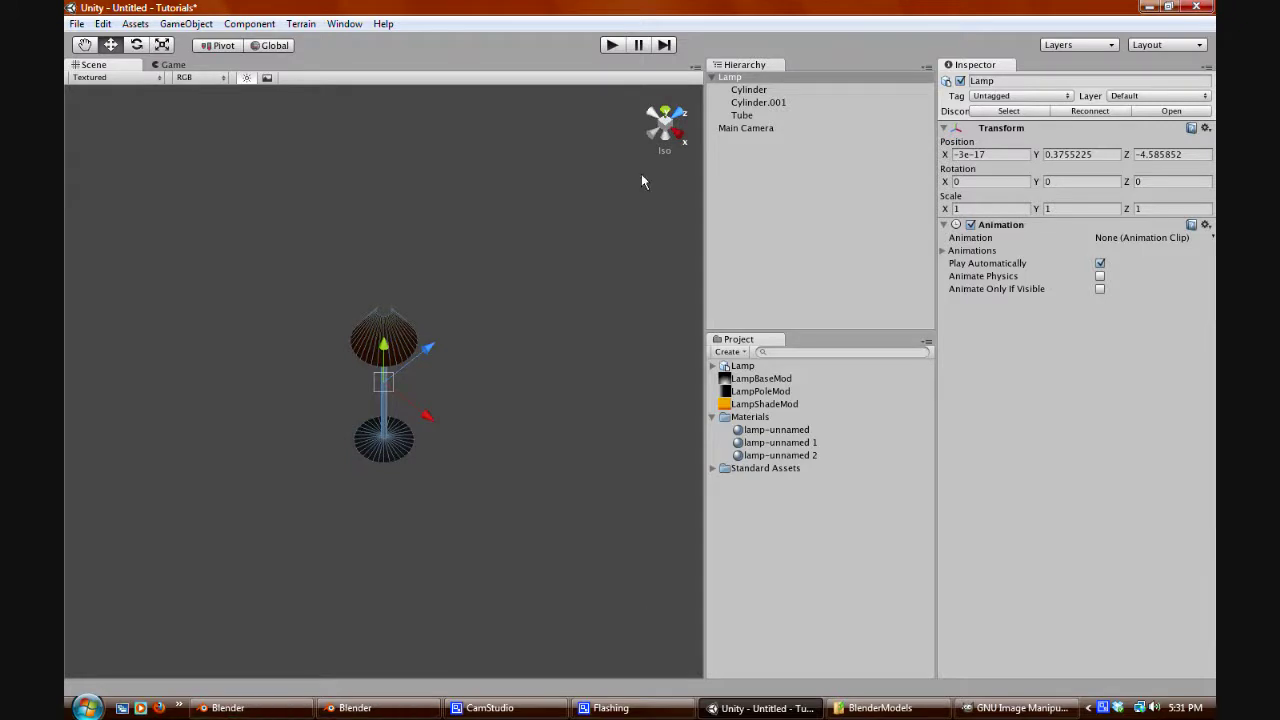
left_click(611, 44)
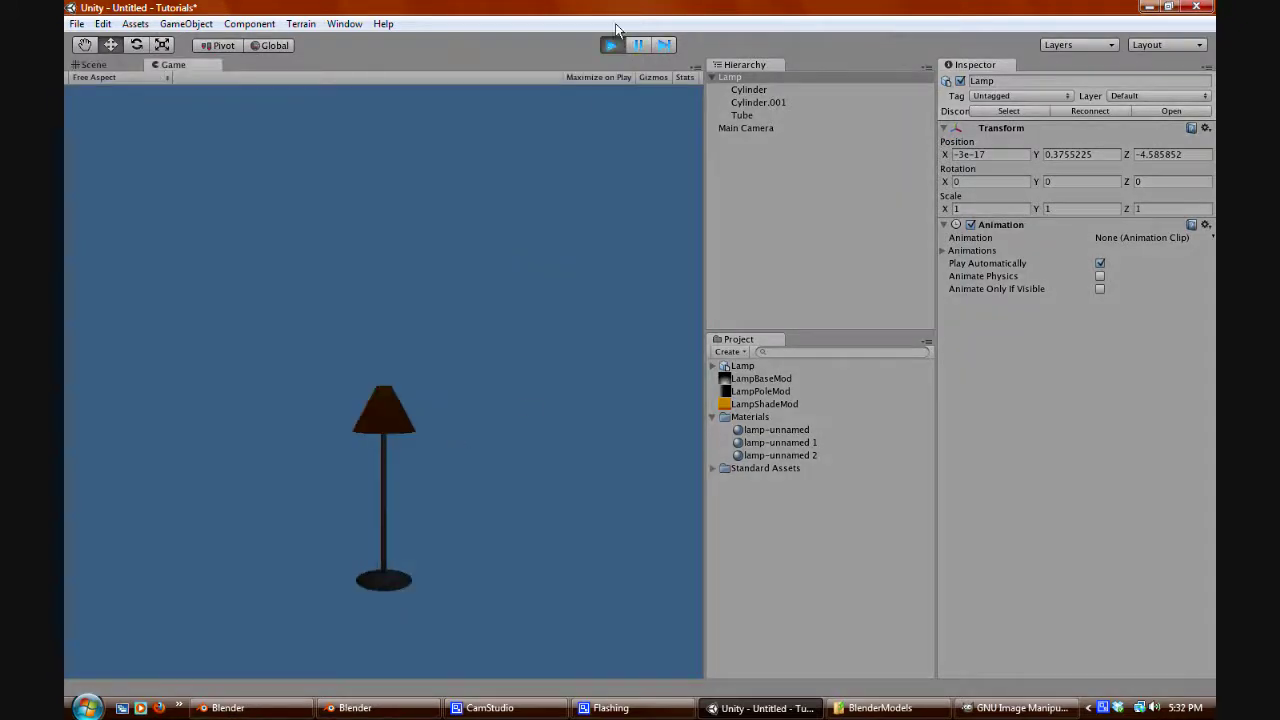
left_click(609, 45)
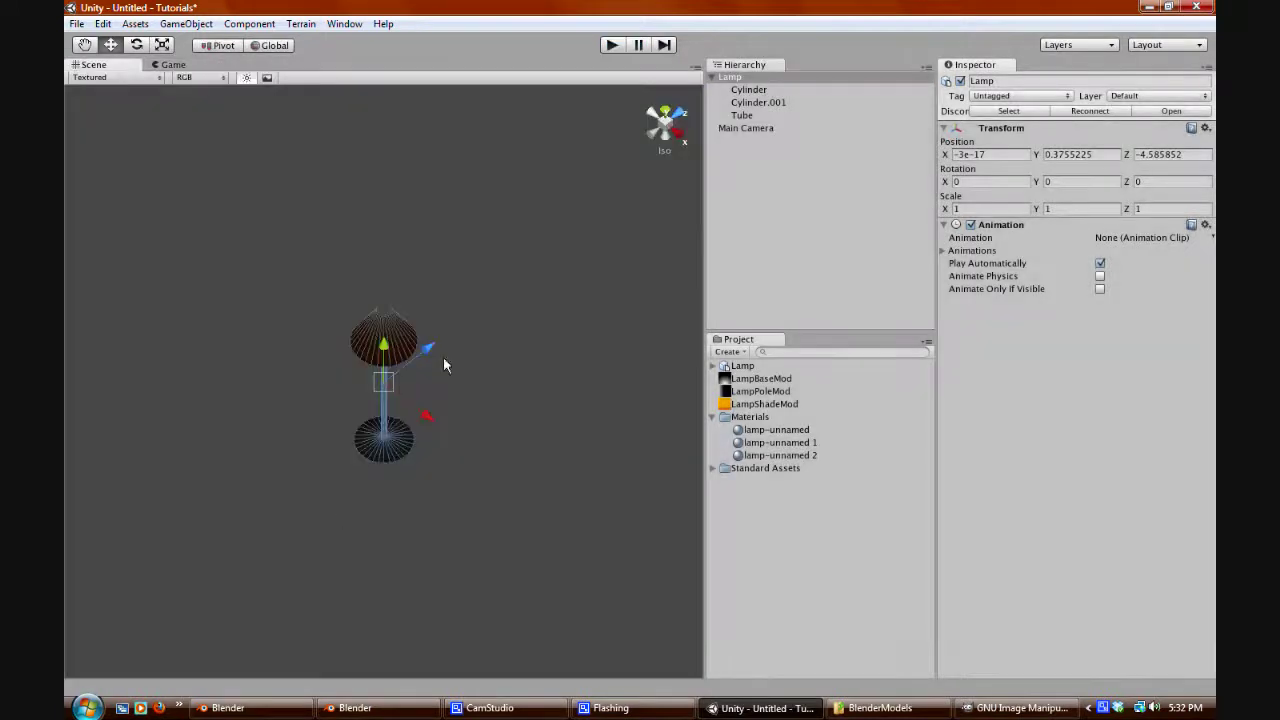